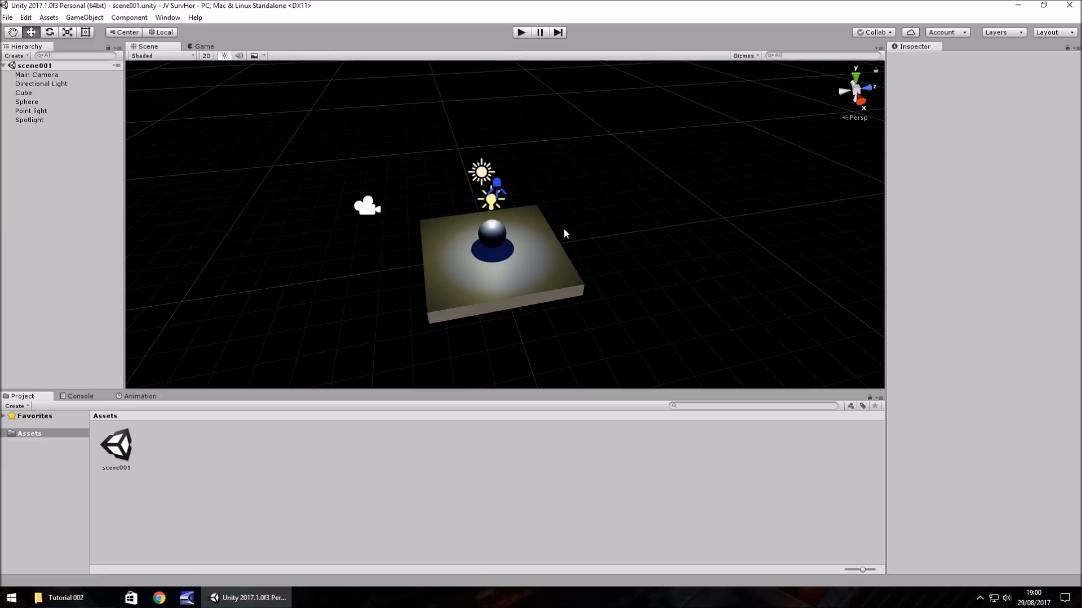
{"action": "left_click", "coordinate": [8, 18]}
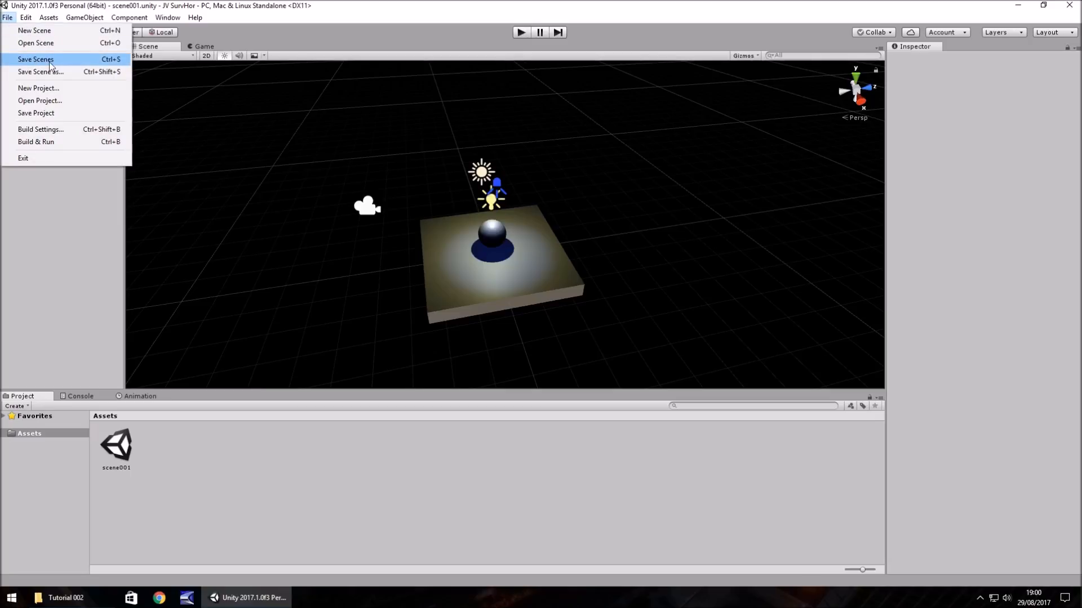
{"action": "left_click", "coordinate": [36, 71]}
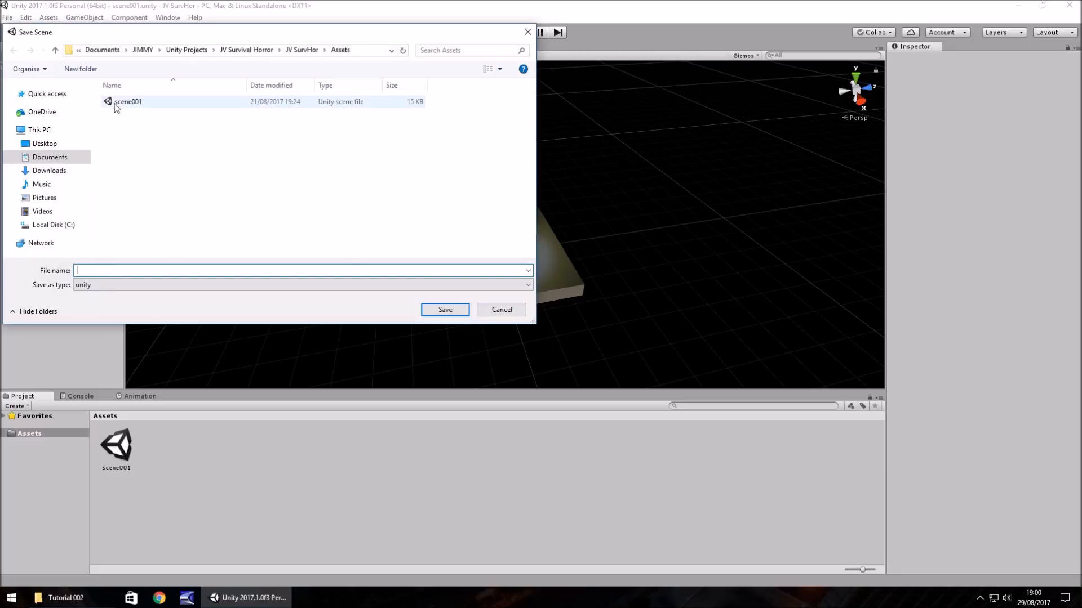
{"action": "left_click", "coordinate": [502, 309]}
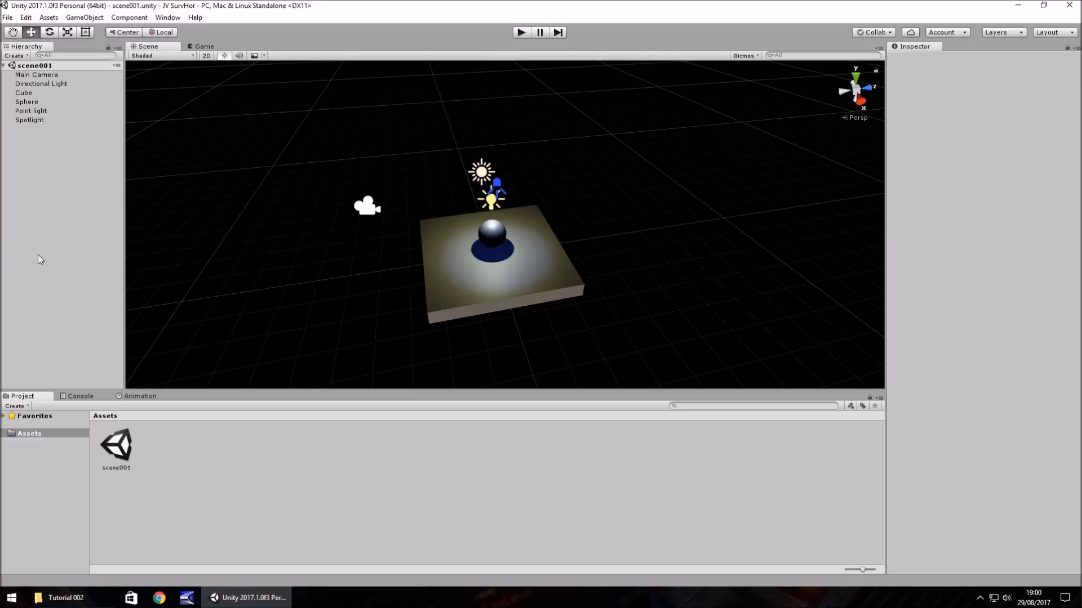
- Create a new folder named Textures inside the project's Assets folder
{"action": "right_click", "coordinate": [28, 434]}
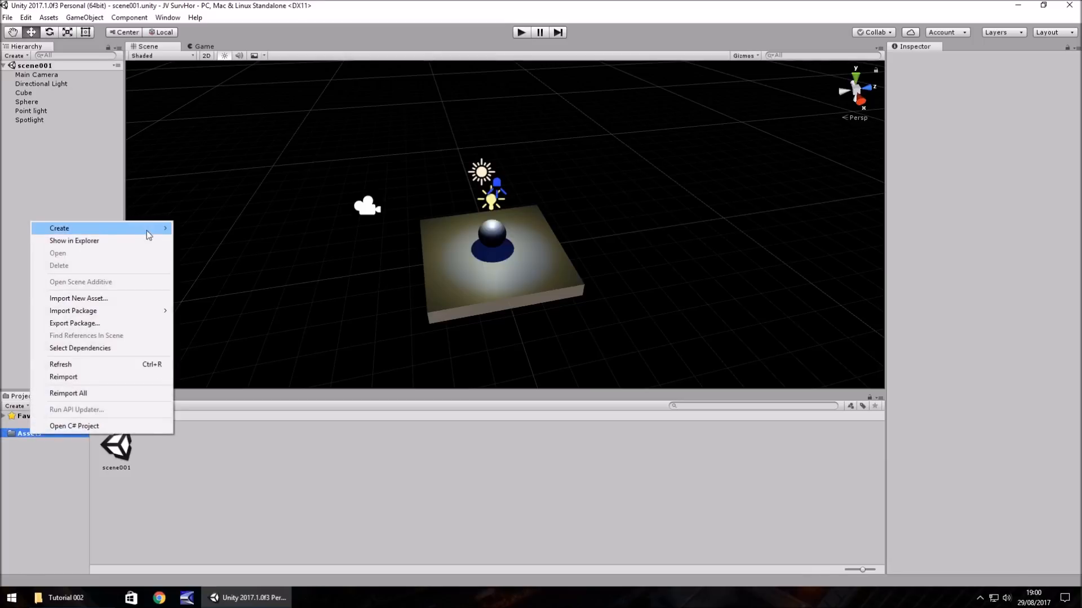
{"action": "mouse_move", "coordinate": [148, 234]}
{"action": "left_click", "coordinate": [229, 225]}
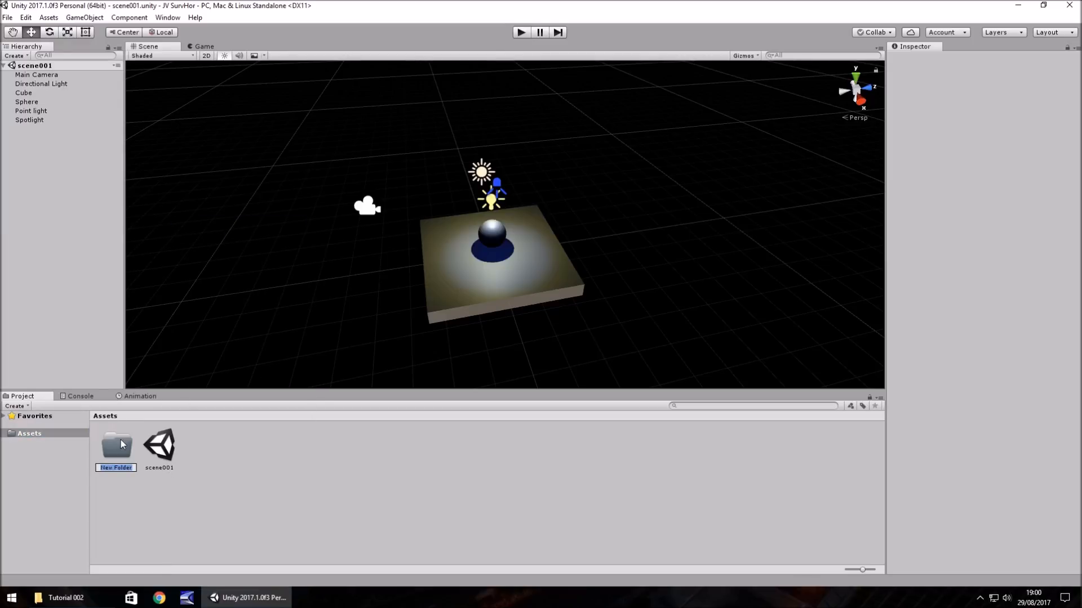
{"action": "type", "text": "Textures"}
{"action": "key", "text": "Return"}
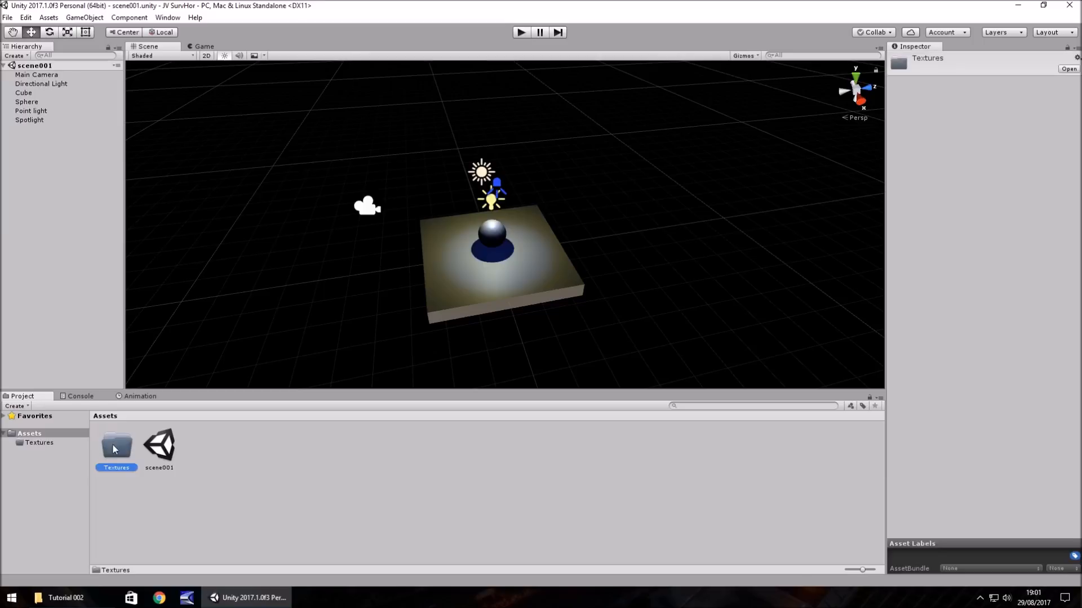
- Create a second folder named Objects inside the Assets folder
{"action": "right_click", "coordinate": [29, 432]}
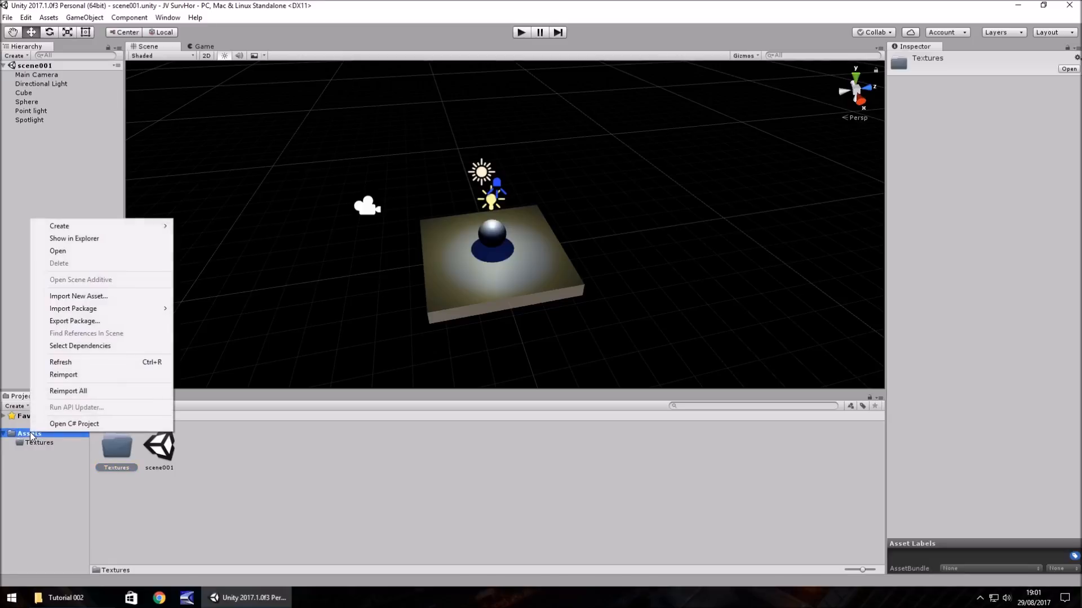
{"action": "mouse_move", "coordinate": [100, 226]}
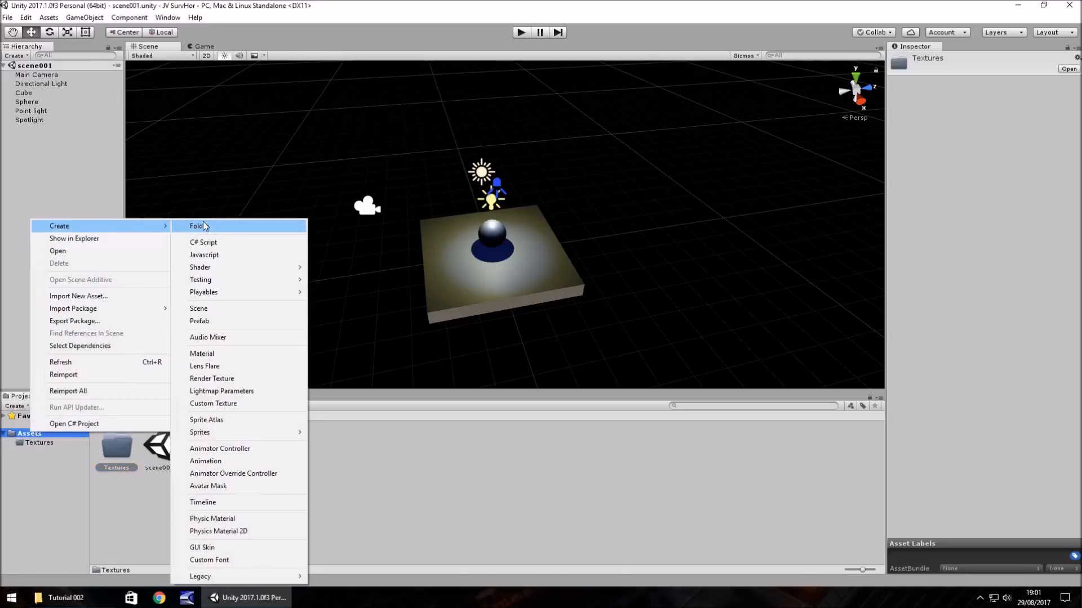
{"action": "left_click", "coordinate": [231, 228]}
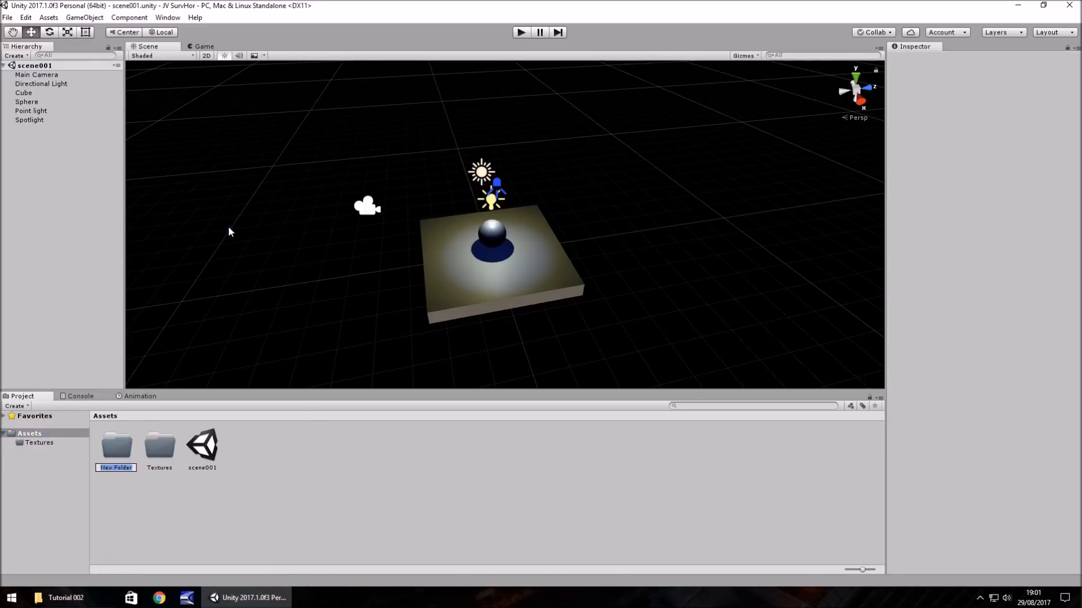
{"action": "type", "text": "Objects"}
{"action": "key", "text": "Return"}
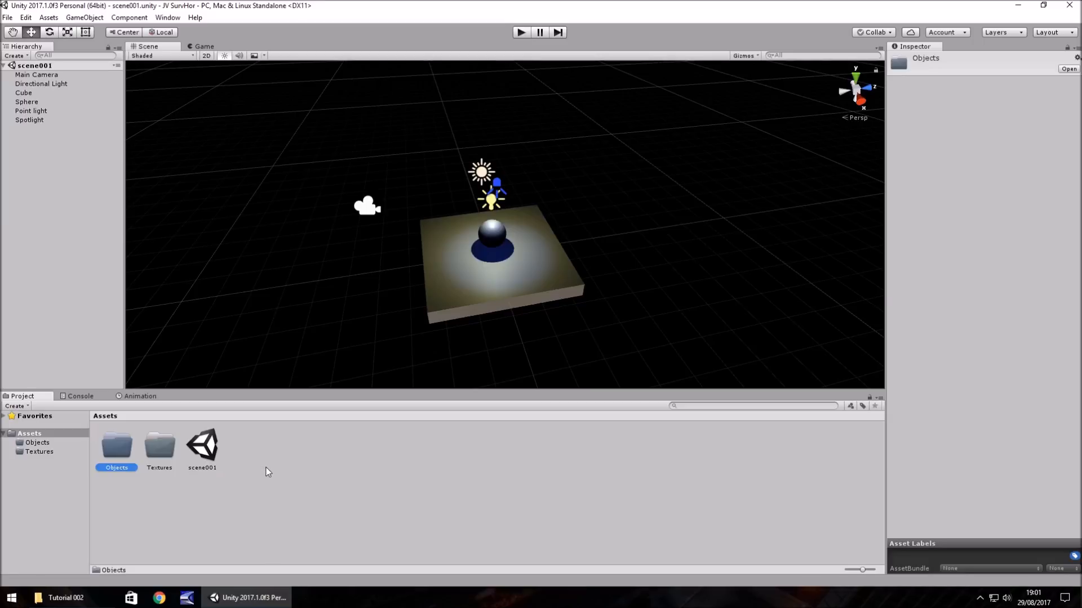
- Import the Rock001 and Wall001 images from the Tutorial 002 folder in File Explorer into the project's Textures folder
{"action": "double_click", "coordinate": [156, 446]}
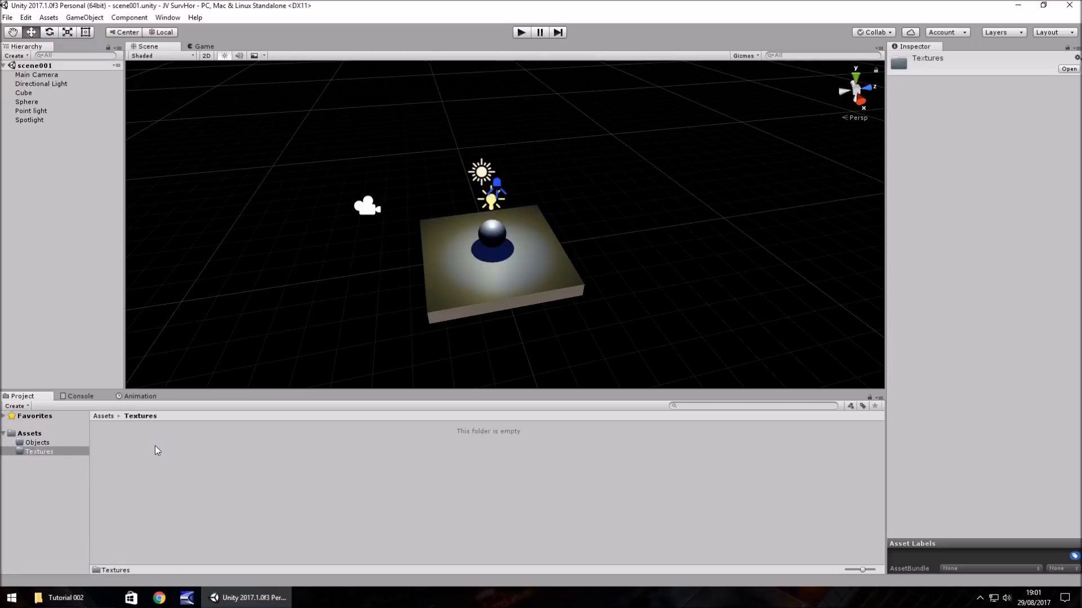
{"action": "left_click", "coordinate": [62, 598]}
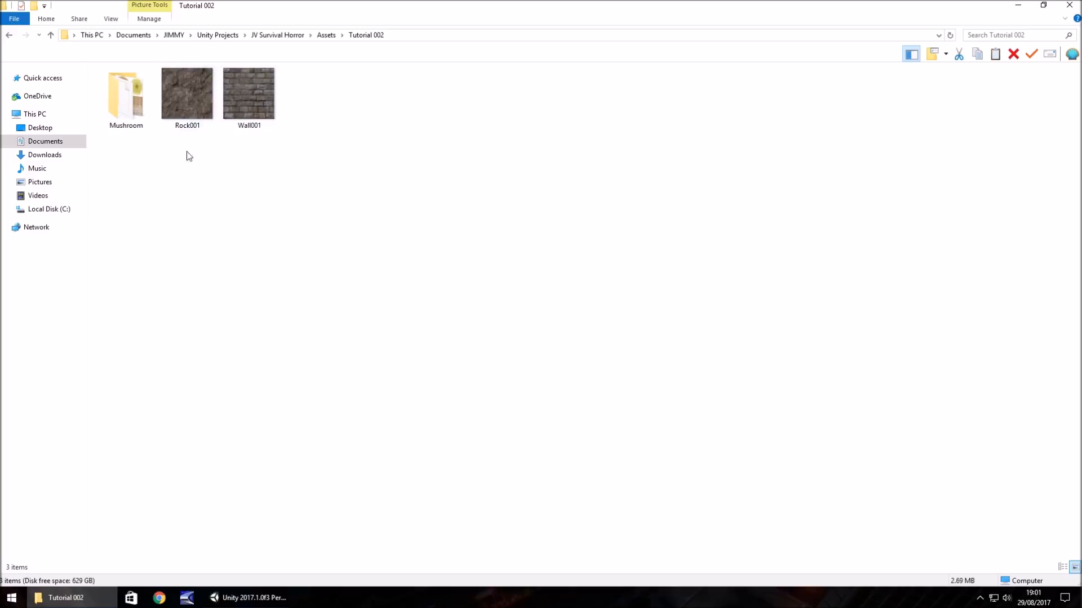
{"action": "left_click_drag", "start_coordinate": [287, 183], "coordinate": [128, 455]}
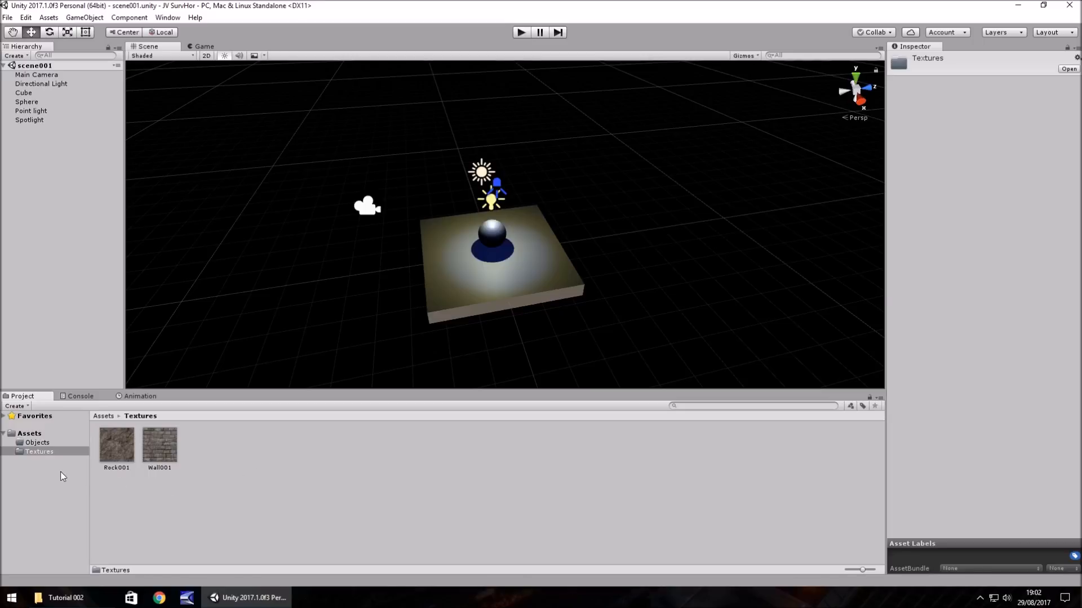
{"action": "left_click", "coordinate": [139, 452]}
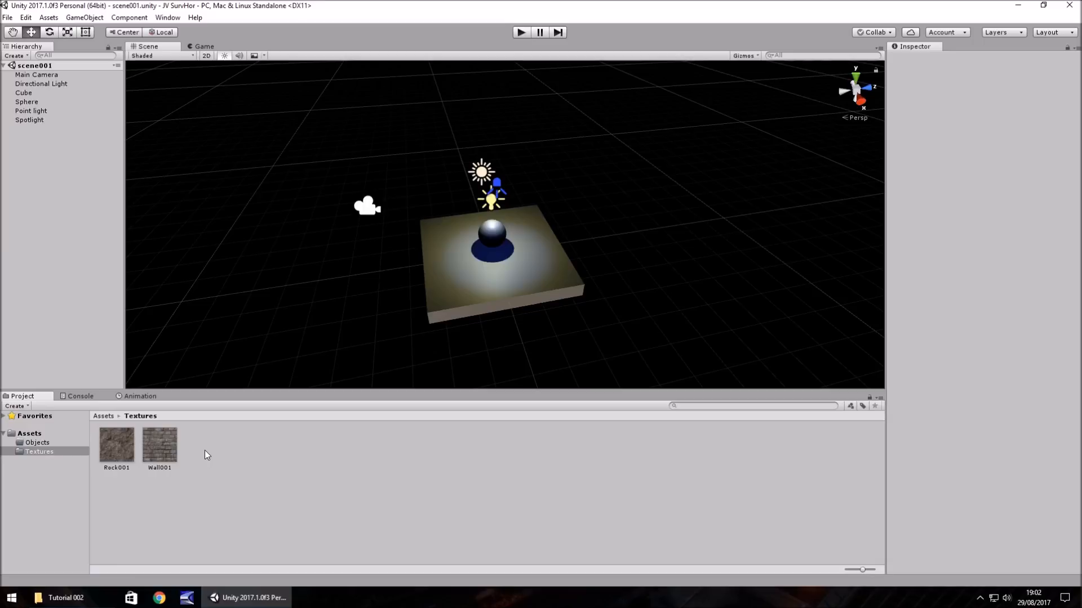
- Import the Mushroom folder from the Tutorial 002 folder in File Explorer into the project's Objects folder
{"action": "left_click", "coordinate": [35, 443]}
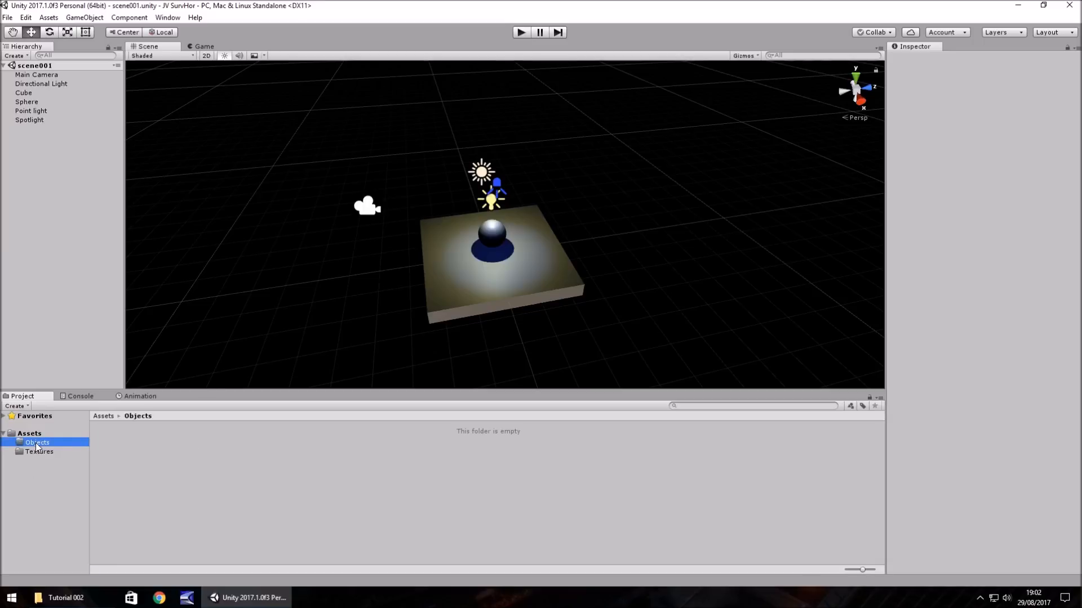
{"action": "left_click", "coordinate": [66, 598]}
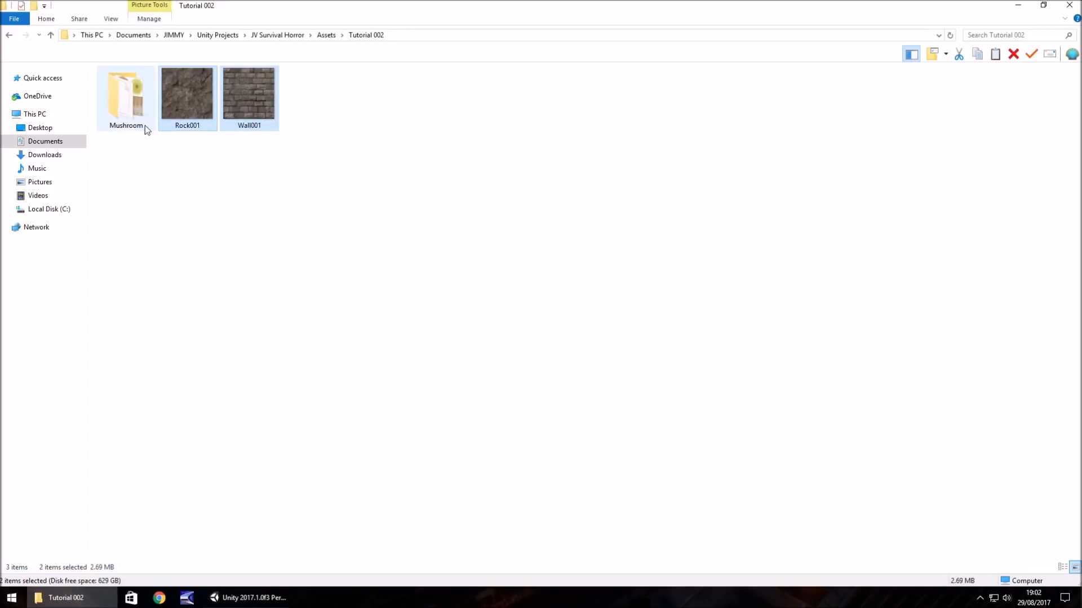
{"action": "left_click_drag", "start_coordinate": [126, 99], "coordinate": [113, 441]}
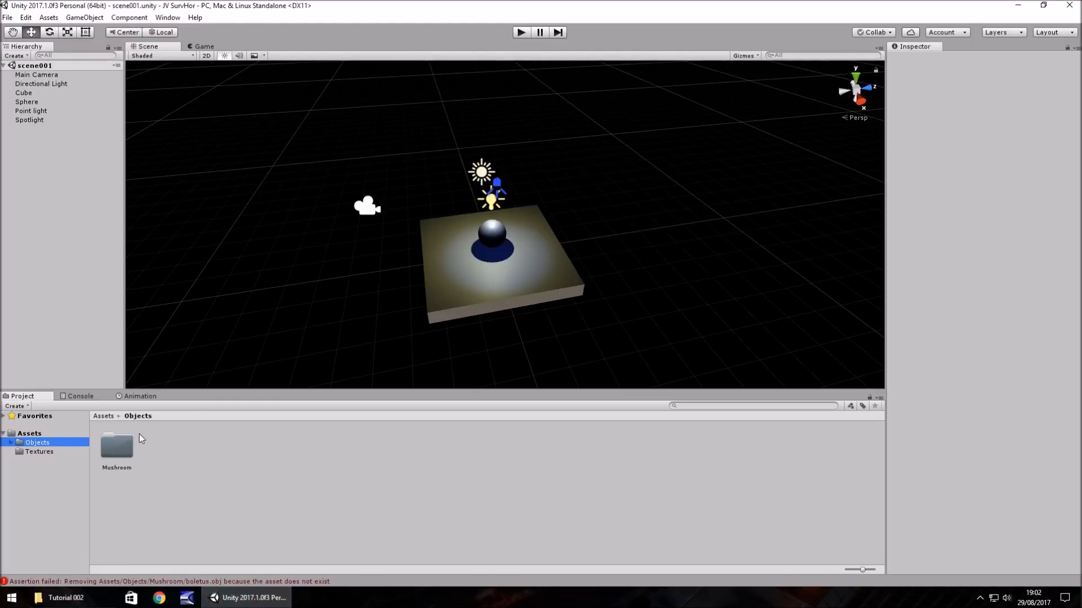
- Clear all messages from the console and return to the project's assets
{"action": "left_click", "coordinate": [80, 397]}
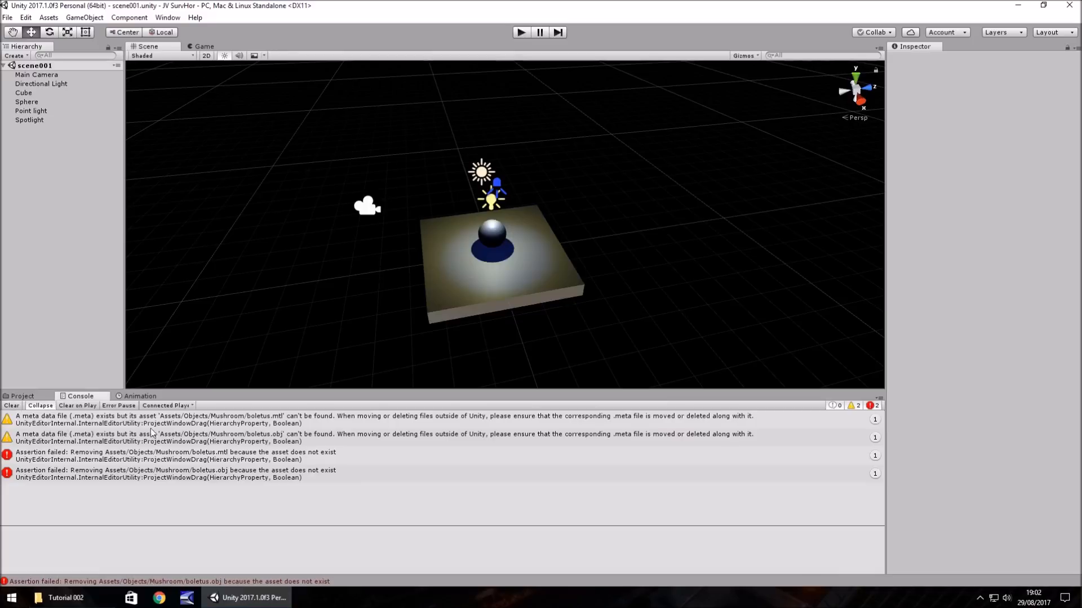
{"action": "left_click", "coordinate": [11, 406]}
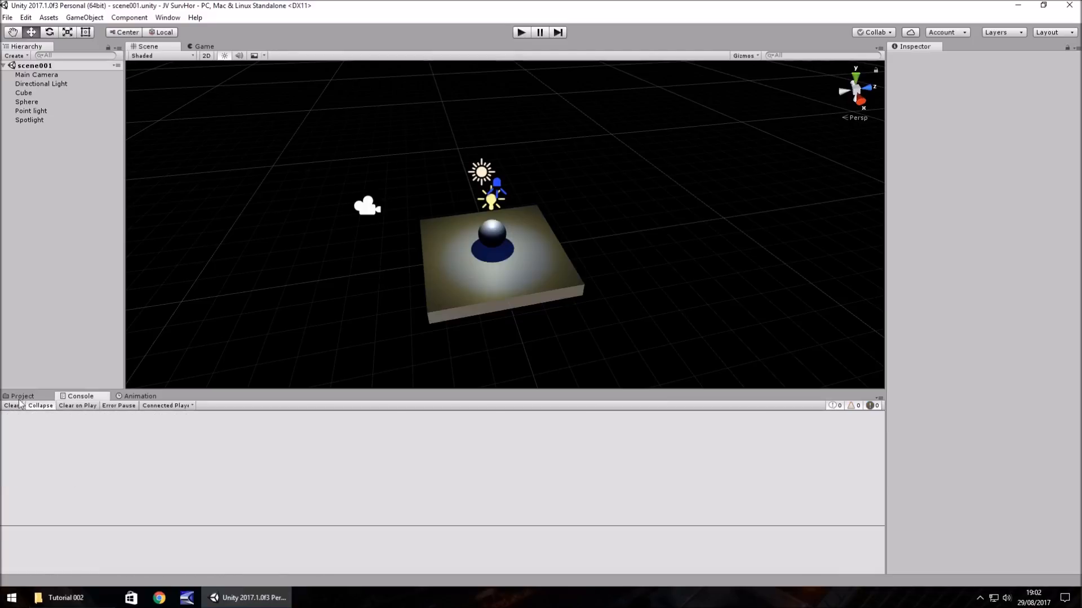
{"action": "left_click", "coordinate": [22, 396]}
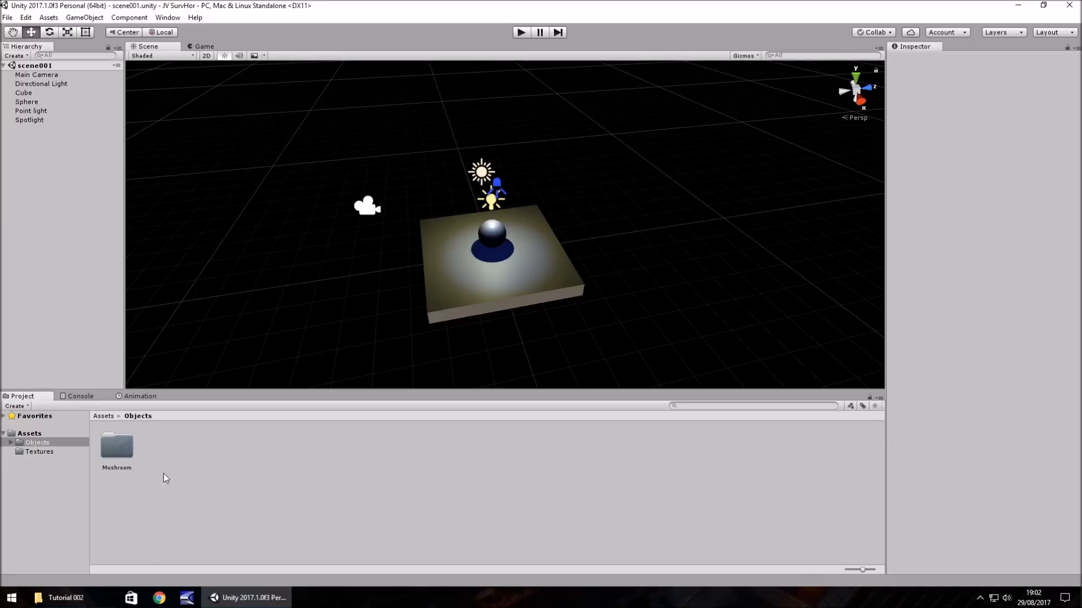
- Apply the Rock001 texture to the cube in the scene and inspect the Rock001 material in the Materials folder
{"action": "left_click", "coordinate": [42, 452]}
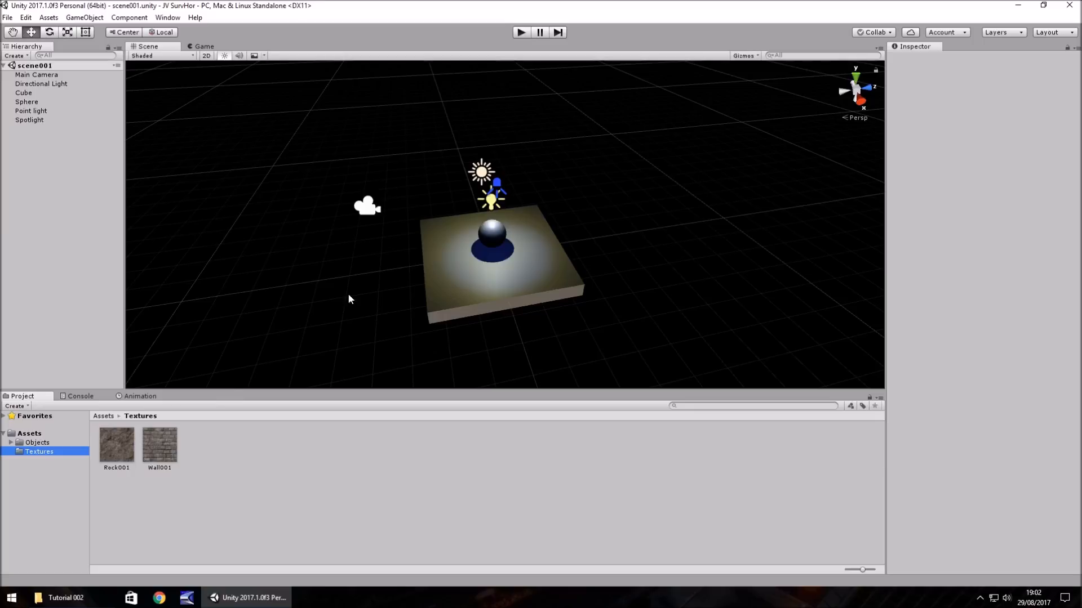
{"action": "left_click_drag", "start_coordinate": [112, 448], "coordinate": [449, 294]}
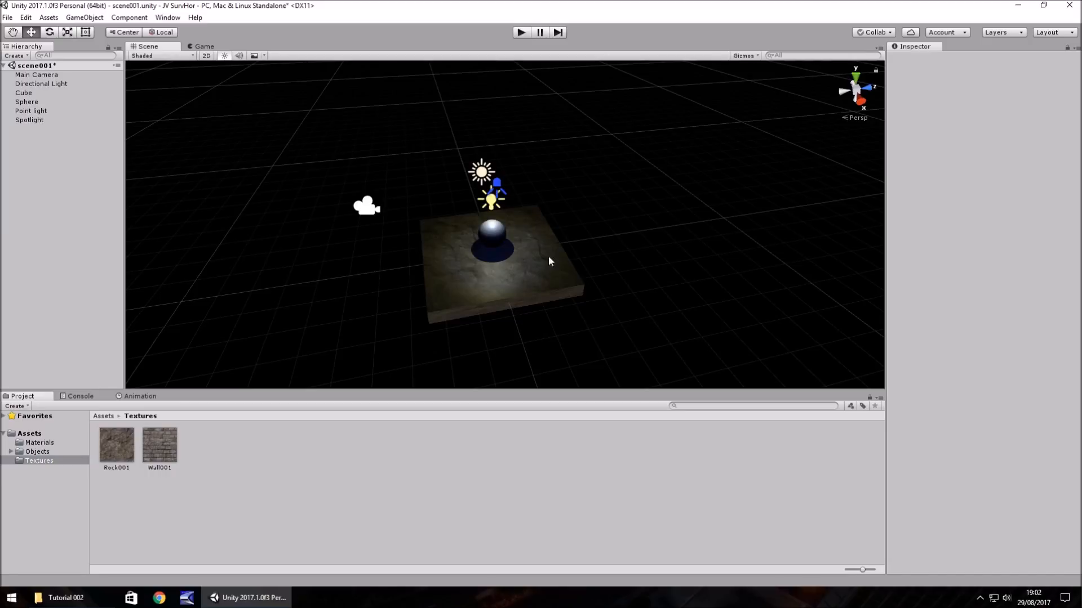
{"action": "left_click", "coordinate": [42, 442]}
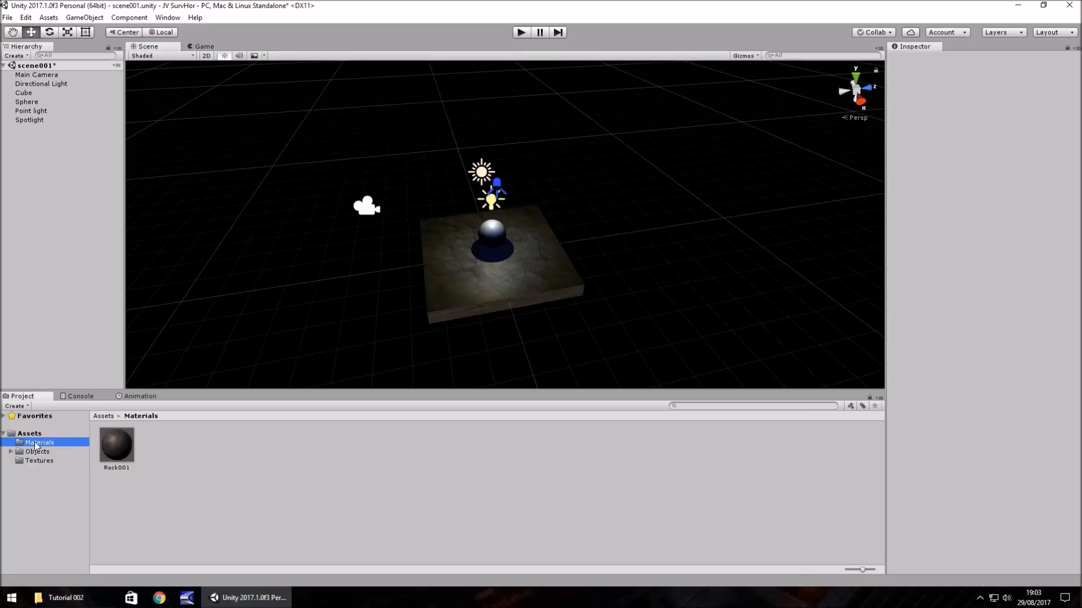
{"action": "left_click", "coordinate": [118, 441]}
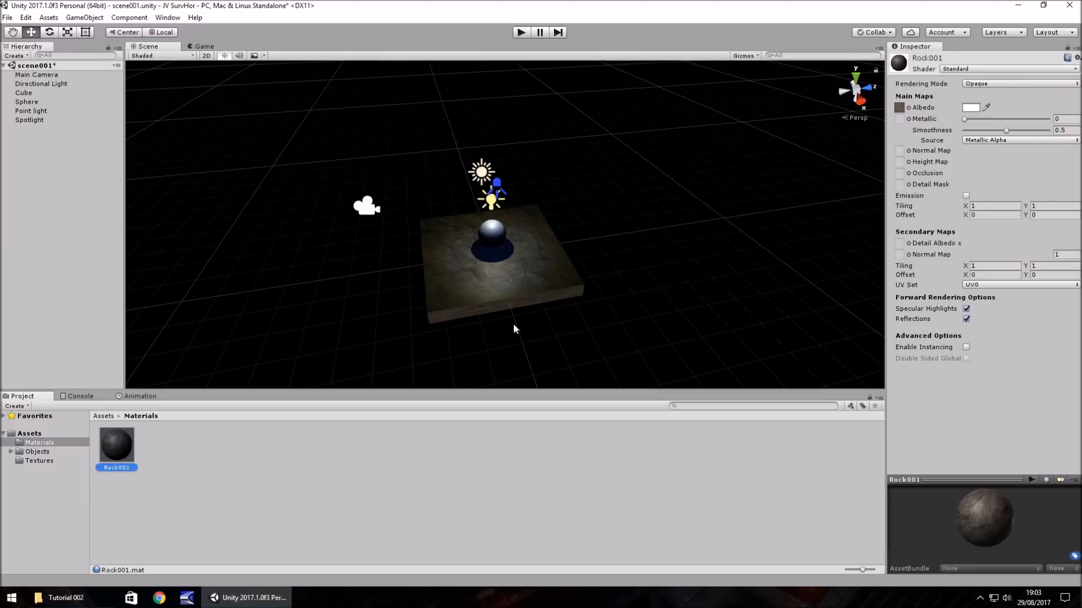
{"action": "scroll", "coordinate": [491, 271], "scroll_direction": "up", "scroll_amount": 5}
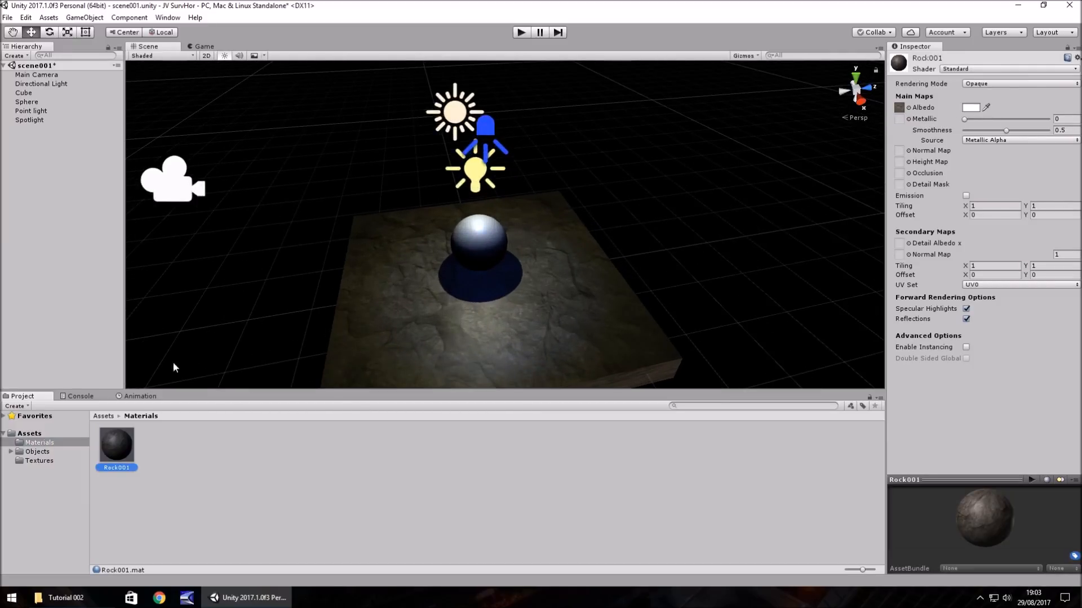
- Duplicate the Rock001 texture in the Textures folder and rename the copy Rock001_N
{"action": "left_click", "coordinate": [38, 461]}
{"action": "left_click", "coordinate": [119, 449]}
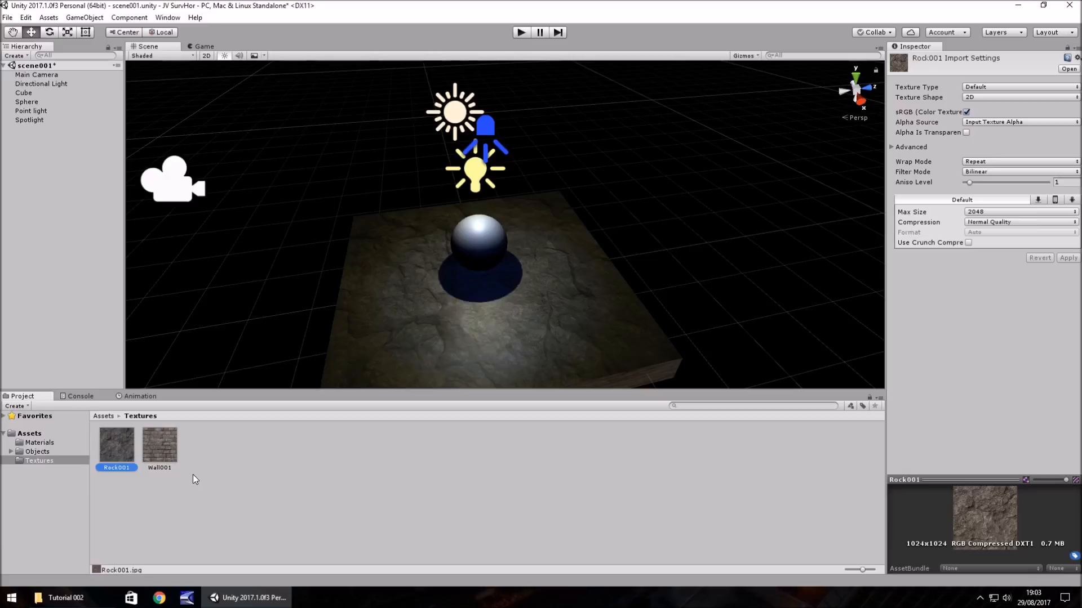
{"action": "key", "text": "ctrl+d"}
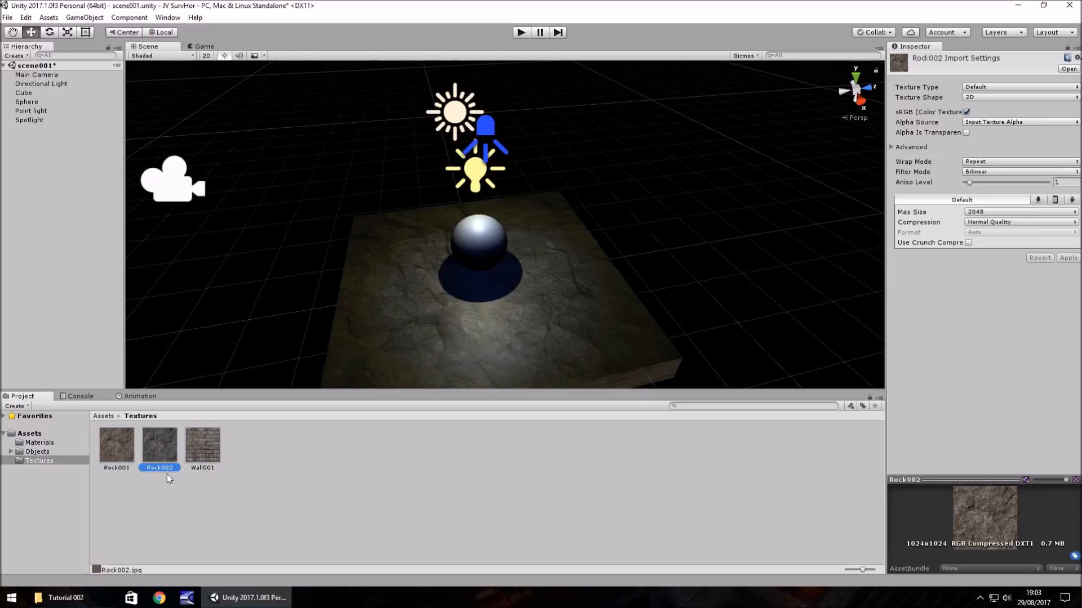
{"action": "key", "text": "F2"}
{"action": "left_click", "coordinate": [178, 469]}
{"action": "key", "text": "BackSpace"}
{"action": "type", "text": "1_N"}
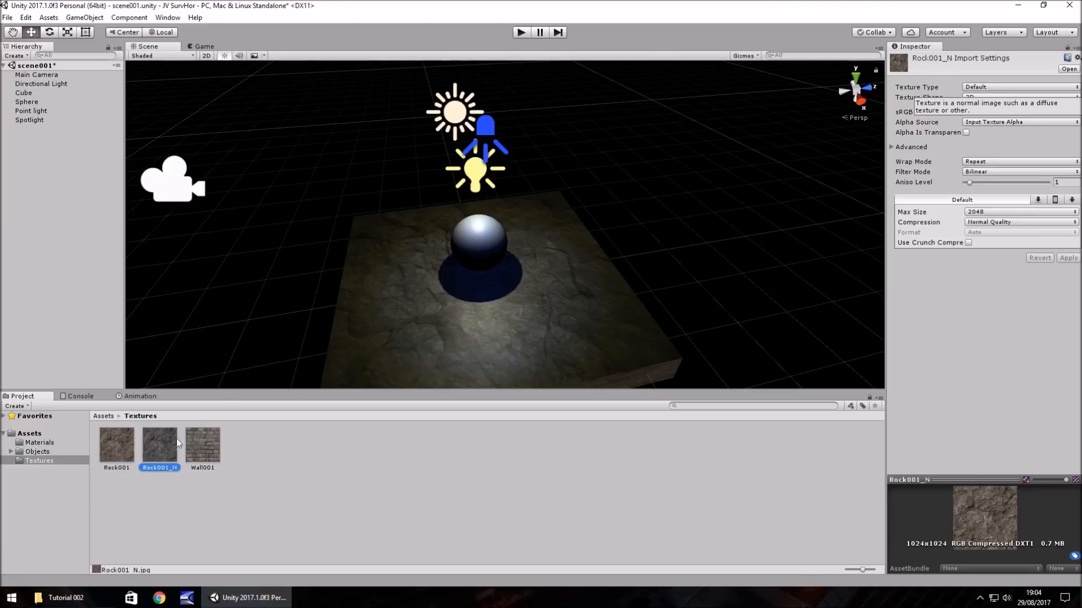
- Set the Rock001_N texture's type to Normal map and apply the import settings
{"action": "left_click", "coordinate": [1072, 85]}
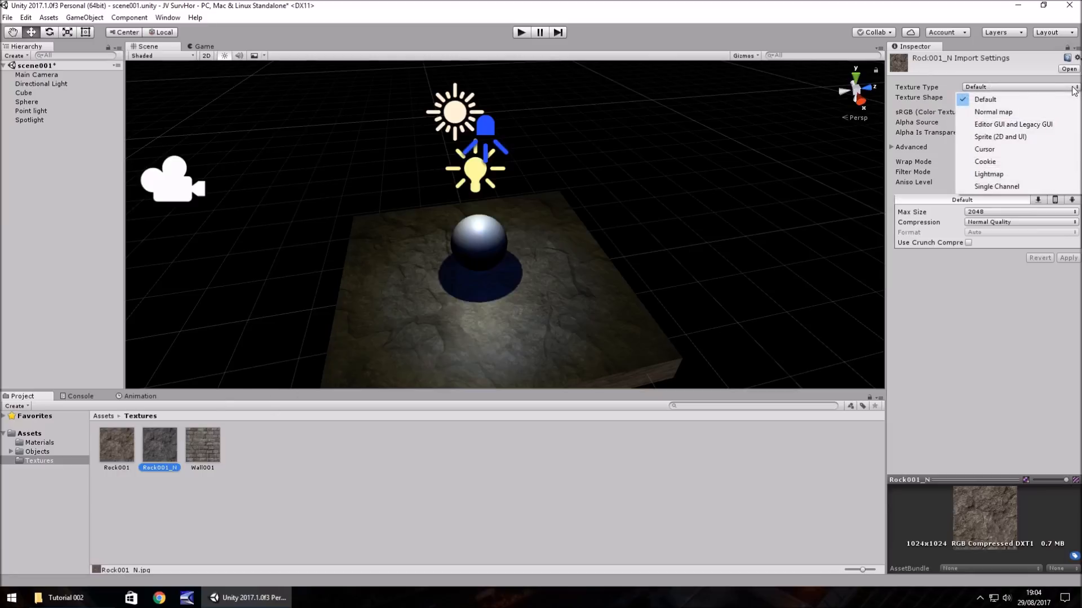
{"action": "left_click", "coordinate": [1007, 112]}
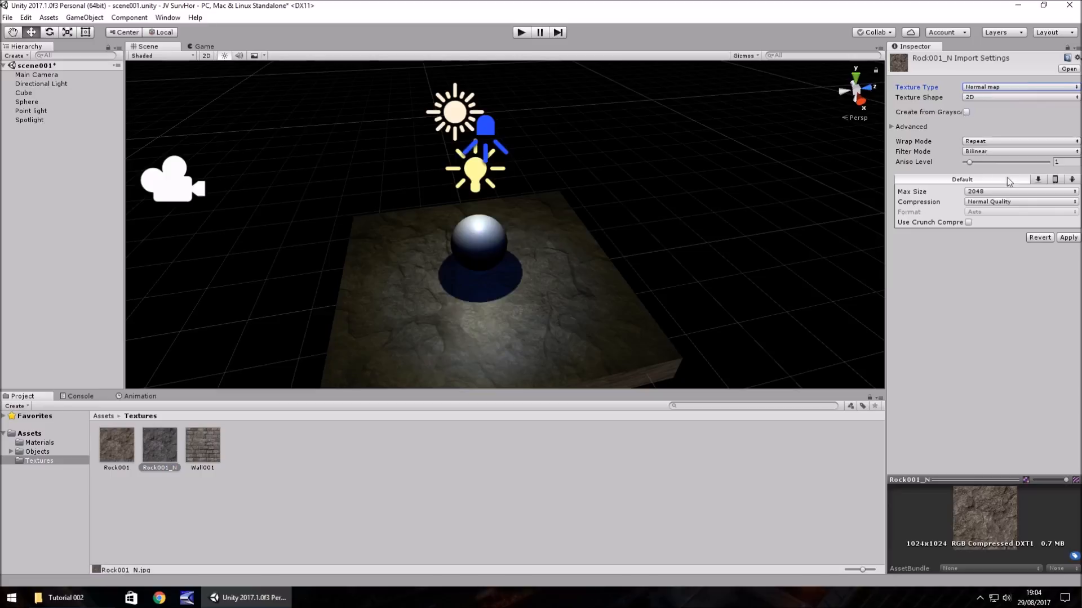
{"action": "left_click", "coordinate": [1067, 238]}
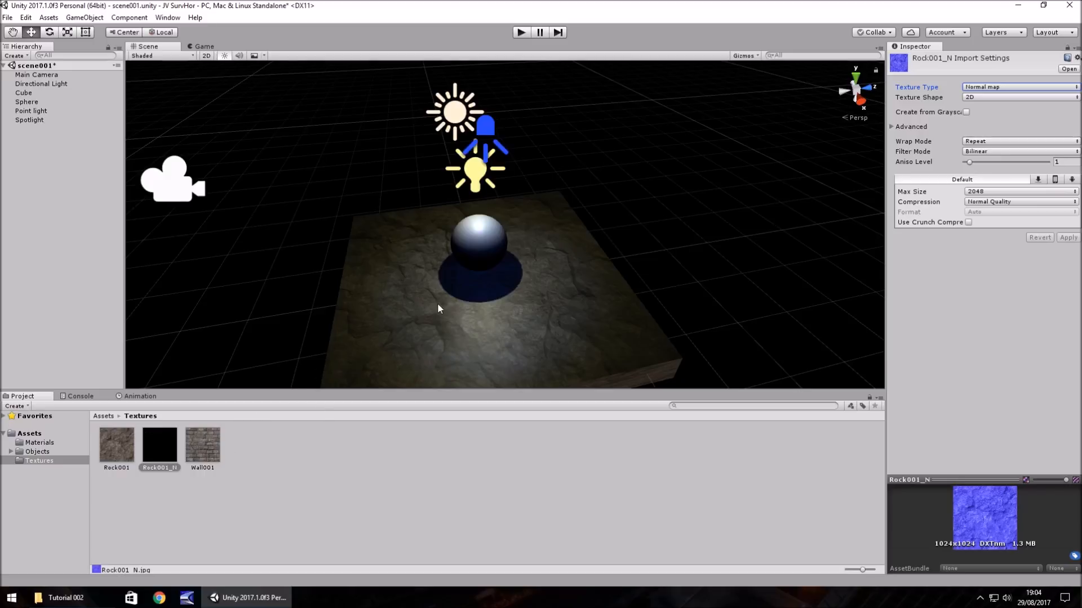
- Assign the Rock001_N texture as the main Normal Map of the Rock001 material
{"action": "left_click", "coordinate": [38, 443]}
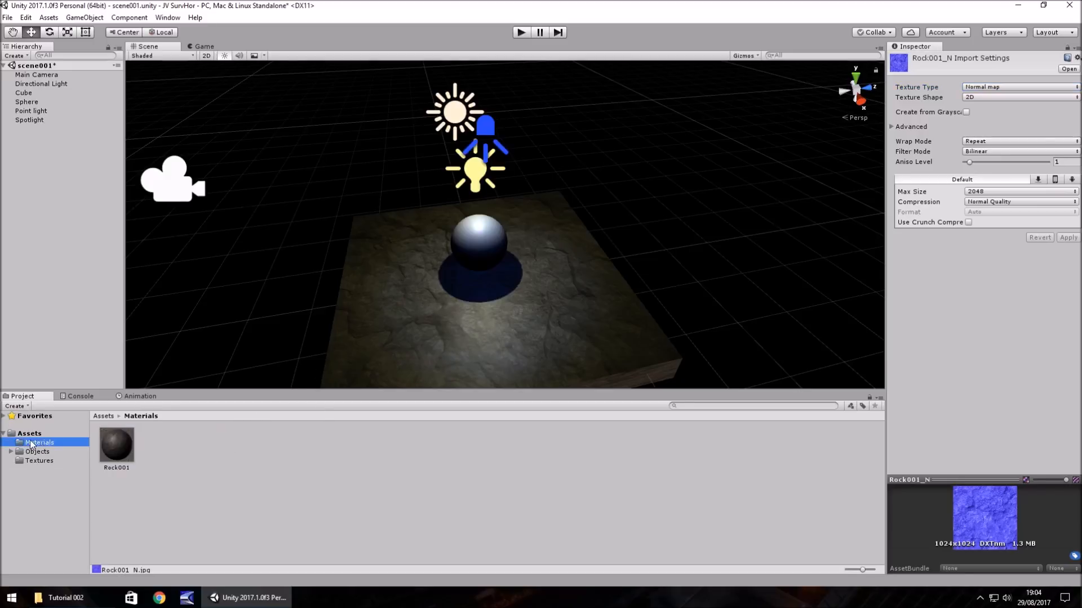
{"action": "left_click", "coordinate": [116, 448]}
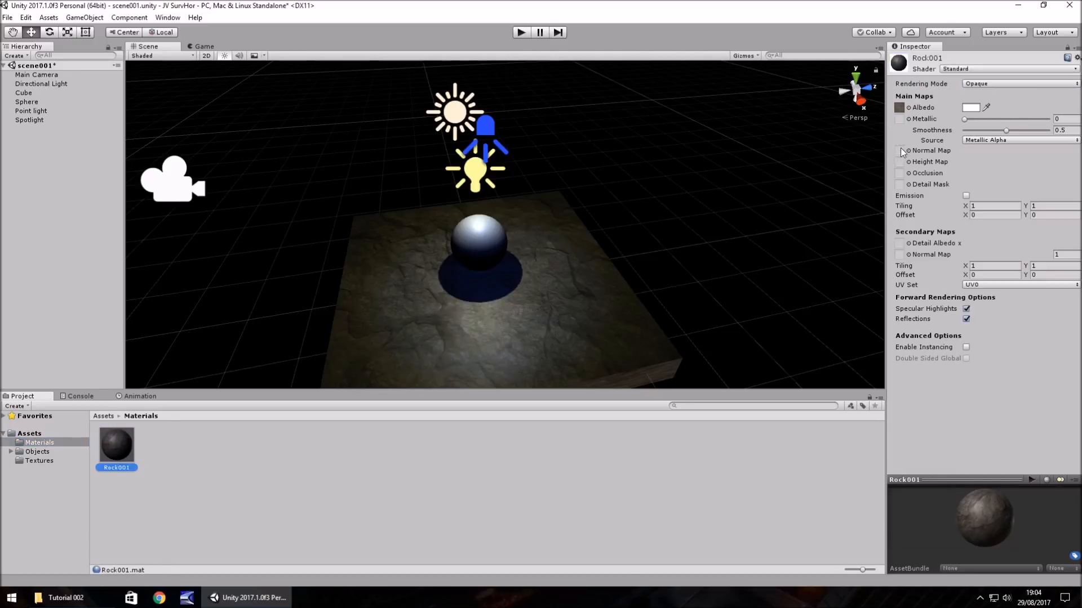
{"action": "left_click", "coordinate": [38, 461]}
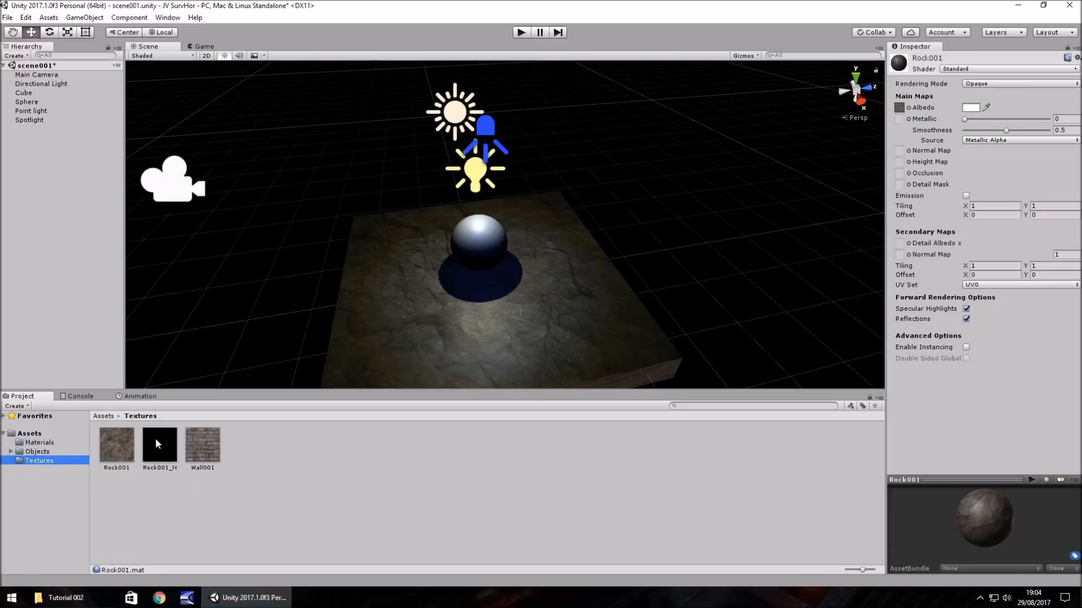
{"action": "left_click_drag", "start_coordinate": [158, 444], "coordinate": [900, 153]}
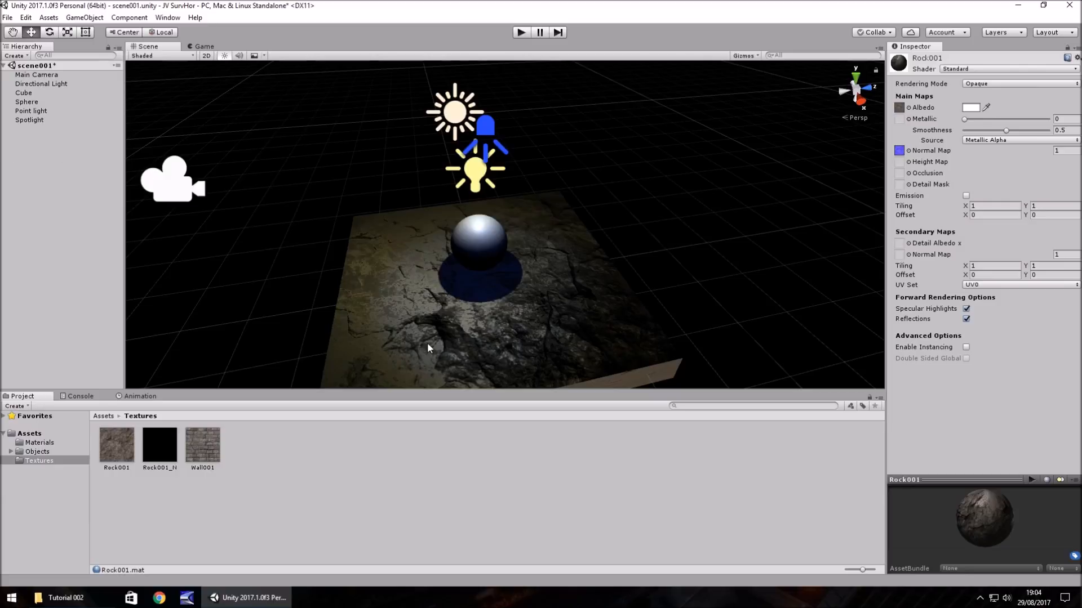
- Deactivate the Spotlight and the Point light objects in the scene
{"action": "left_click", "coordinate": [25, 120]}
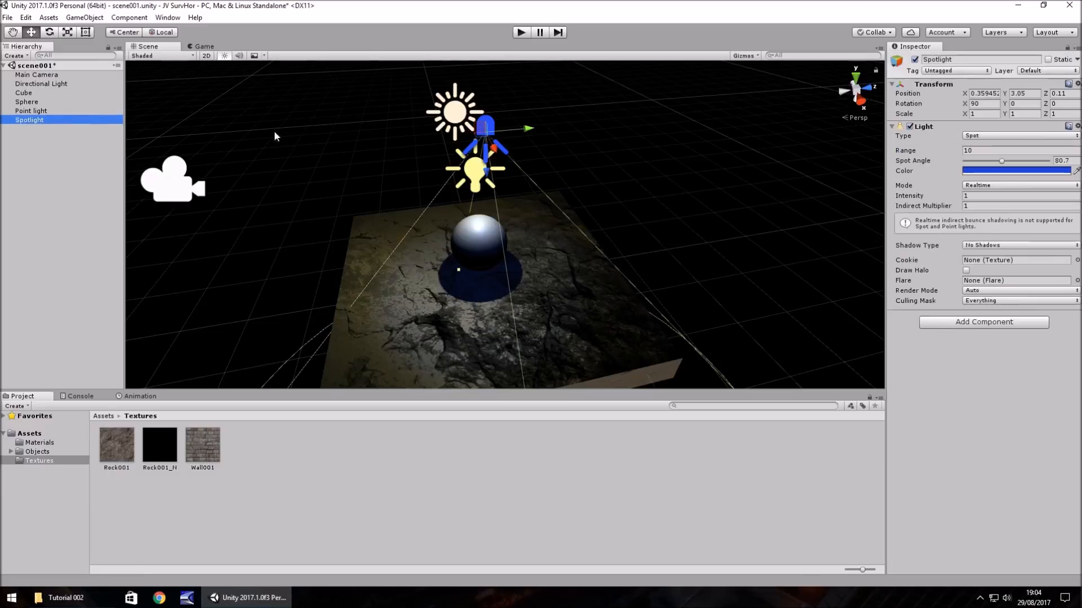
{"action": "left_click", "coordinate": [914, 60]}
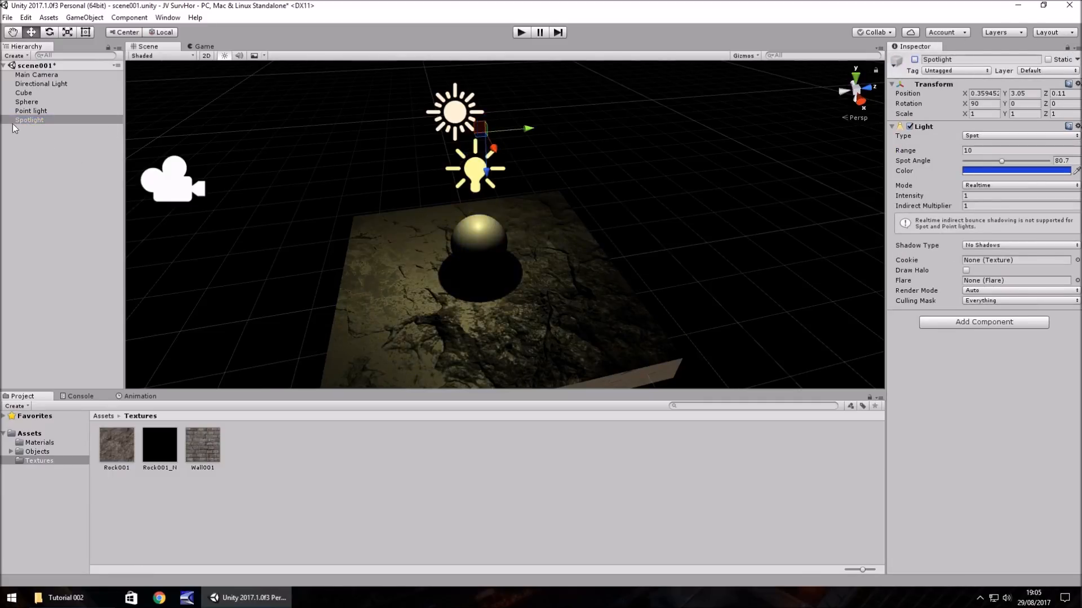
{"action": "left_click", "coordinate": [29, 110]}
{"action": "left_click", "coordinate": [914, 59]}
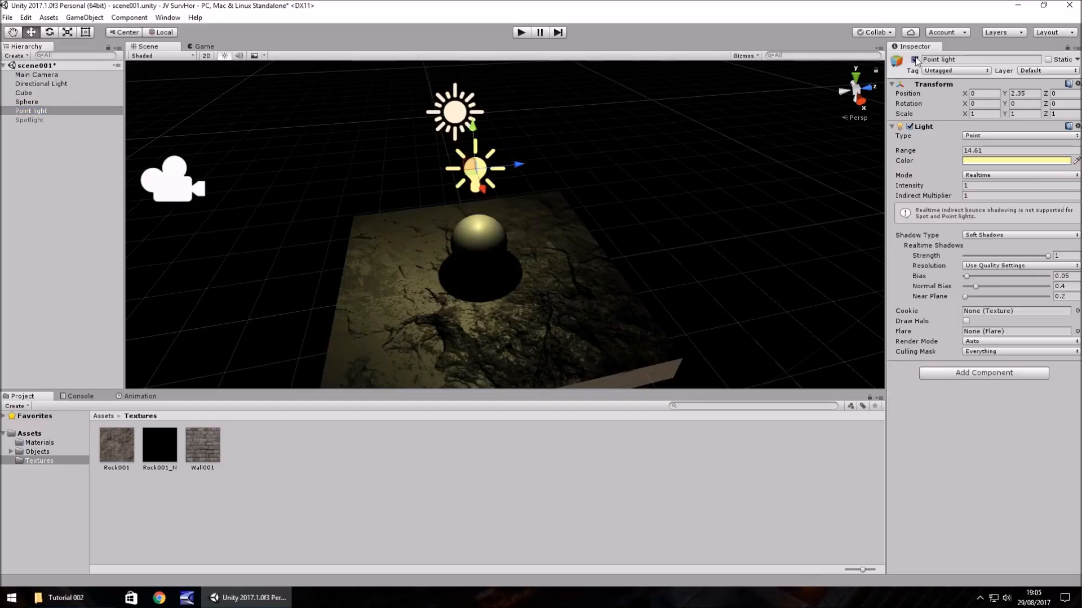
- Set the Directional Light's X rotation to about 36.41 and inspect the lit rock surface up close
{"action": "left_click", "coordinate": [56, 84]}
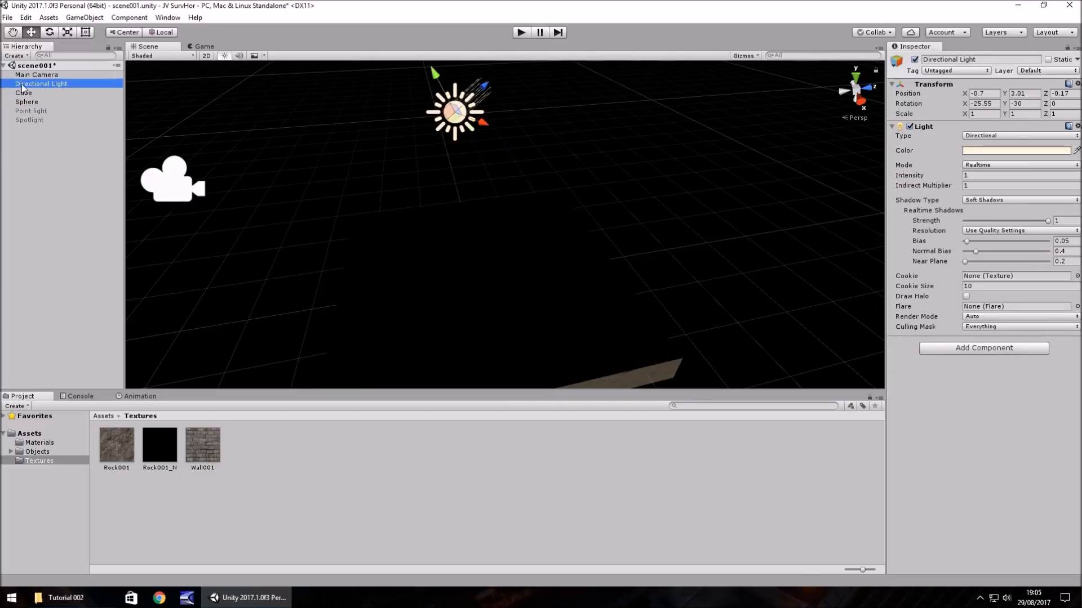
{"action": "left_click_drag", "start_coordinate": [964, 105], "coordinate": [1043, 218]}
{"action": "middle_click_drag", "start_coordinate": [693, 158], "coordinate": [674, 104]}
{"action": "scroll", "coordinate": [525, 241], "scroll_direction": "up", "scroll_amount": 5}
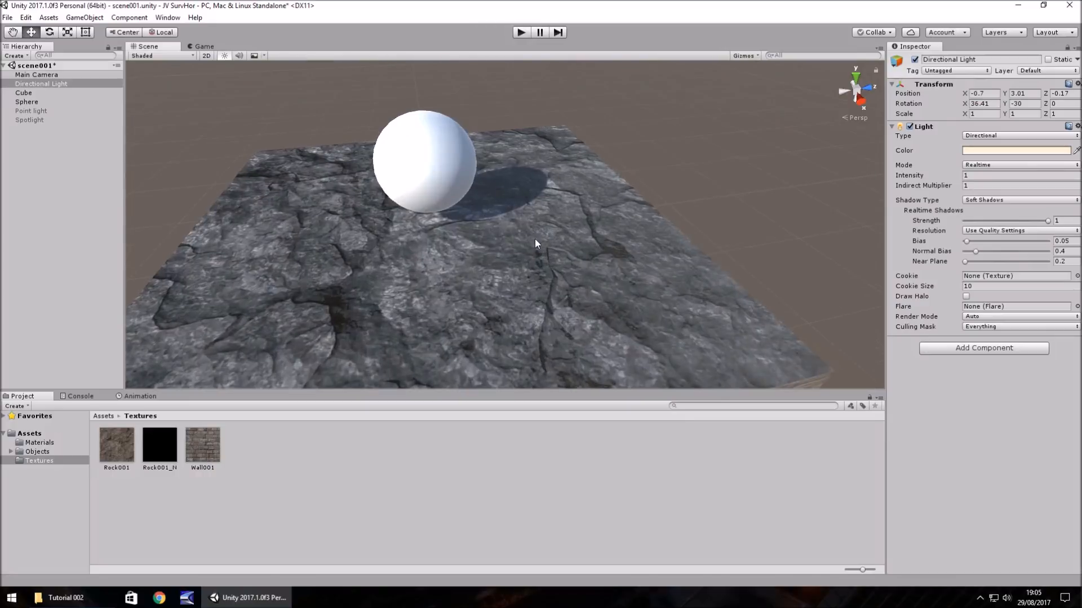
{"action": "scroll", "coordinate": [554, 231], "scroll_direction": "down", "scroll_amount": 4}
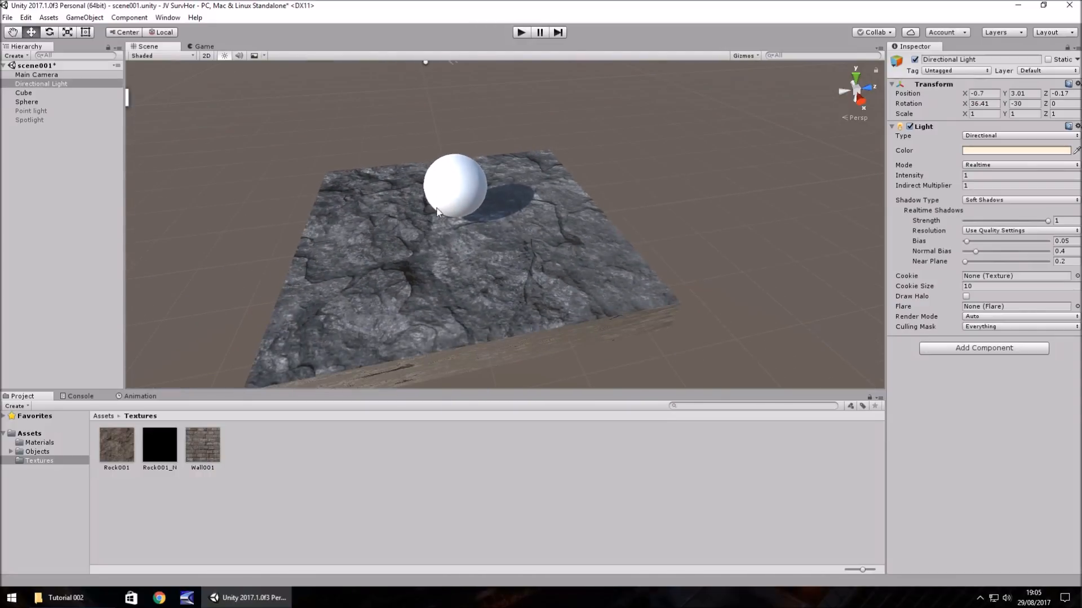
- Enable Create from Grayscale for the Rock001_N texture, set Bumpiness to about 0.068 and apply the import settings
{"action": "left_click", "coordinate": [159, 445]}
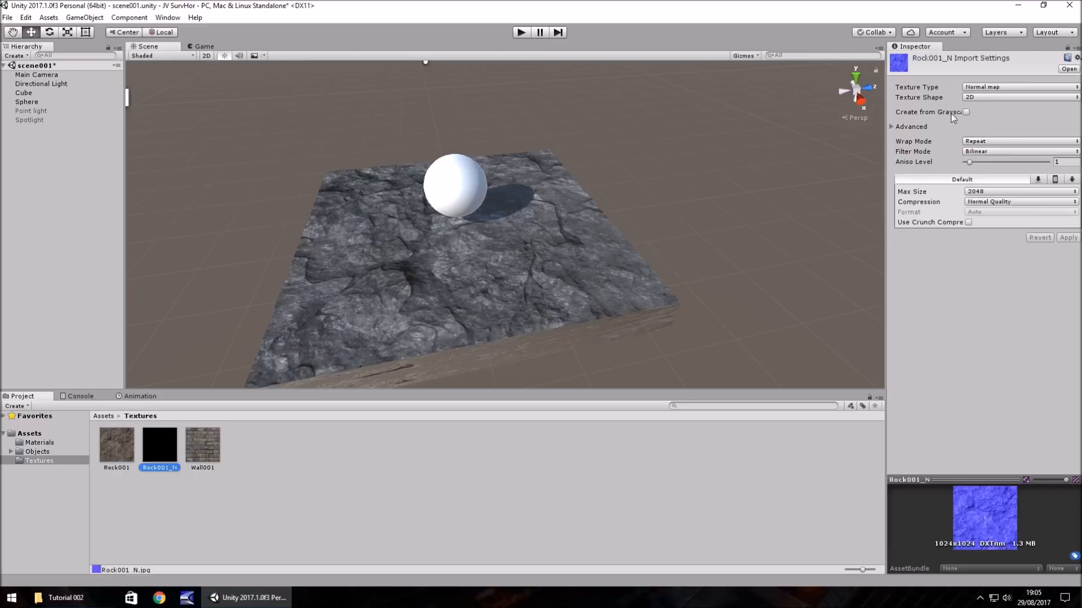
{"action": "left_click", "coordinate": [965, 113]}
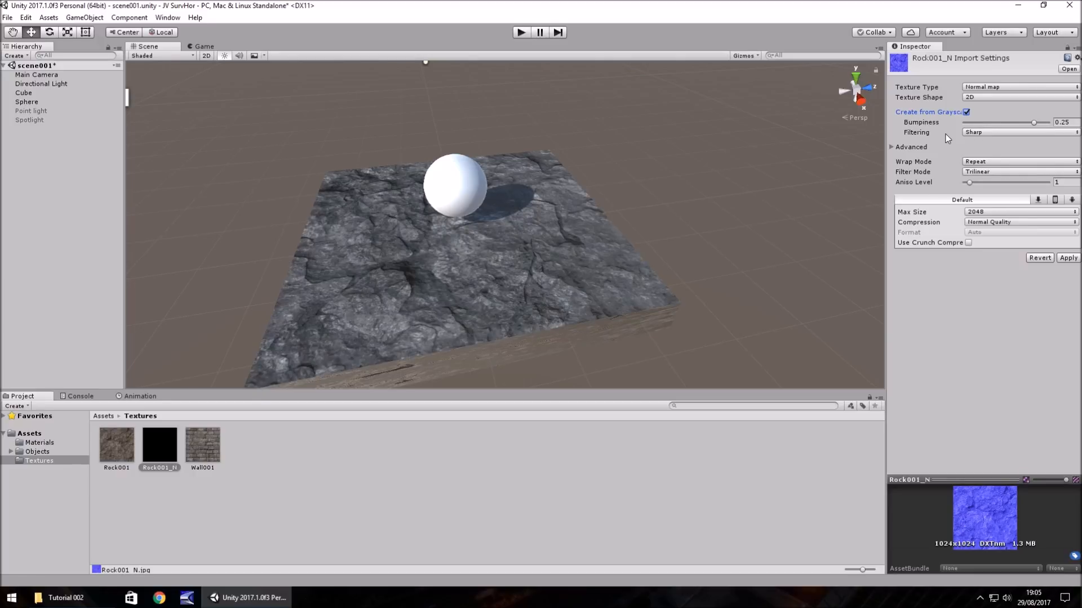
{"action": "left_click", "coordinate": [1069, 259]}
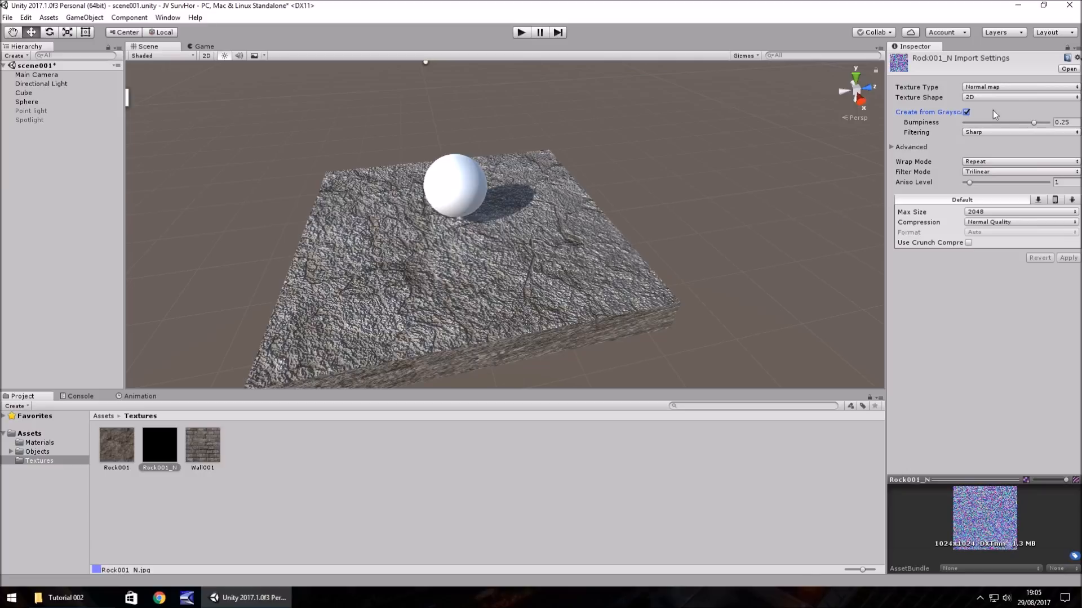
{"action": "left_click_drag", "start_coordinate": [1035, 124], "coordinate": [985, 128]}
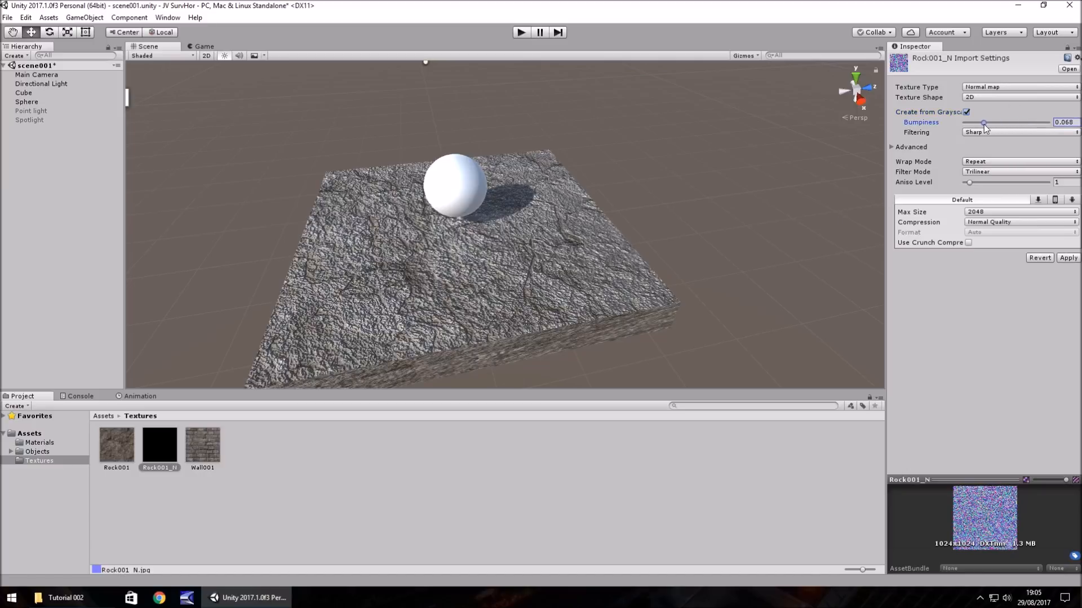
{"action": "left_click", "coordinate": [1068, 258]}
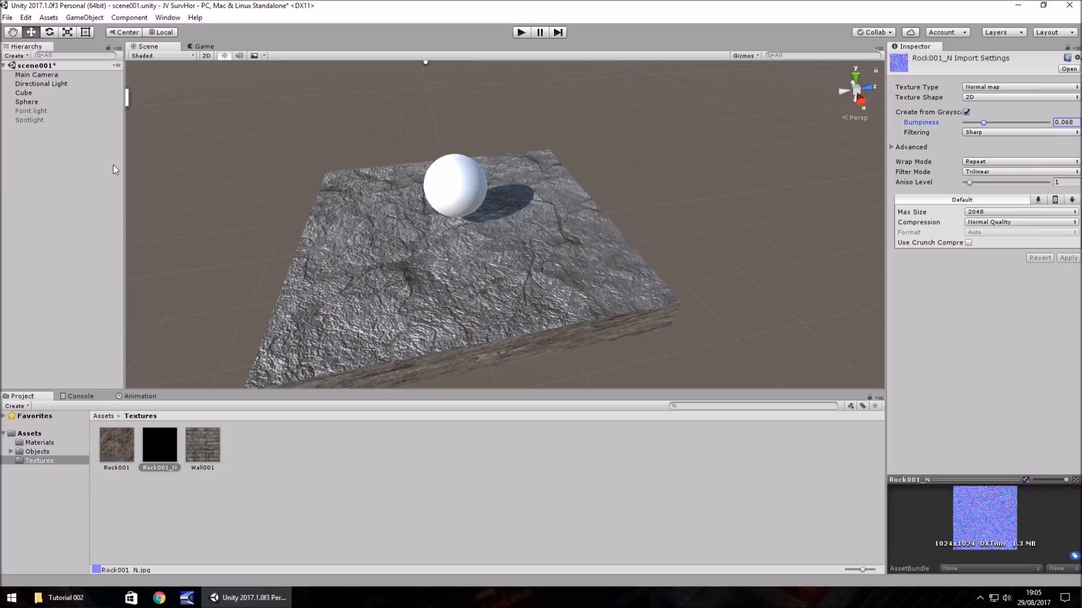
- Lower the Directional Light's angle by setting its X rotation to about 5.1
{"action": "left_click", "coordinate": [45, 84]}
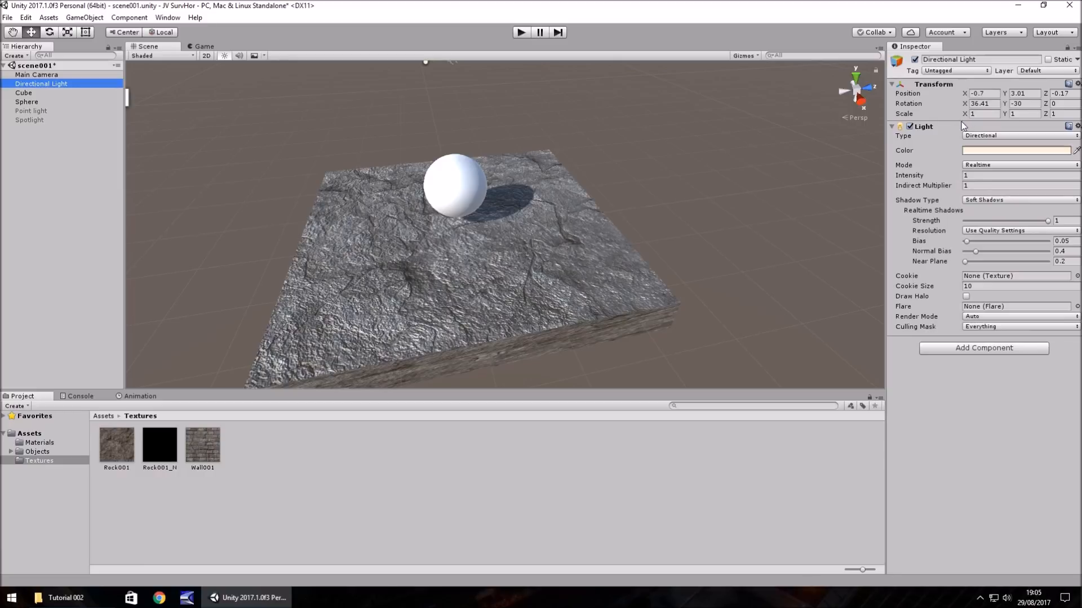
{"action": "left_click_drag", "start_coordinate": [965, 103], "coordinate": [560, 267]}
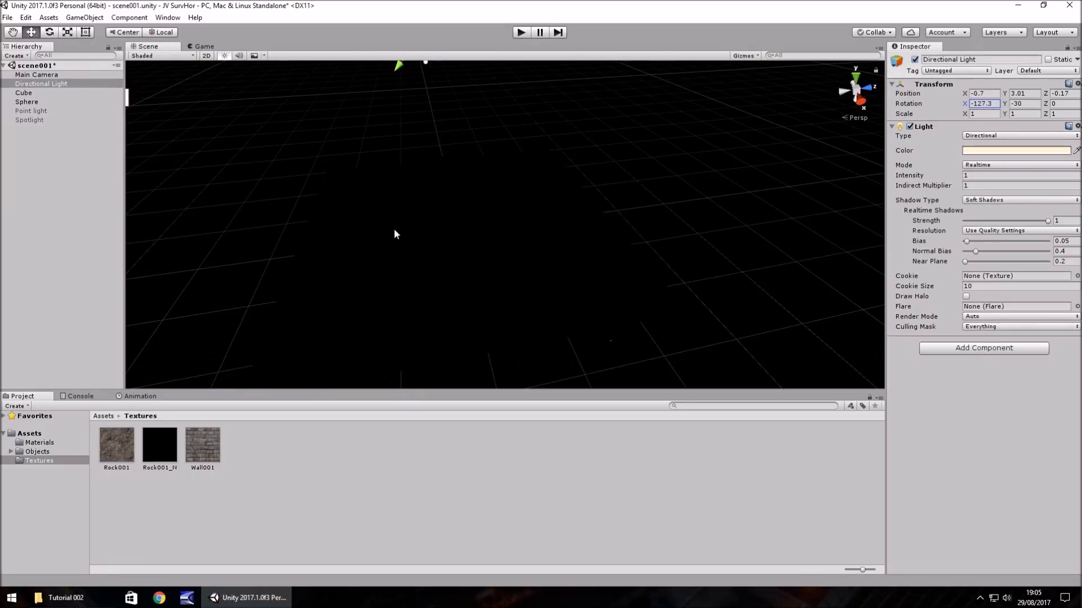
{"action": "left_click_drag", "start_coordinate": [965, 105], "coordinate": [299, 102]}
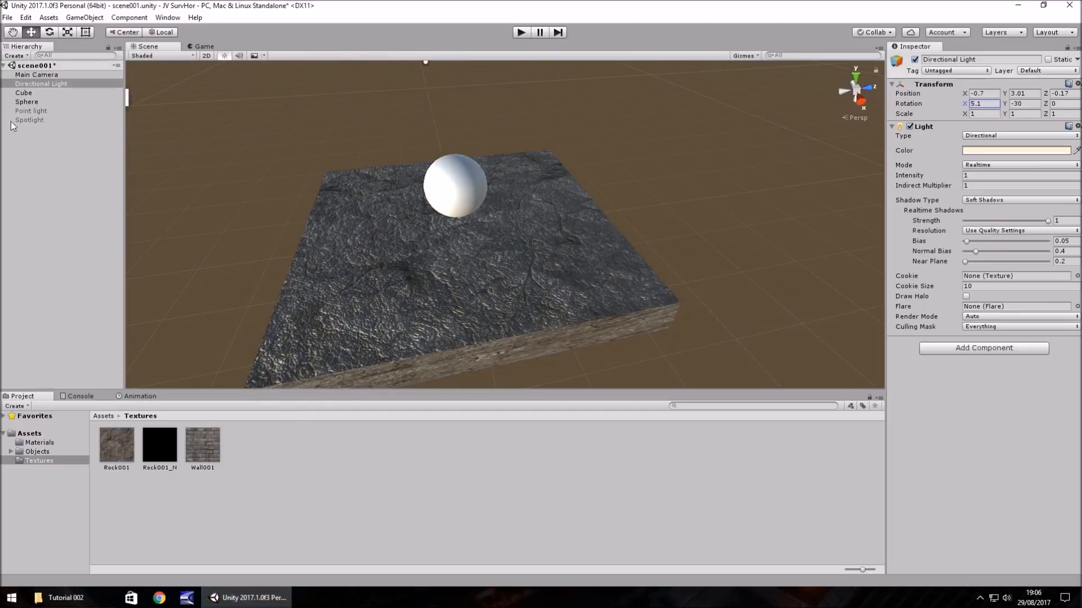
- Try the other Filtering option on the Rock001_N normal map, return it to Sharp and apply the import settings
{"action": "left_click", "coordinate": [148, 431]}
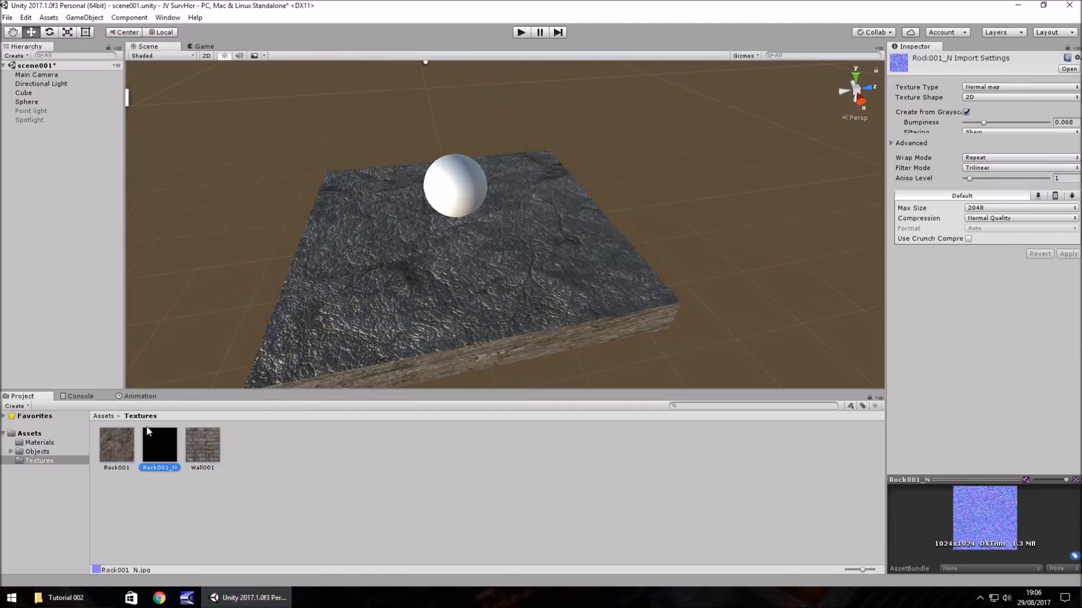
{"action": "left_click", "coordinate": [986, 133]}
{"action": "left_click", "coordinate": [993, 157]}
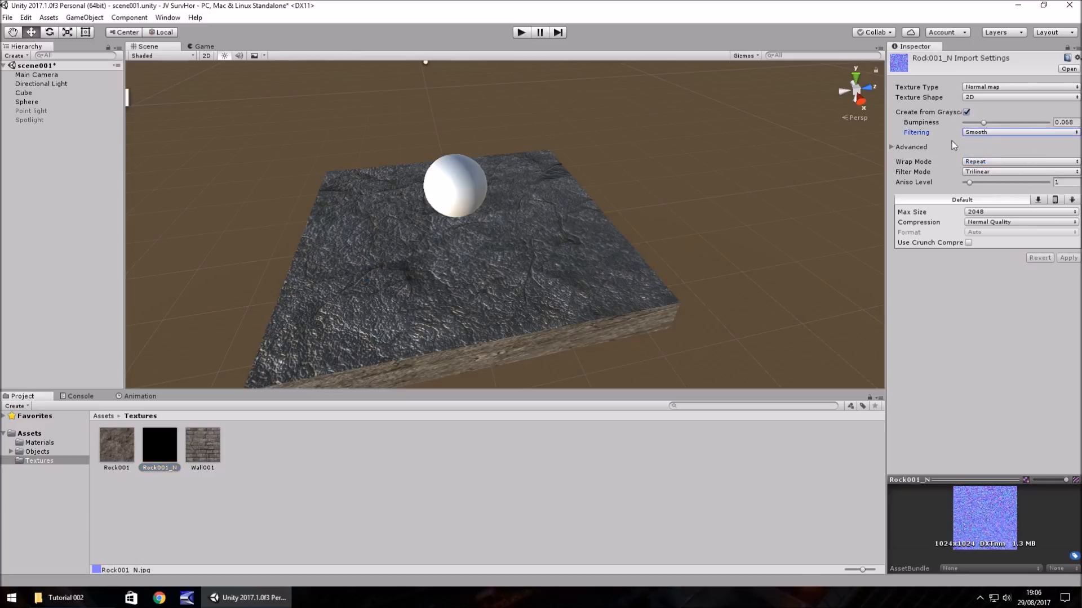
{"action": "left_click", "coordinate": [985, 134]}
{"action": "left_click", "coordinate": [990, 145]}
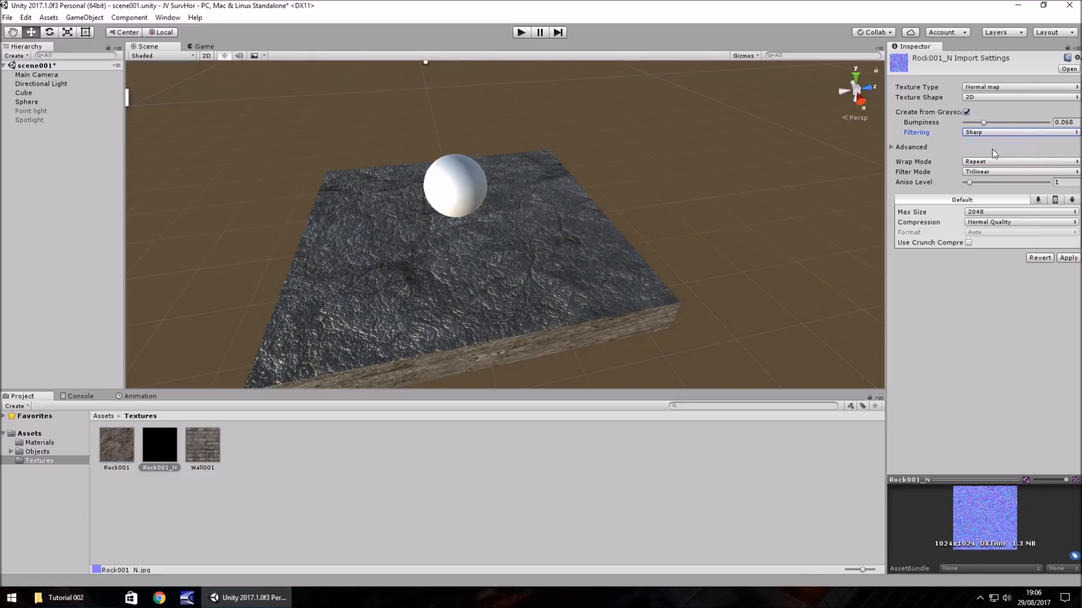
{"action": "left_click", "coordinate": [1068, 258]}
- Set the Rock001 material's Metallic to 1 and Smoothness to about 0.372, and check the cube's surface up close
{"action": "left_click", "coordinate": [43, 443]}
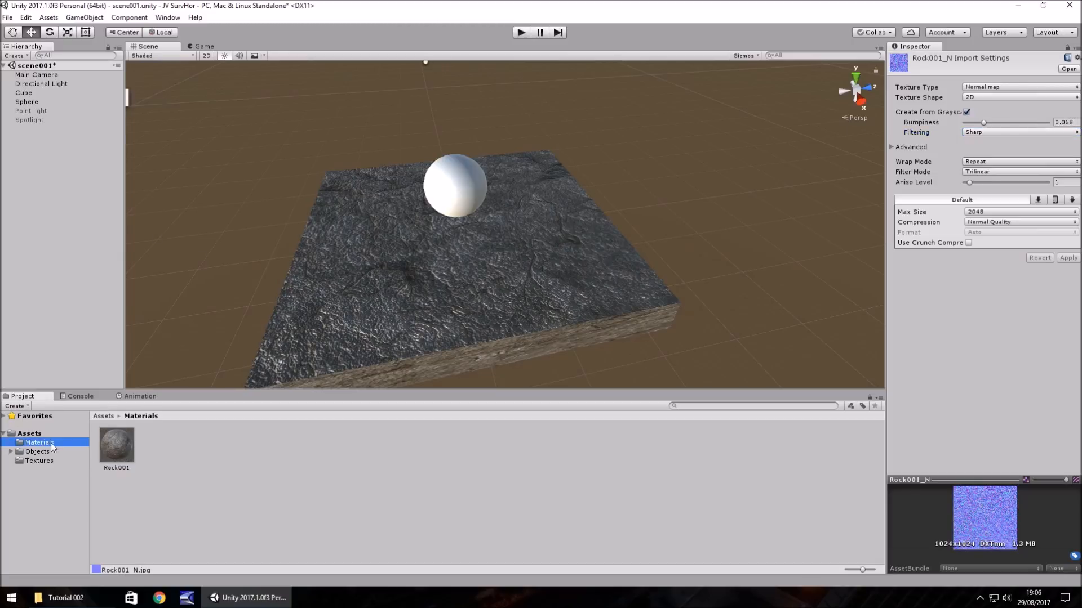
{"action": "left_click", "coordinate": [118, 451]}
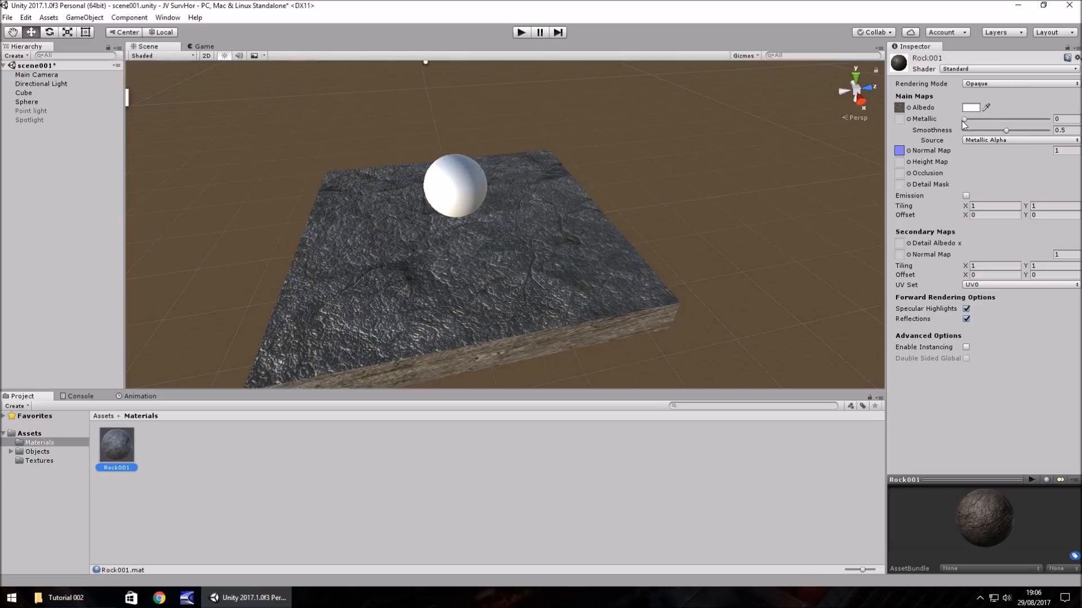
{"action": "left_click_drag", "start_coordinate": [964, 121], "coordinate": [1051, 120]}
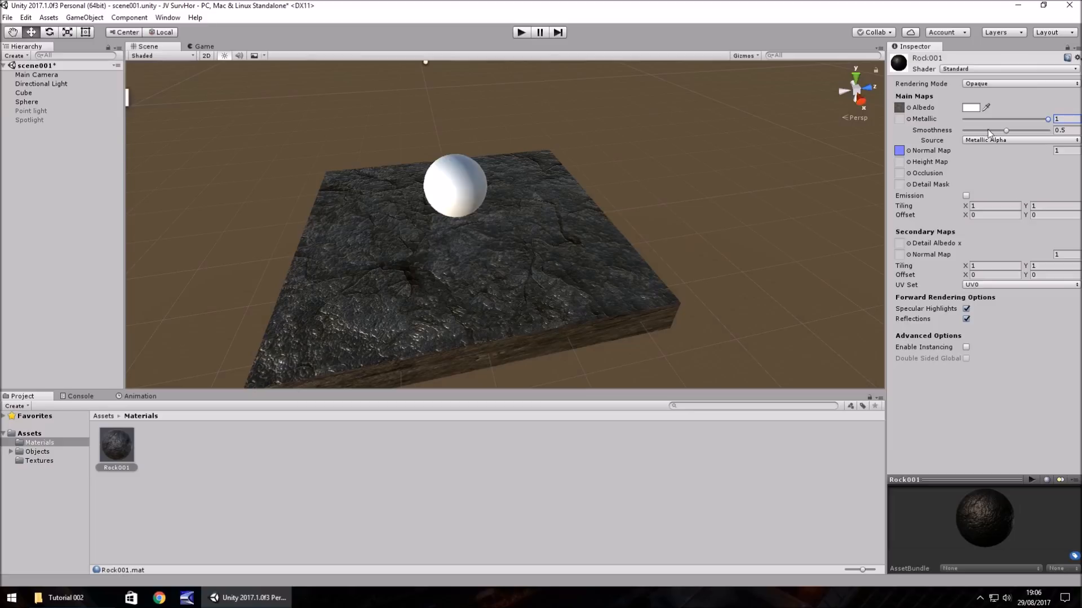
{"action": "left_click_drag", "start_coordinate": [1006, 130], "coordinate": [971, 128]}
{"action": "scroll", "coordinate": [619, 222], "scroll_direction": "up", "scroll_amount": 10}
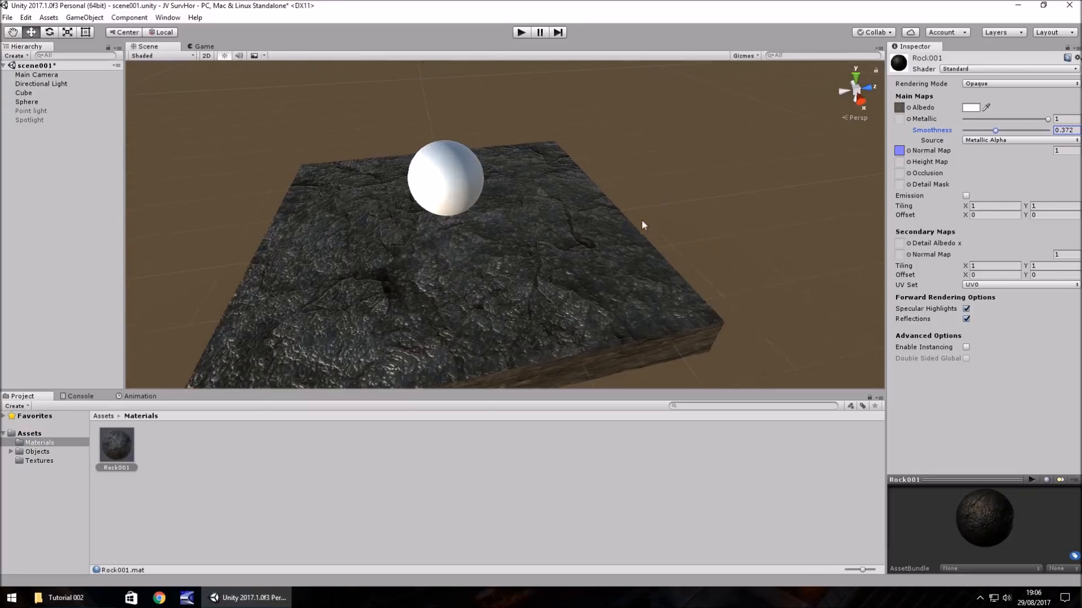
{"action": "middle_click_drag", "start_coordinate": [574, 244], "coordinate": [525, 204]}
{"action": "scroll", "coordinate": [524, 204], "scroll_direction": "down", "scroll_amount": 8}
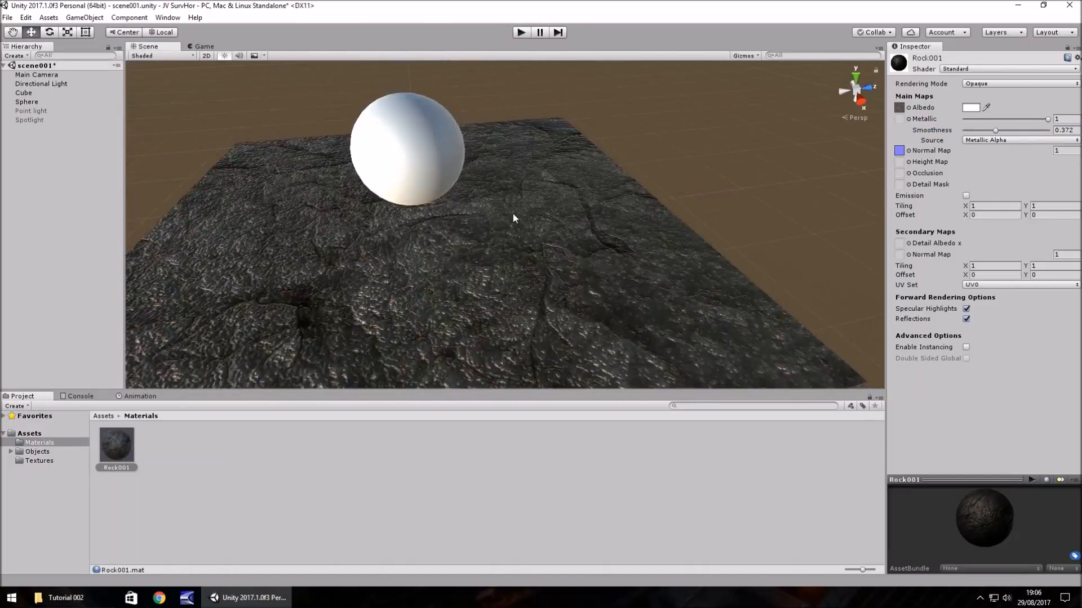
- Reactivate the Spotlight and Point light, and darken the scene by setting the Directional Light's X rotation to about -156
{"action": "left_click", "coordinate": [26, 119]}
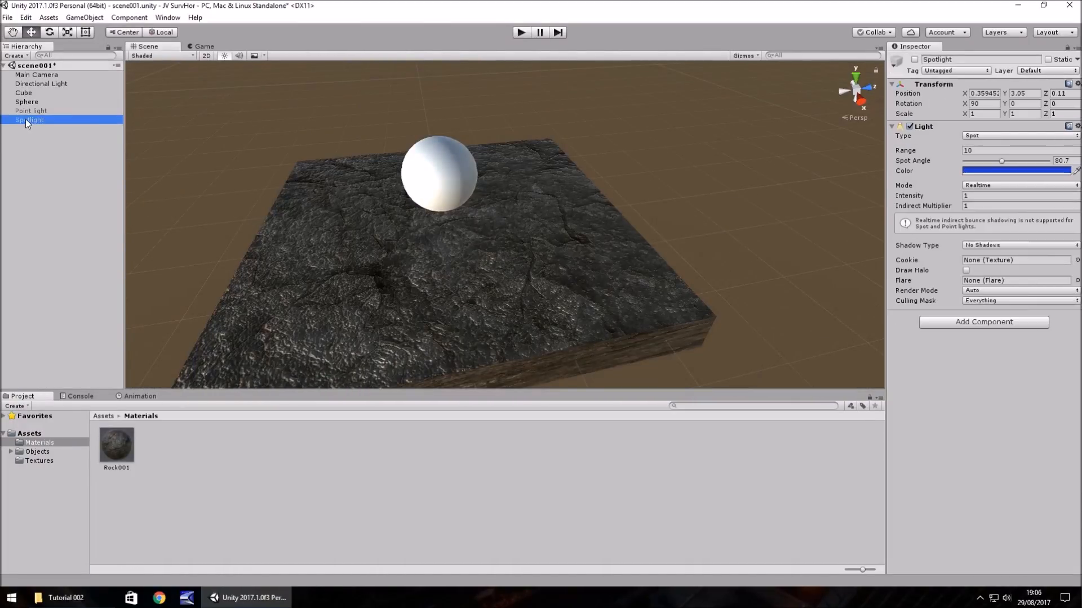
{"action": "left_click", "coordinate": [914, 60]}
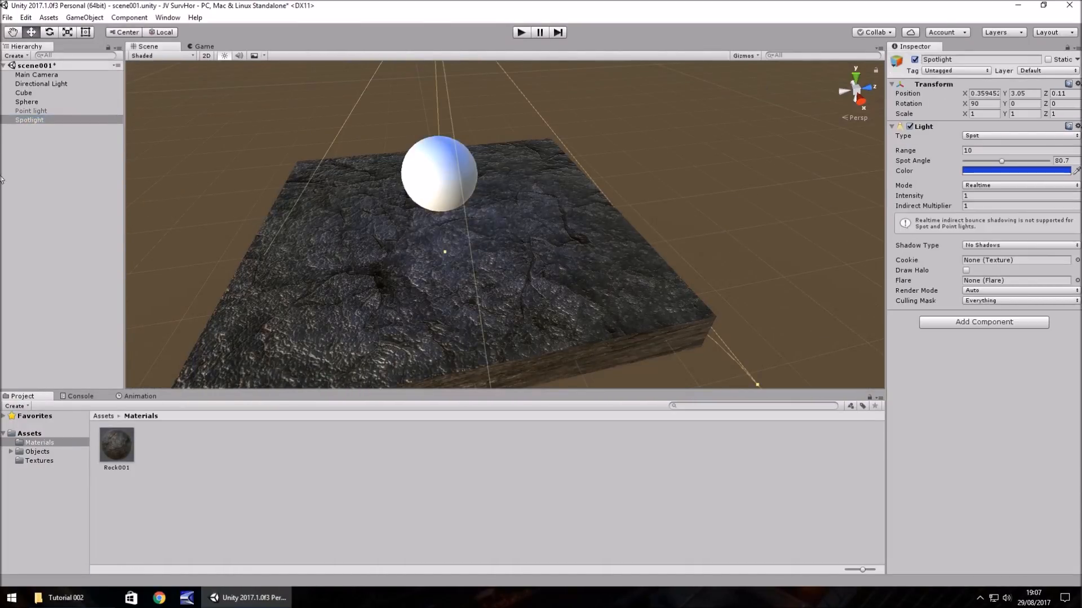
{"action": "left_click", "coordinate": [29, 111]}
{"action": "left_click", "coordinate": [914, 59]}
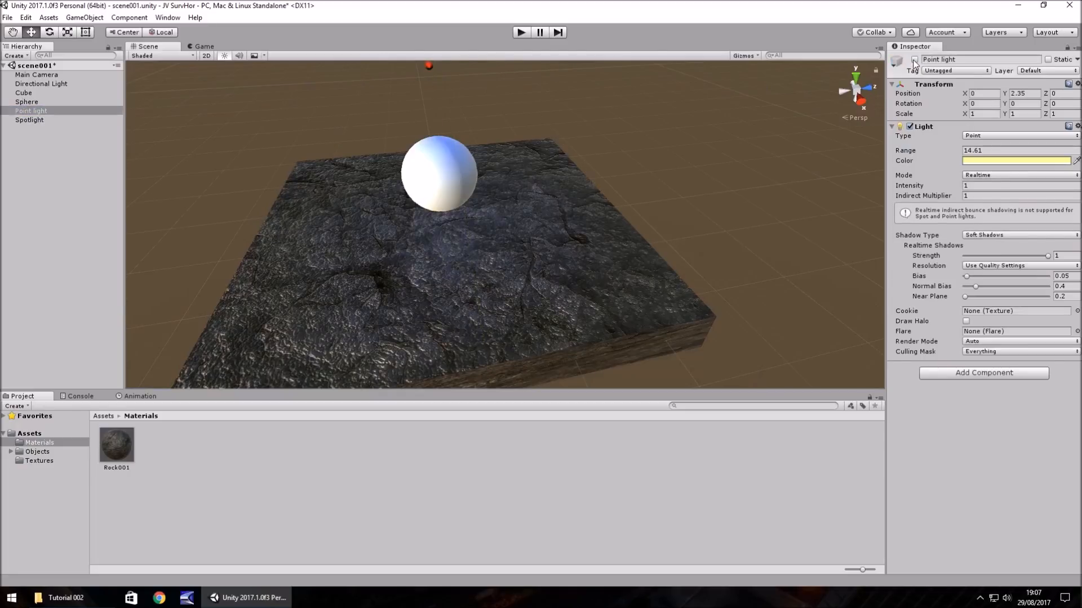
{"action": "left_click", "coordinate": [45, 86]}
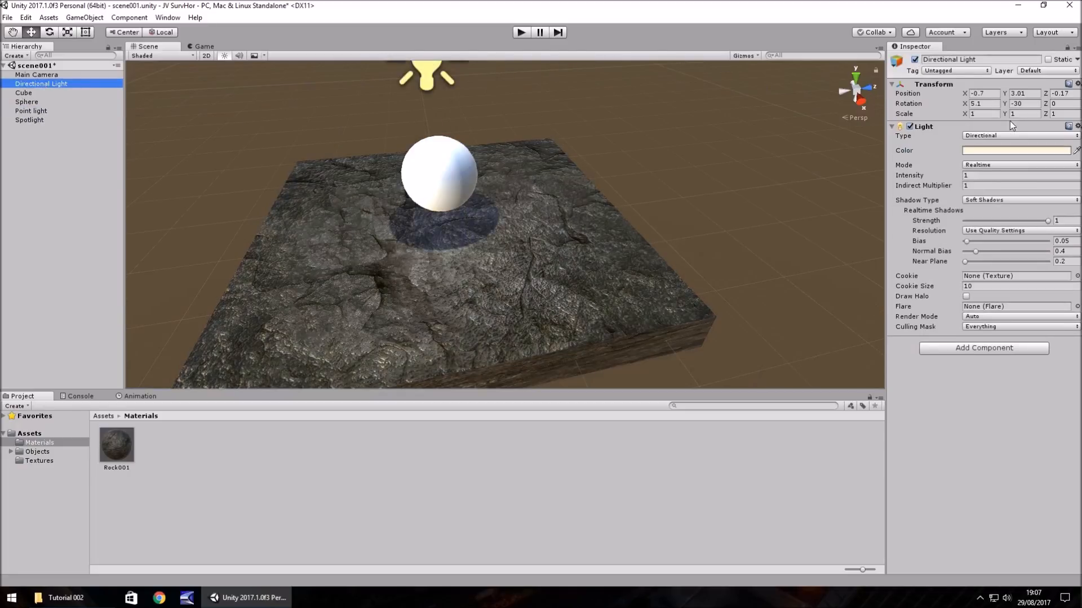
{"action": "left_click_drag", "start_coordinate": [964, 103], "coordinate": [688, 100]}
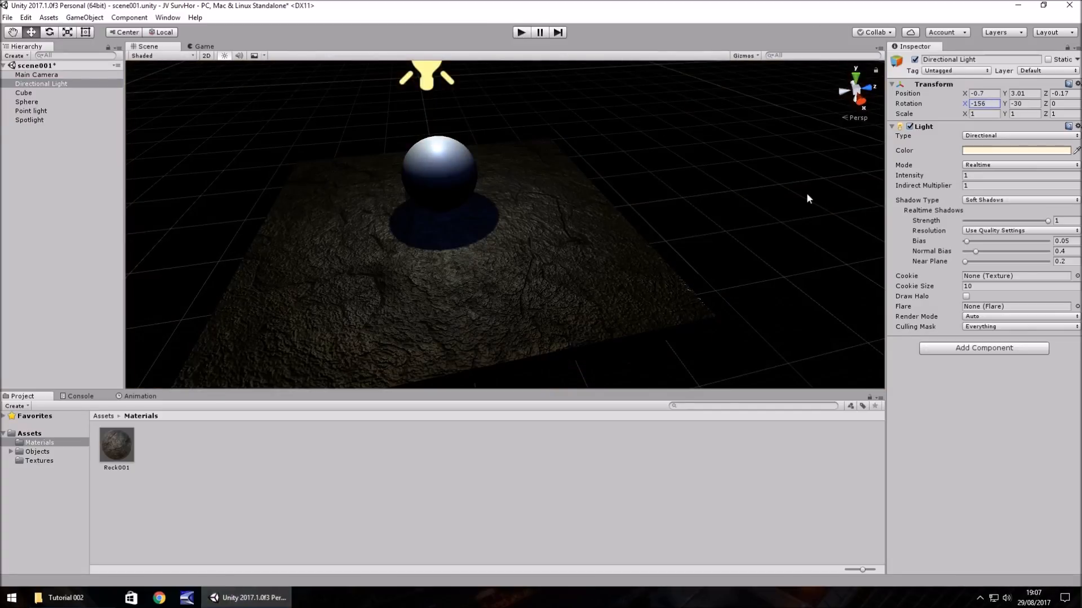
- Try the Rock001 material's Smoothness at 1 and 0, and settle on about 0.399
{"action": "left_click", "coordinate": [115, 449]}
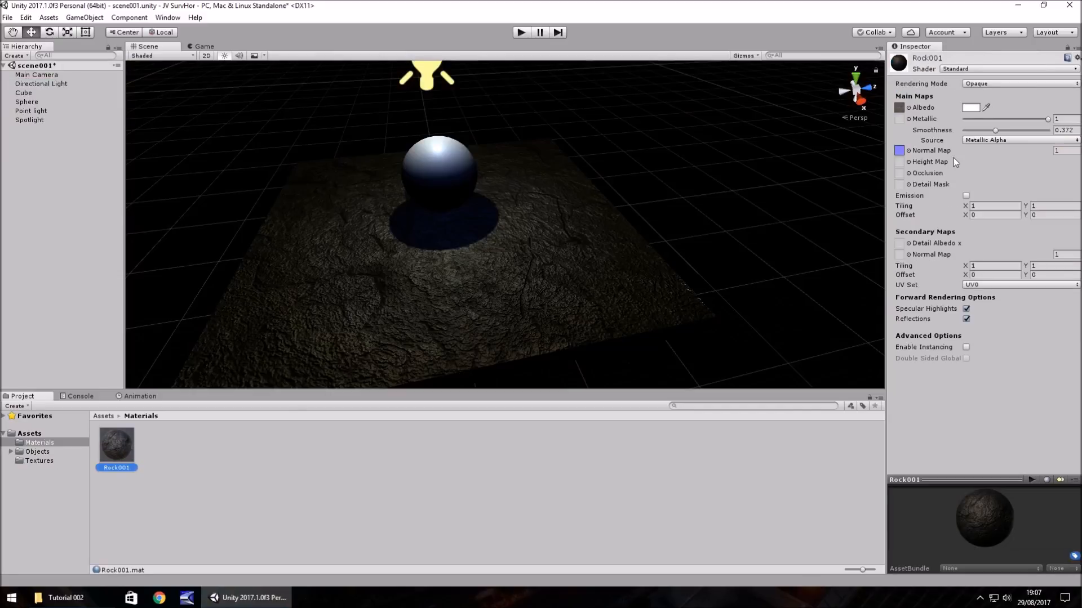
{"action": "left_click_drag", "start_coordinate": [996, 130], "coordinate": [1069, 135]}
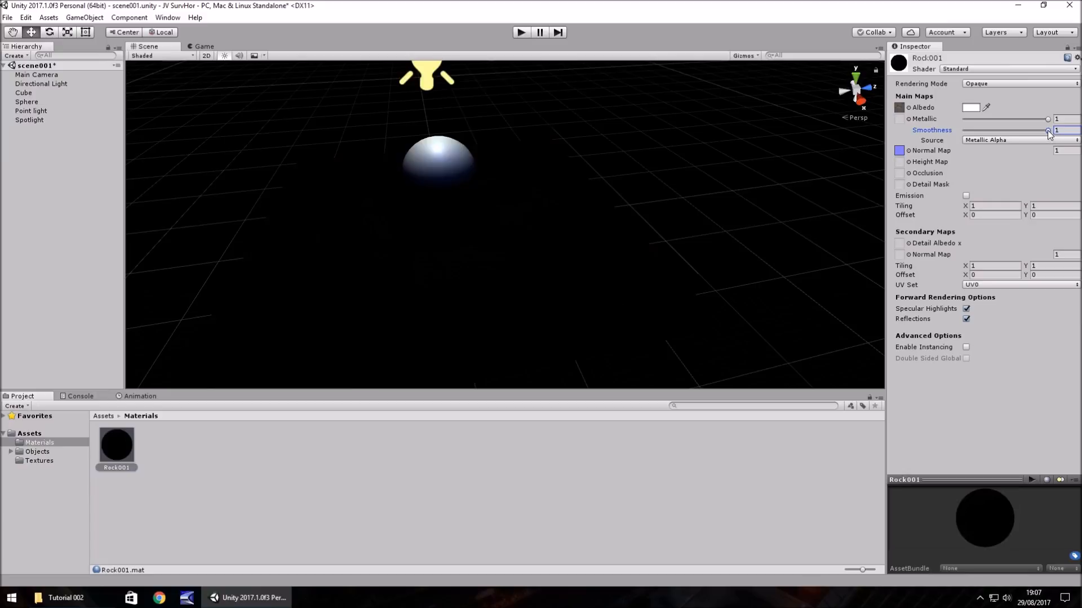
{"action": "left_click_drag", "start_coordinate": [1049, 133], "coordinate": [947, 140]}
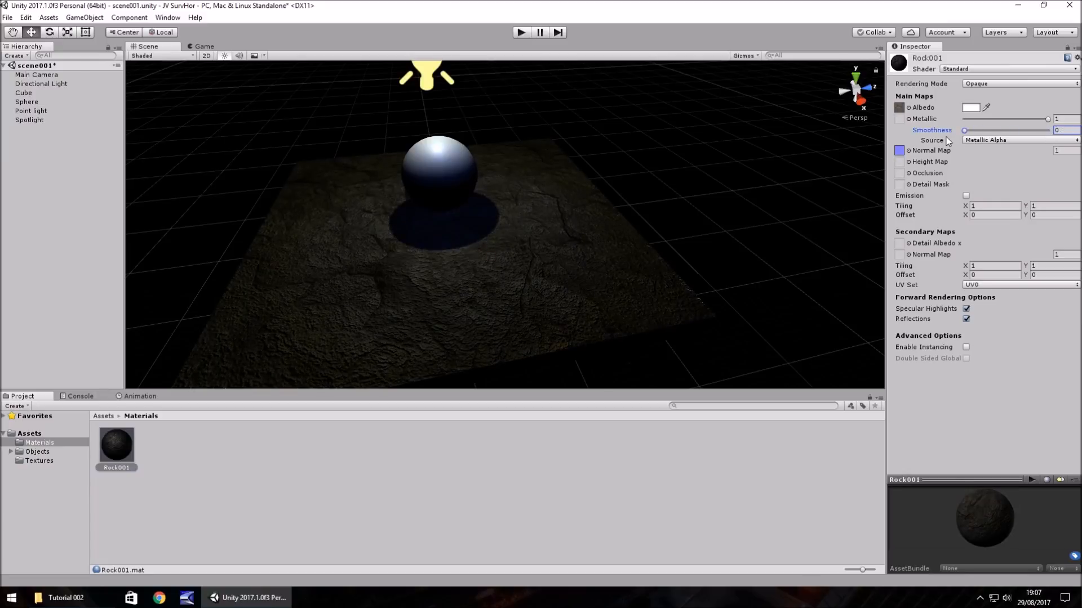
{"action": "left_click", "coordinate": [995, 139]}
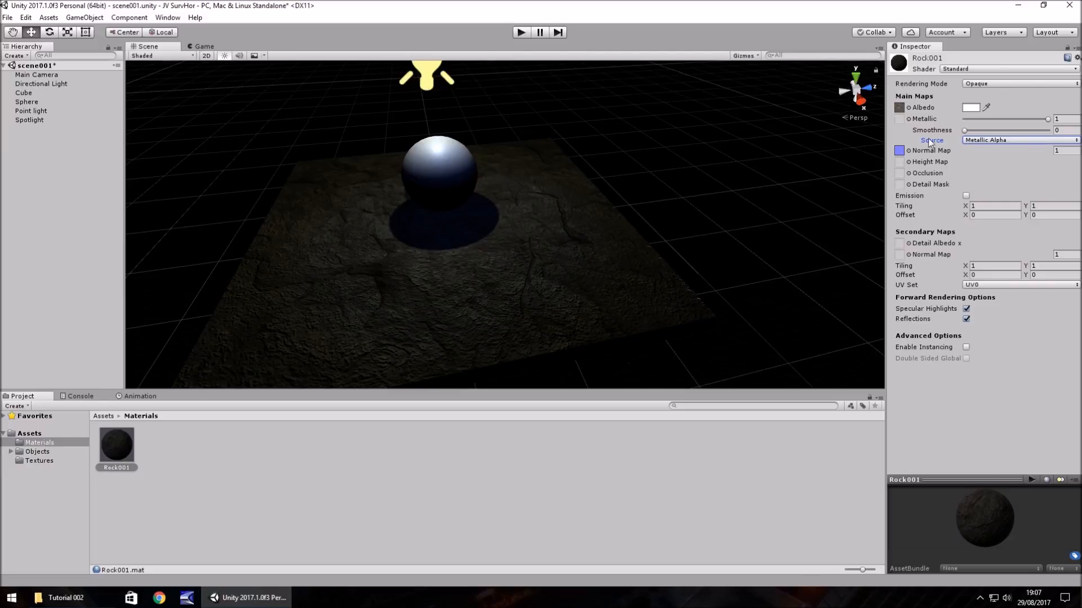
{"action": "left_click_drag", "start_coordinate": [965, 131], "coordinate": [997, 140]}
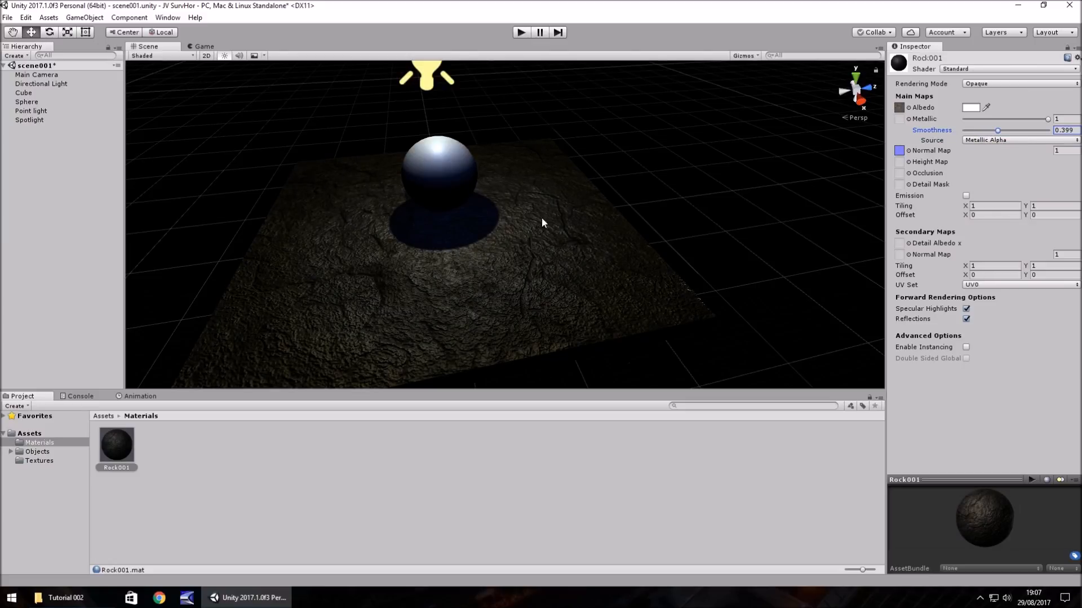
{"action": "middle_click_drag", "start_coordinate": [542, 217], "coordinate": [475, 281]}
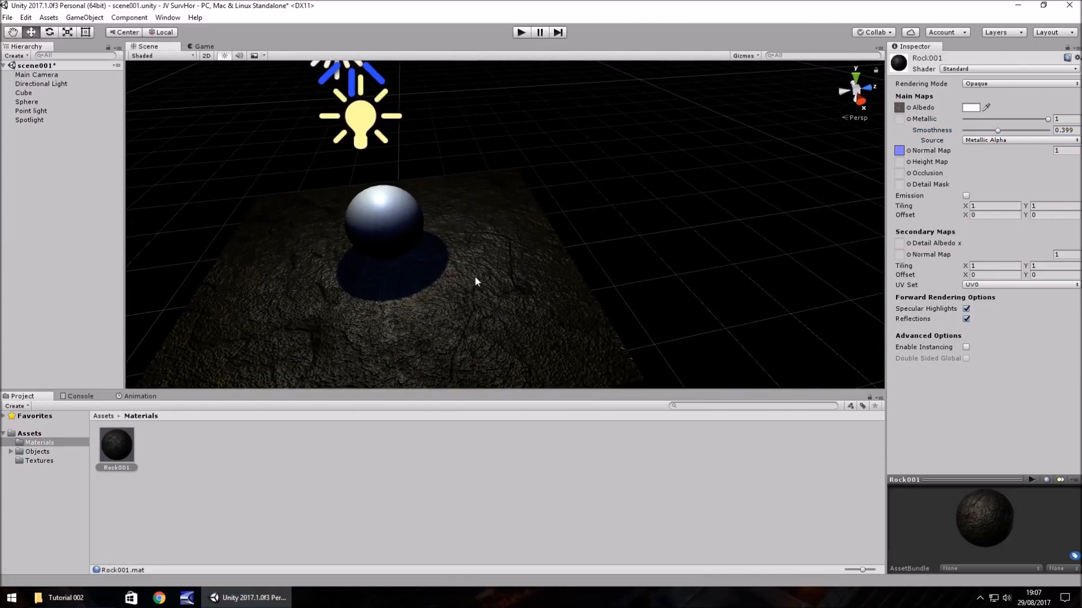
- Create a material named Wall001 in the Materials folder and assign the Wall001 brick texture as its Albedo
{"action": "right_click", "coordinate": [188, 454]}
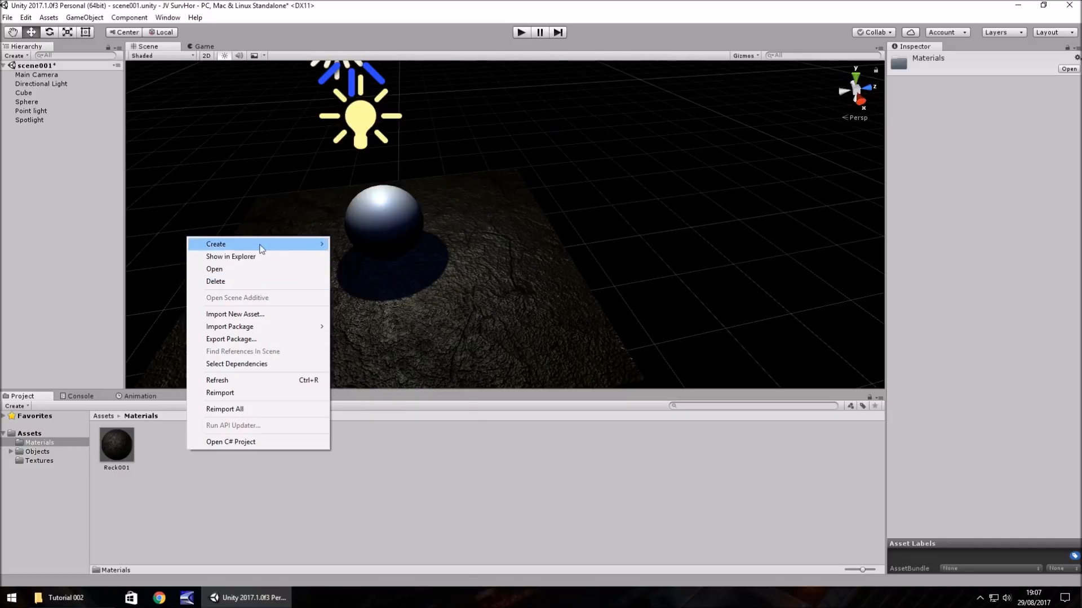
{"action": "mouse_move", "coordinate": [261, 249]}
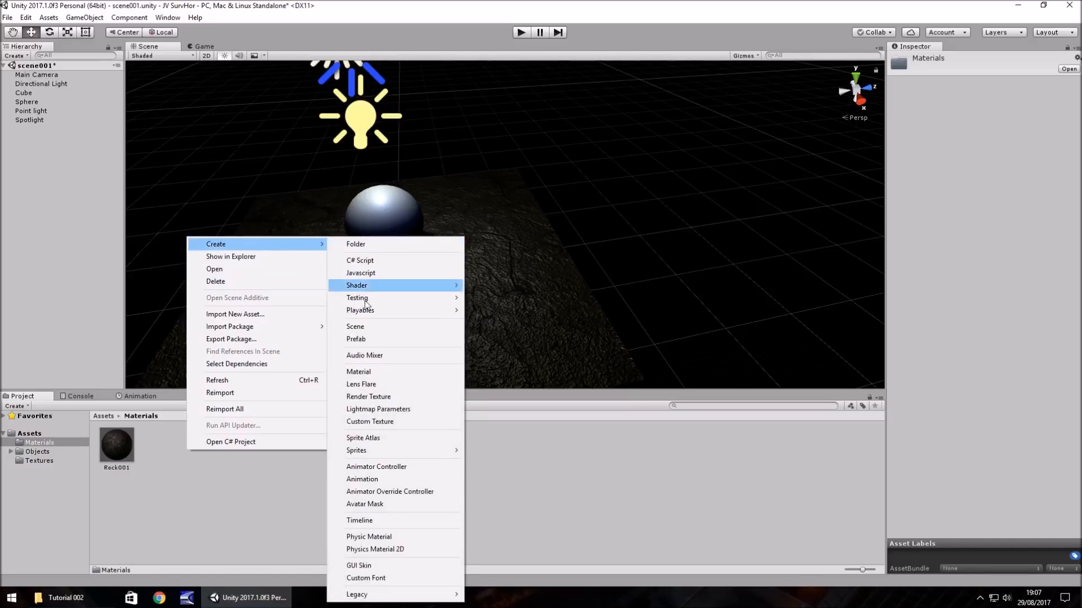
{"action": "left_click", "coordinate": [377, 370]}
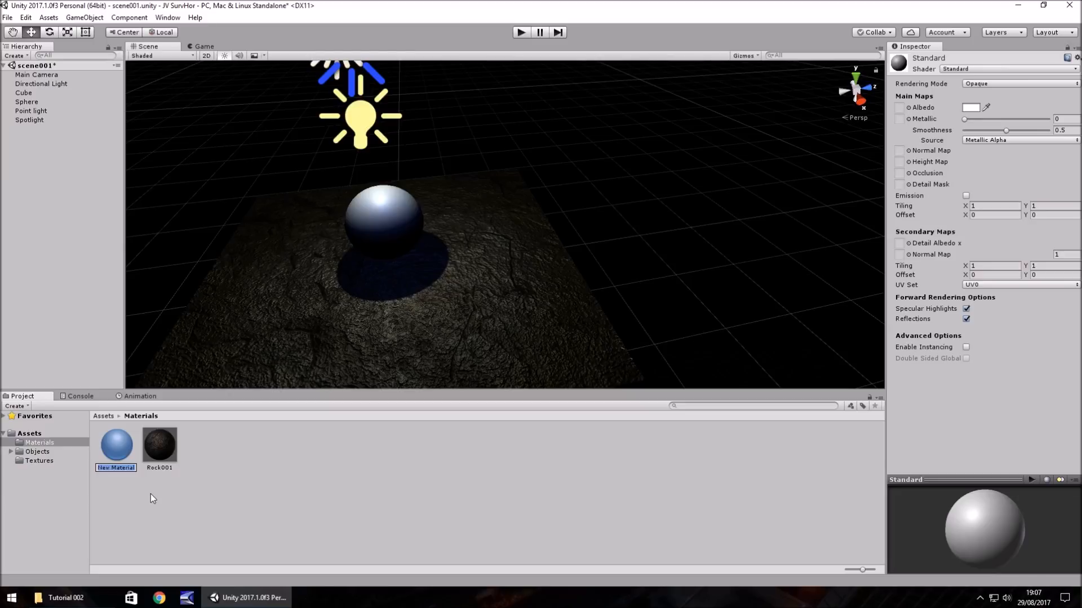
{"action": "type", "text": "Wall001"}
{"action": "key", "text": "Return"}
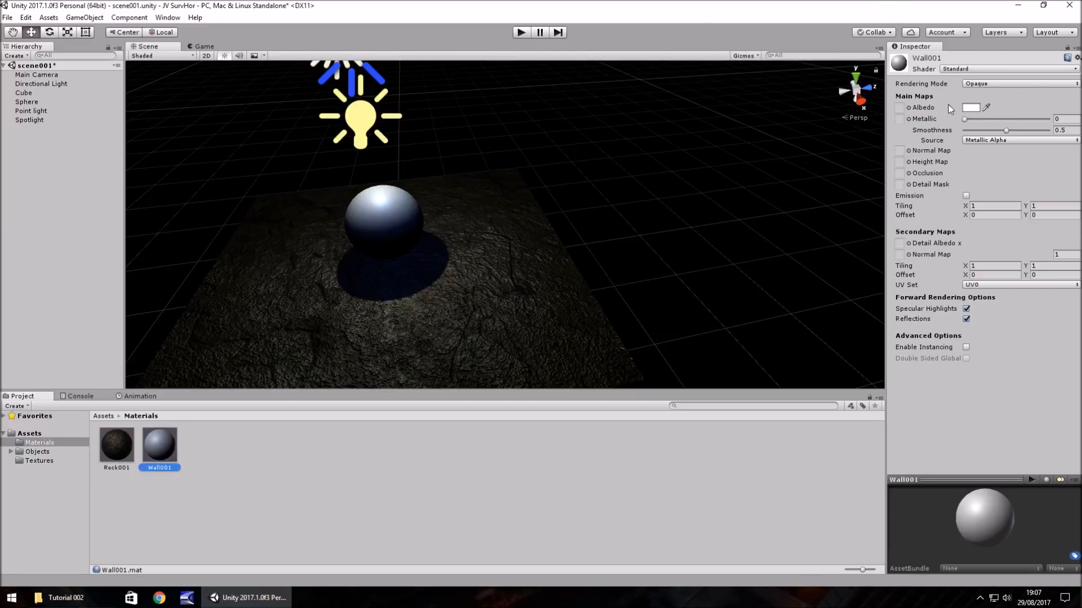
{"action": "left_click", "coordinate": [39, 460]}
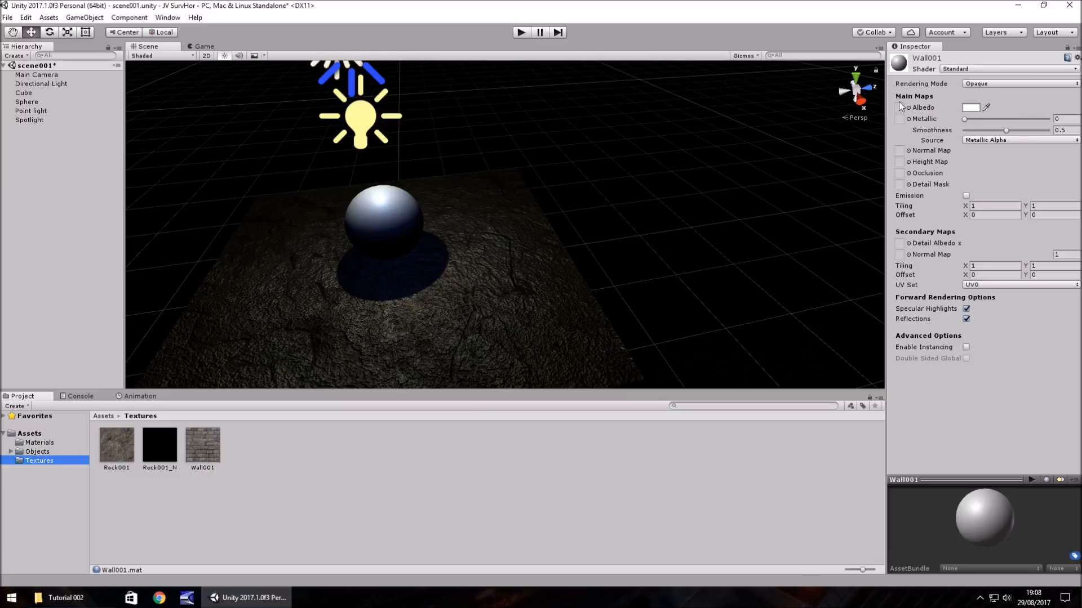
{"action": "left_click_drag", "start_coordinate": [203, 446], "coordinate": [904, 116]}
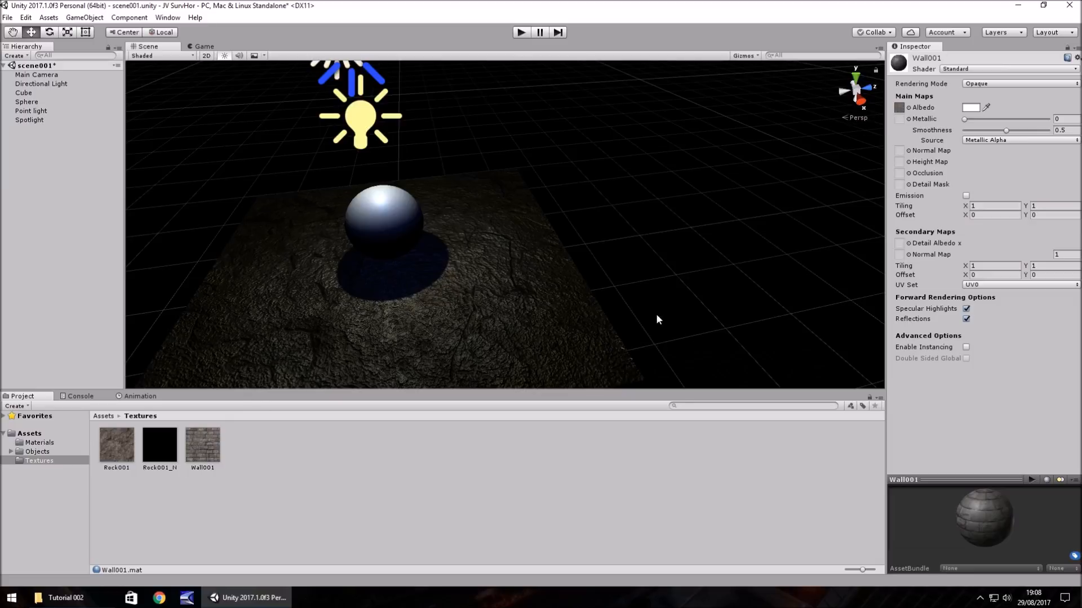
- Duplicate the Wall001 texture and rename the copy Wall001_N
{"action": "left_click", "coordinate": [202, 453]}
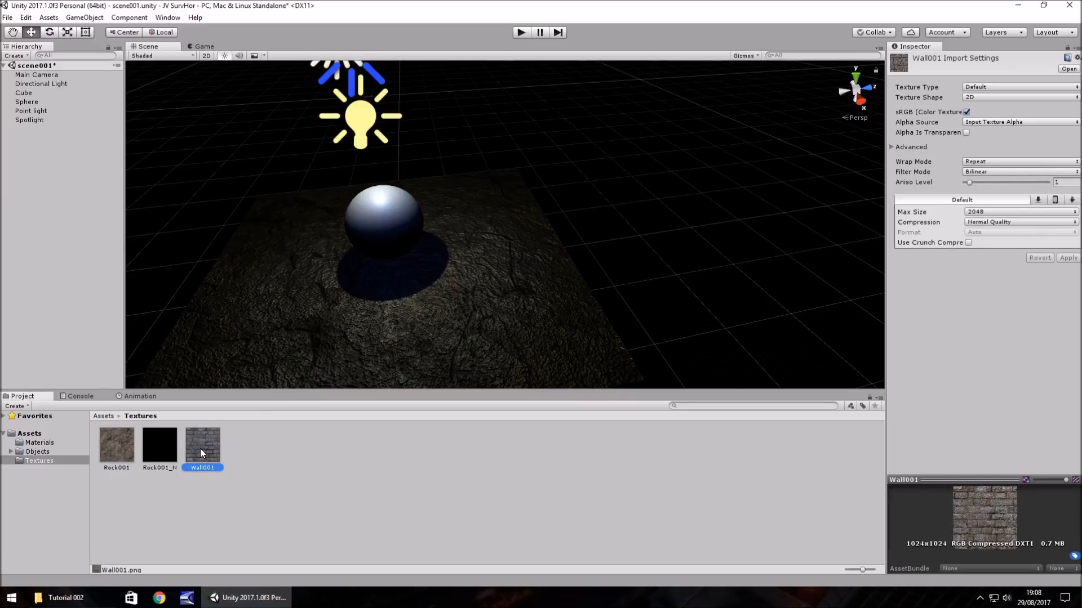
{"action": "key", "text": "ctrl+d"}
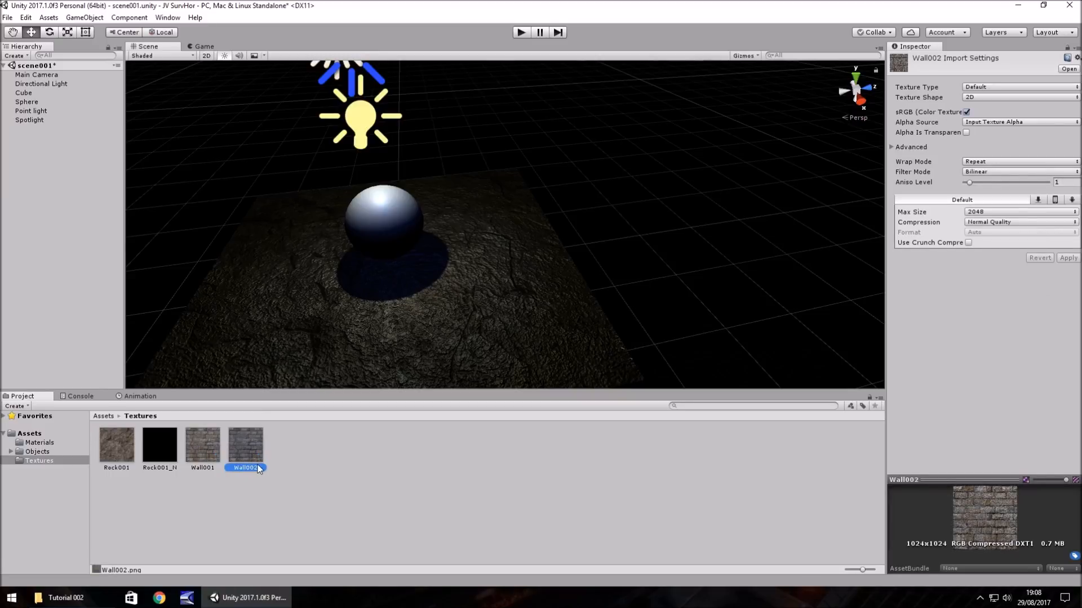
{"action": "left_click", "coordinate": [257, 469]}
{"action": "left_click_drag", "start_coordinate": [255, 470], "coordinate": [259, 470]}
{"action": "type", "text": "1_N"}
{"action": "key", "text": "Return"}
- Duplicate the rock floor cube and move the copy along Z to position 5, undoing a further unsnapped move
{"action": "scroll", "coordinate": [304, 276], "scroll_direction": "down", "scroll_amount": 3}
{"action": "middle_click_drag", "start_coordinate": [277, 289], "coordinate": [304, 303]}
{"action": "right_click_drag", "start_coordinate": [292, 314], "coordinate": [478, 261]}
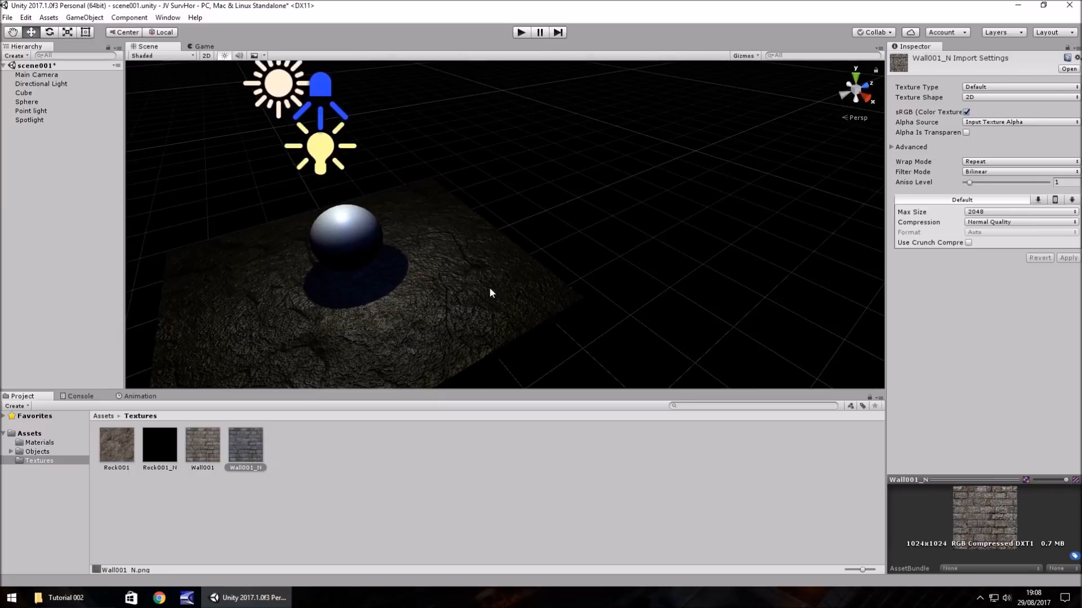
{"action": "left_click", "coordinate": [472, 289]}
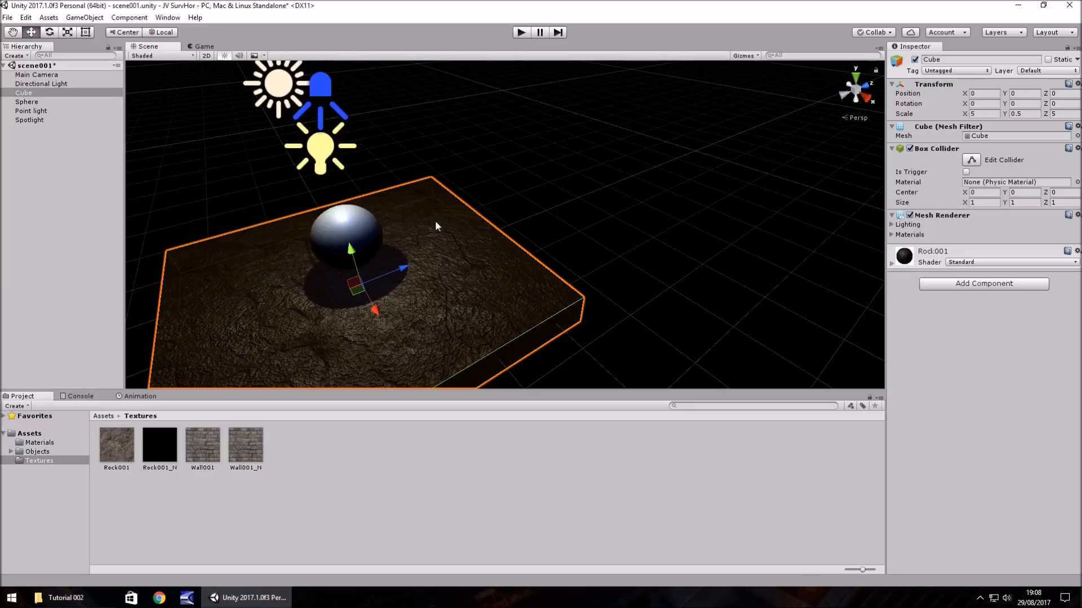
{"action": "key", "text": "ctrl+d"}
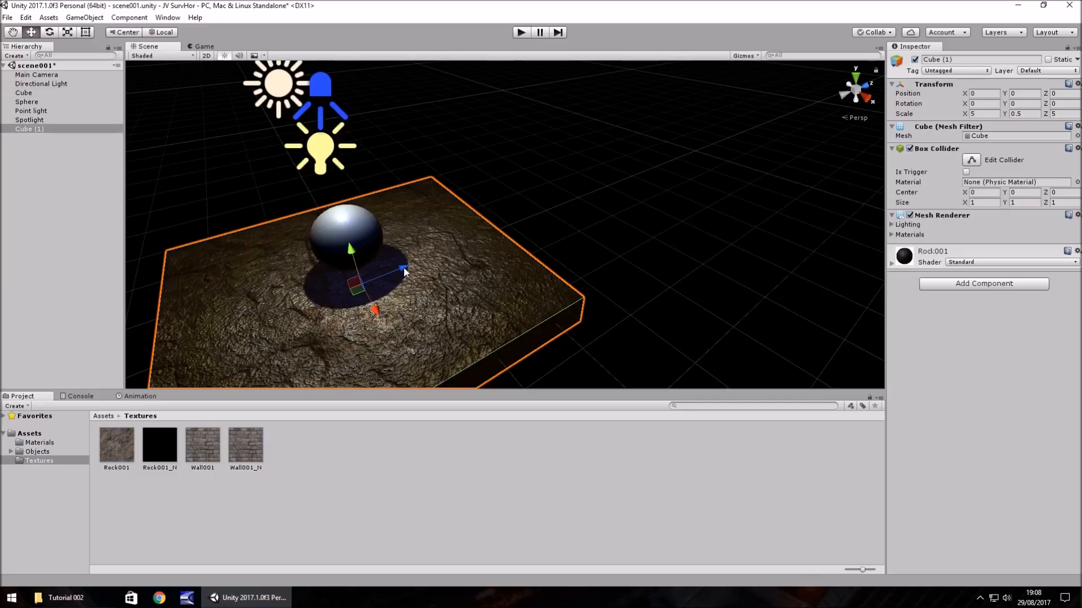
{"action": "left_click_drag", "start_coordinate": [401, 268], "coordinate": [702, 180]}
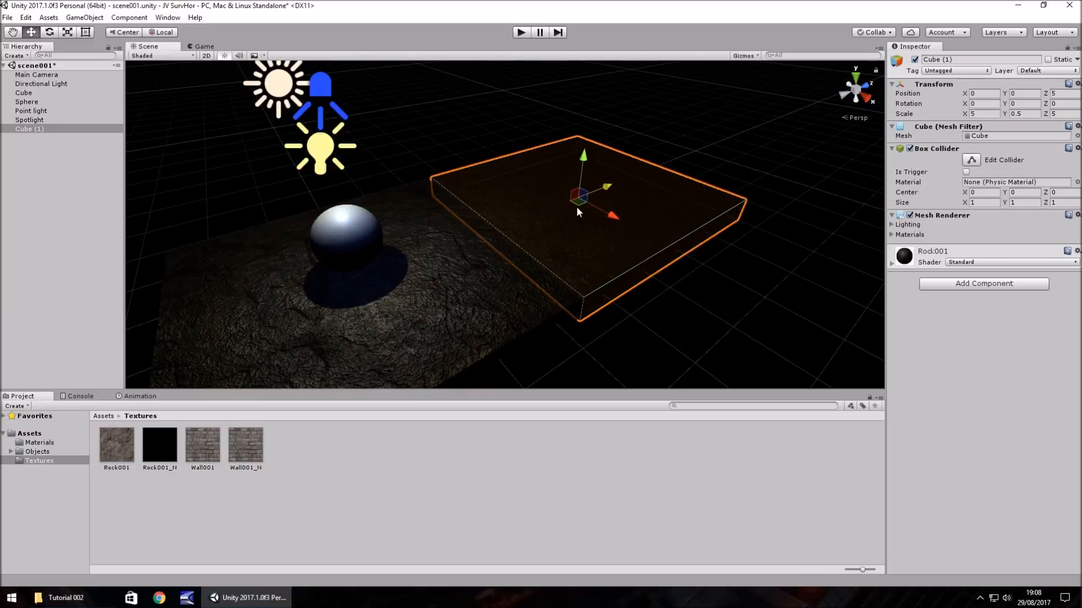
{"action": "mouse_move", "coordinate": [610, 188]}
{"action": "left_mouse_down"}
{"action": "mouse_move", "coordinate": [617, 192]}
{"action": "mouse_move", "coordinate": [587, 202]}
{"action": "mouse_move", "coordinate": [627, 189]}
{"action": "left_mouse_up"}
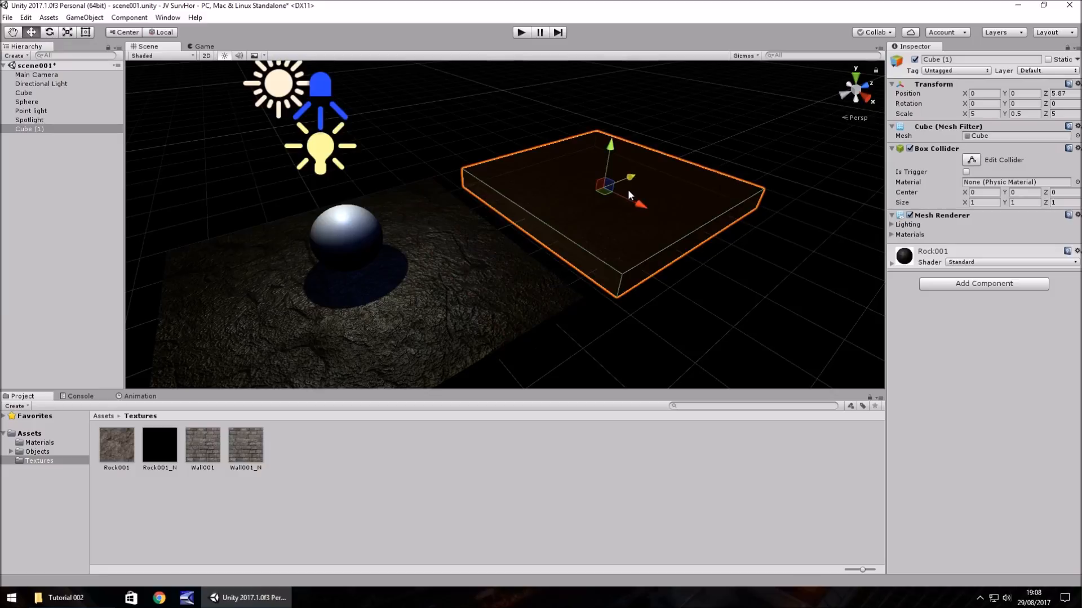
{"action": "key", "text": "ctrl+z"}
- Review the move, scale and rotation increments in the Snap settings
{"action": "left_click", "coordinate": [27, 18]}
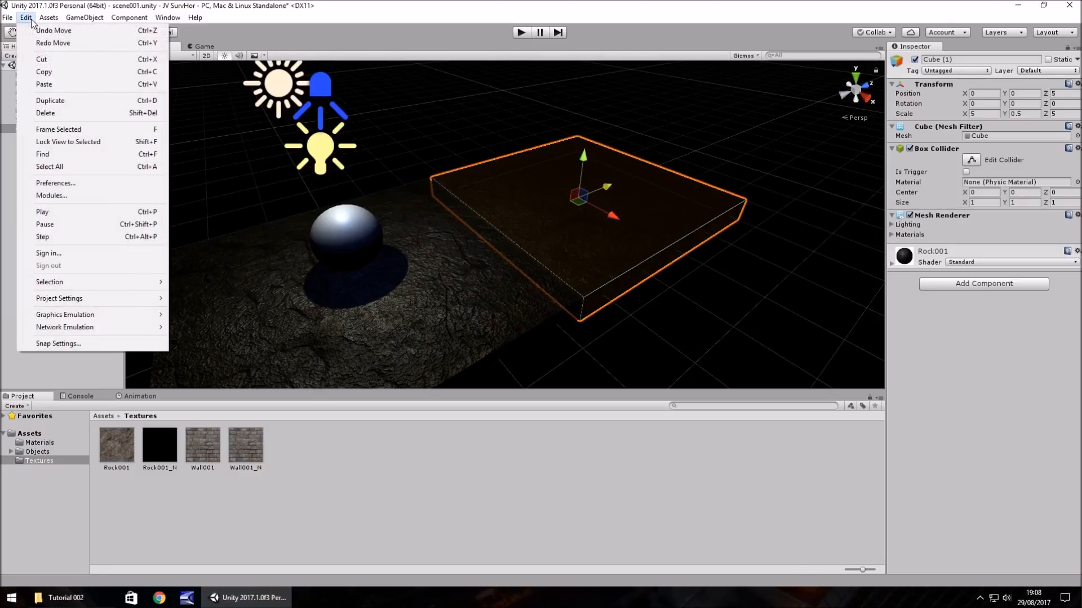
{"action": "left_click", "coordinate": [51, 344]}
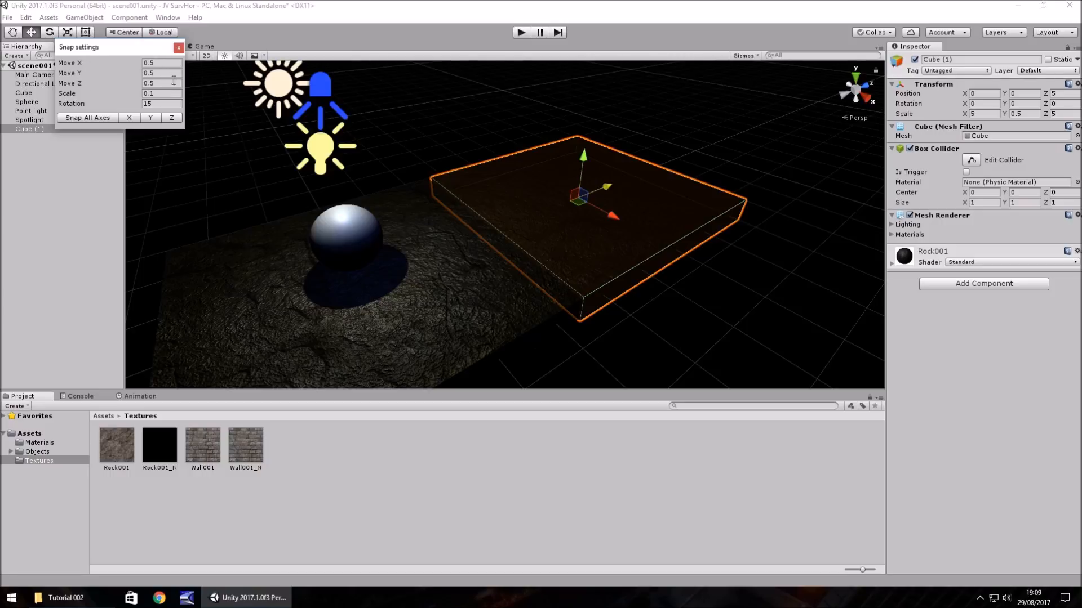
{"action": "left_click", "coordinate": [178, 48]}
- Set the Wall001_N texture's type to Normal map and enable Create from Grayscale
{"action": "right_click_drag", "start_coordinate": [736, 269], "coordinate": [630, 259]}
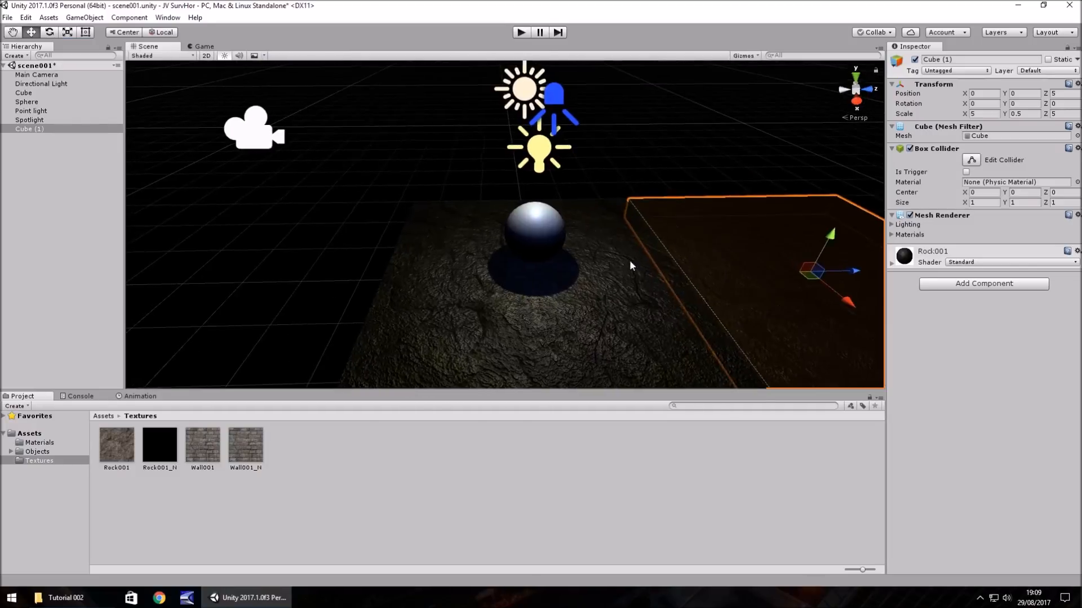
{"action": "key", "text": "Right"}
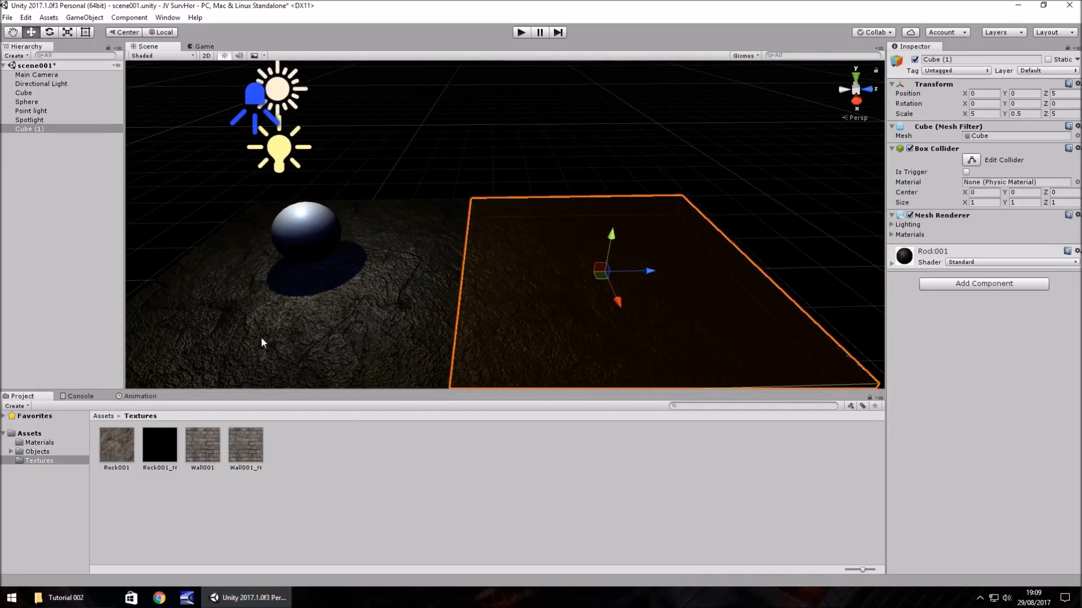
{"action": "left_click", "coordinate": [246, 445]}
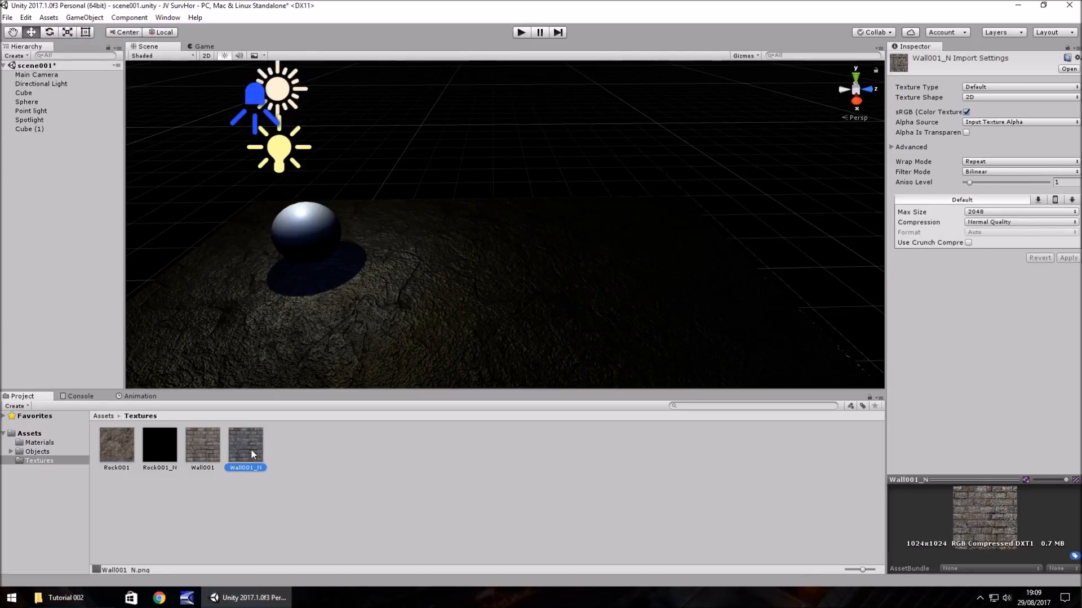
{"action": "left_click", "coordinate": [995, 88]}
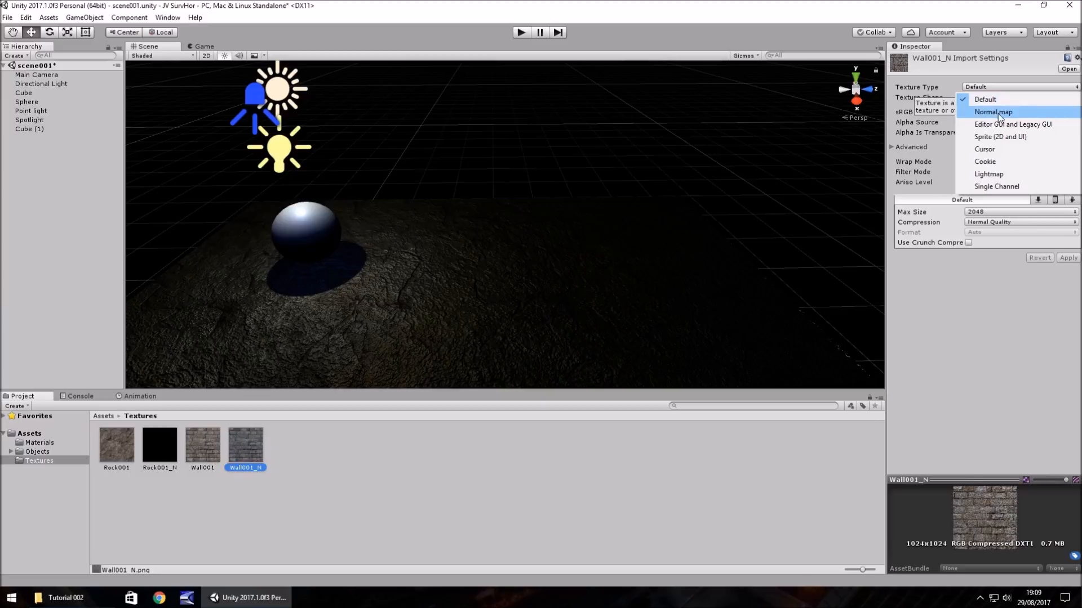
{"action": "left_click", "coordinate": [998, 114]}
{"action": "left_click", "coordinate": [966, 112]}
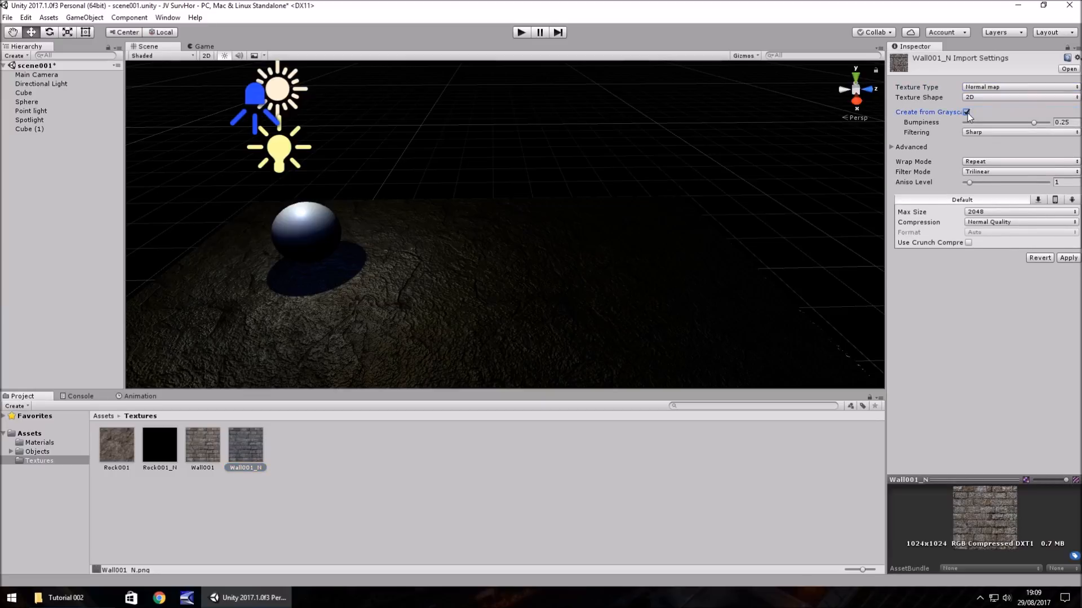
- Set the Wall001_N normal map's Bumpiness to 0.068 and apply the import settings
{"action": "left_click", "coordinate": [1064, 121]}
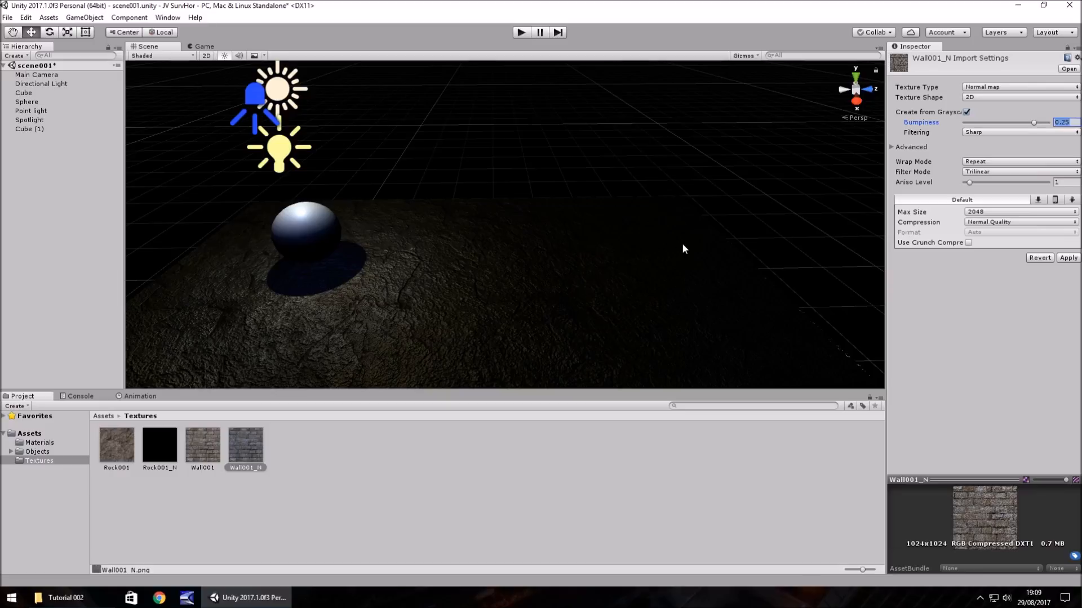
{"action": "type", "text": "0.68"}
{"action": "key", "text": "BackSpace"}
{"action": "type", "text": "068"}
{"action": "left_click", "coordinate": [1067, 257]}
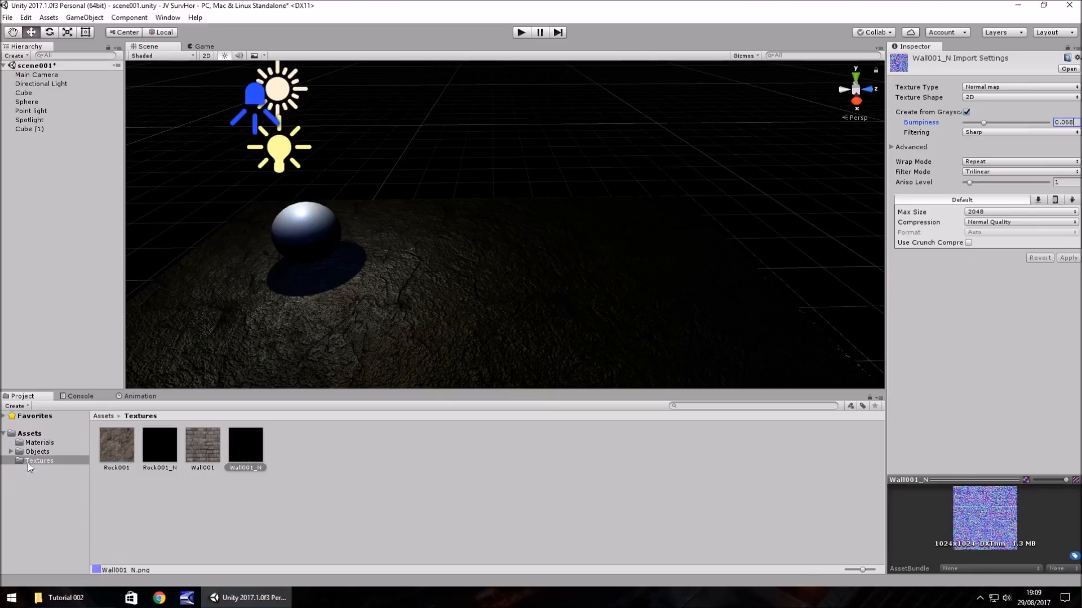
- Assign Wall001_N as the Wall001 material's Normal Map and apply the material to the duplicated cube
{"action": "left_click", "coordinate": [41, 443]}
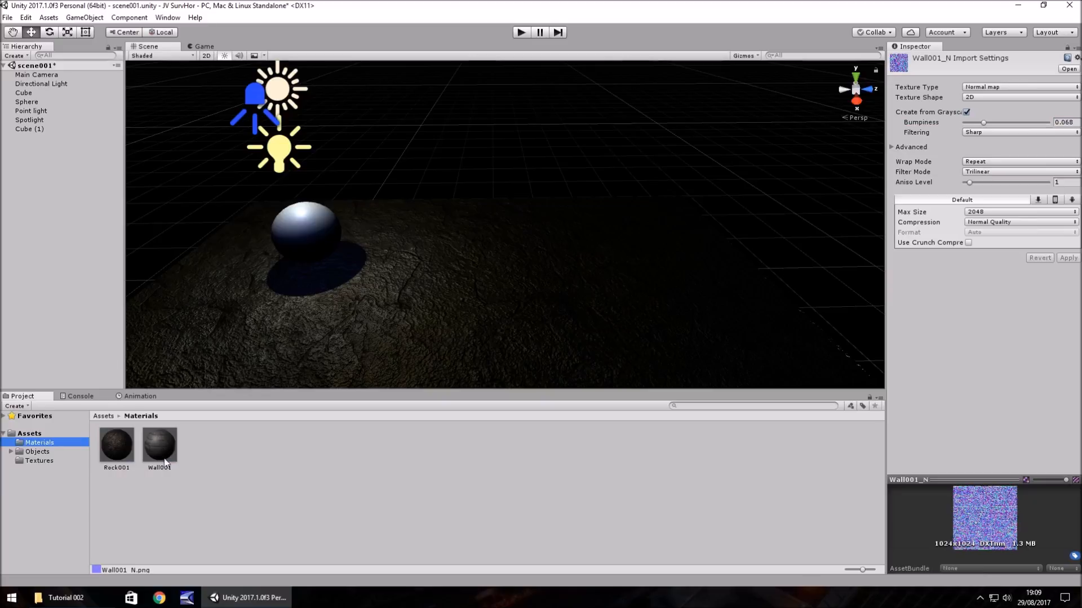
{"action": "left_click", "coordinate": [161, 442]}
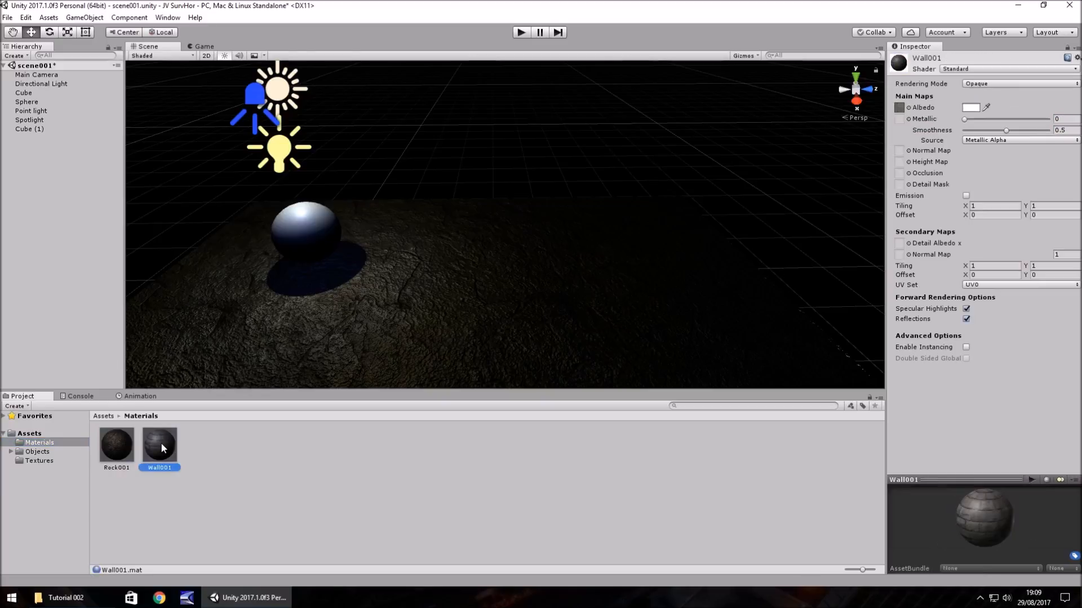
{"action": "left_click", "coordinate": [35, 461]}
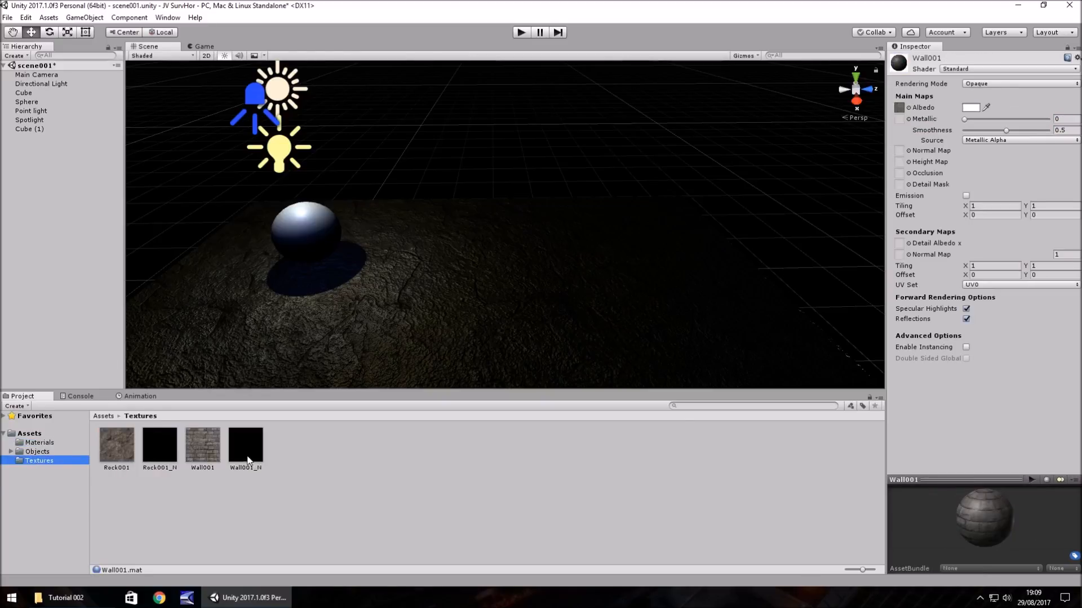
{"action": "left_click_drag", "start_coordinate": [247, 451], "coordinate": [900, 152]}
{"action": "left_click", "coordinate": [40, 443]}
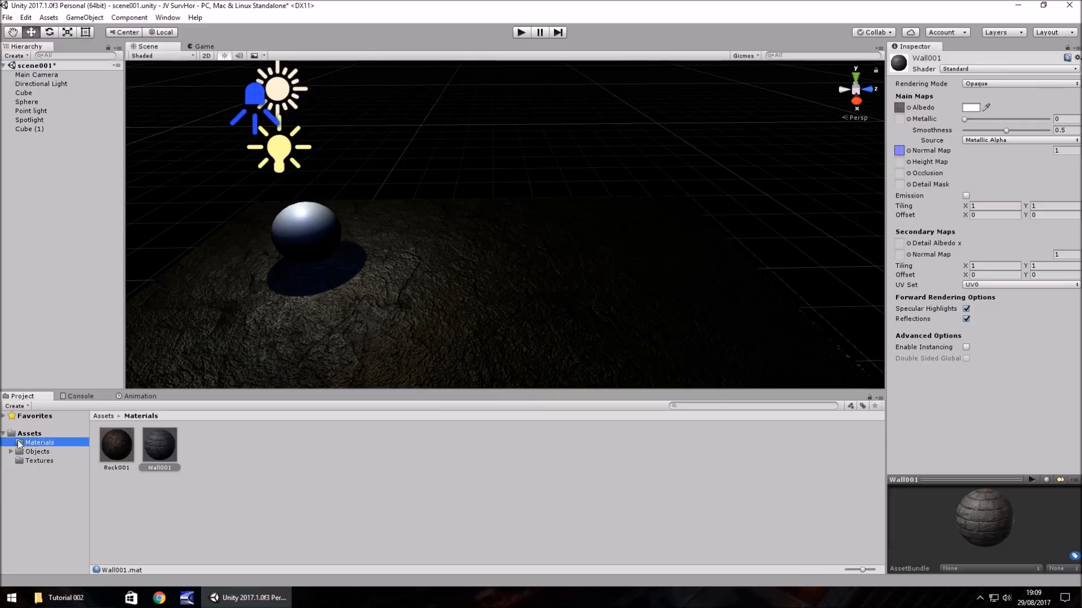
{"action": "left_click_drag", "start_coordinate": [160, 449], "coordinate": [587, 288]}
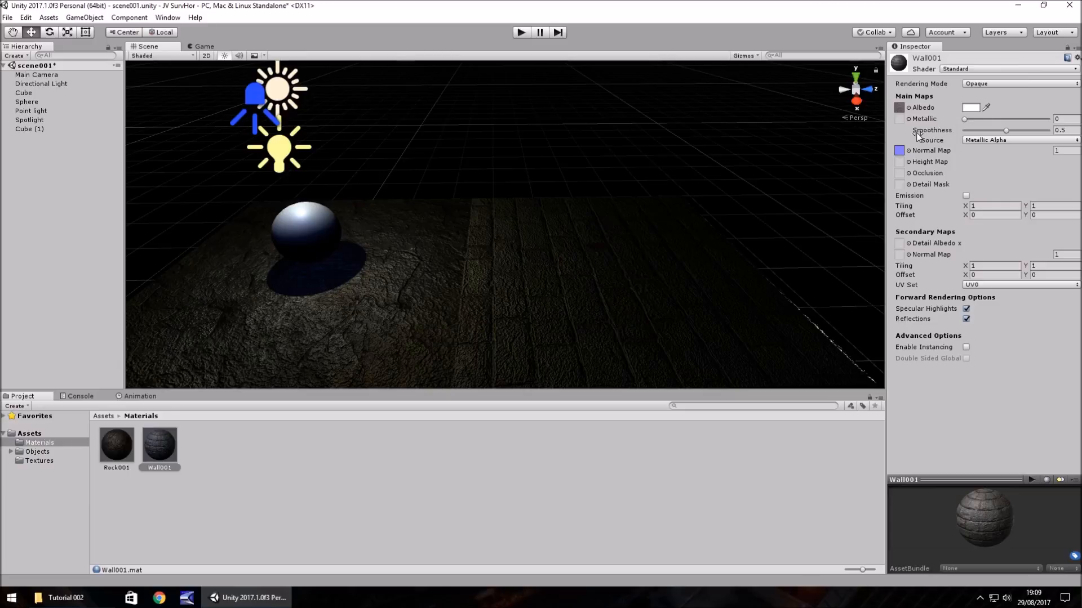
- Stand the duplicated cube upright as a wall, trying an X rotation of 90 and settling on -90
{"action": "left_click", "coordinate": [601, 248]}
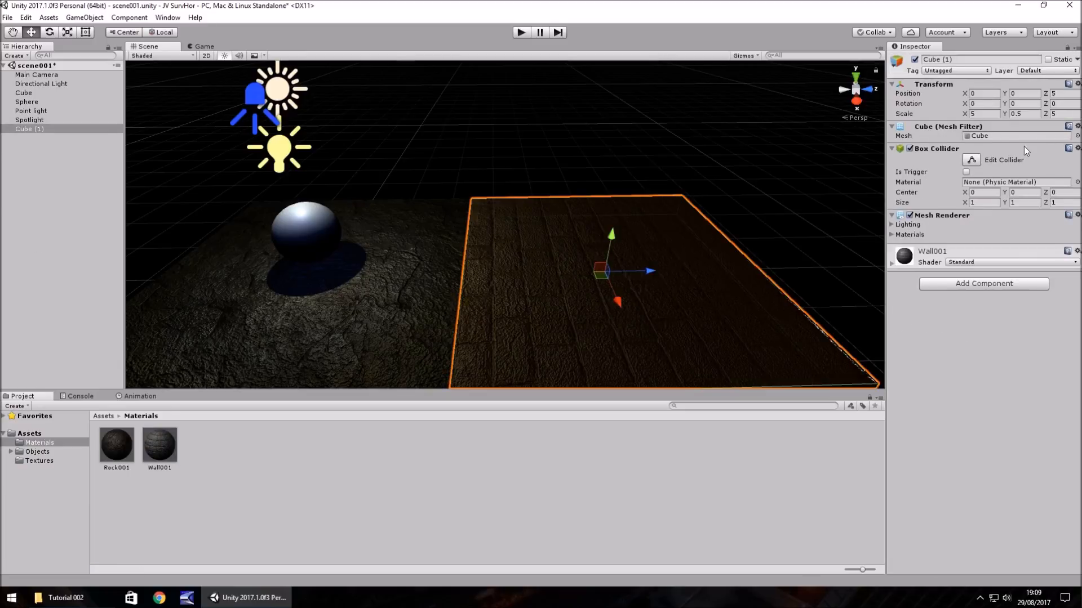
{"action": "left_click", "coordinate": [989, 105]}
{"action": "type", "text": "90"}
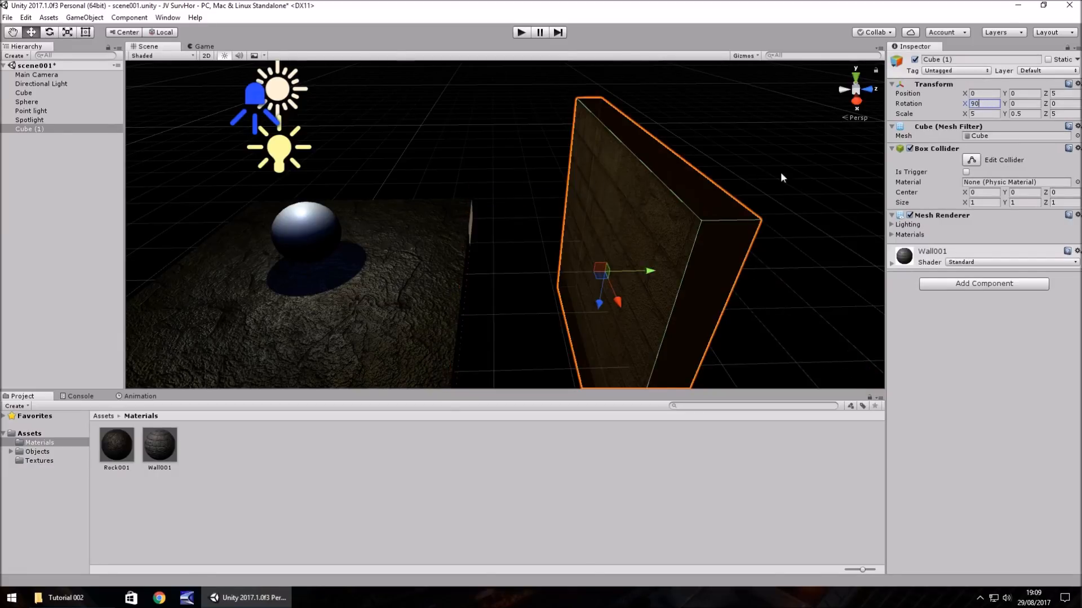
{"action": "key", "text": "Return"}
{"action": "type", "text": "-90"}
- Move the brick wall cube to Z 2.5 and raise it to Y 3 at the edge of the rock floor
{"action": "right_click_drag", "start_coordinate": [540, 234], "coordinate": [638, 249]}
{"action": "middle_click_drag", "start_coordinate": [556, 259], "coordinate": [640, 255]}
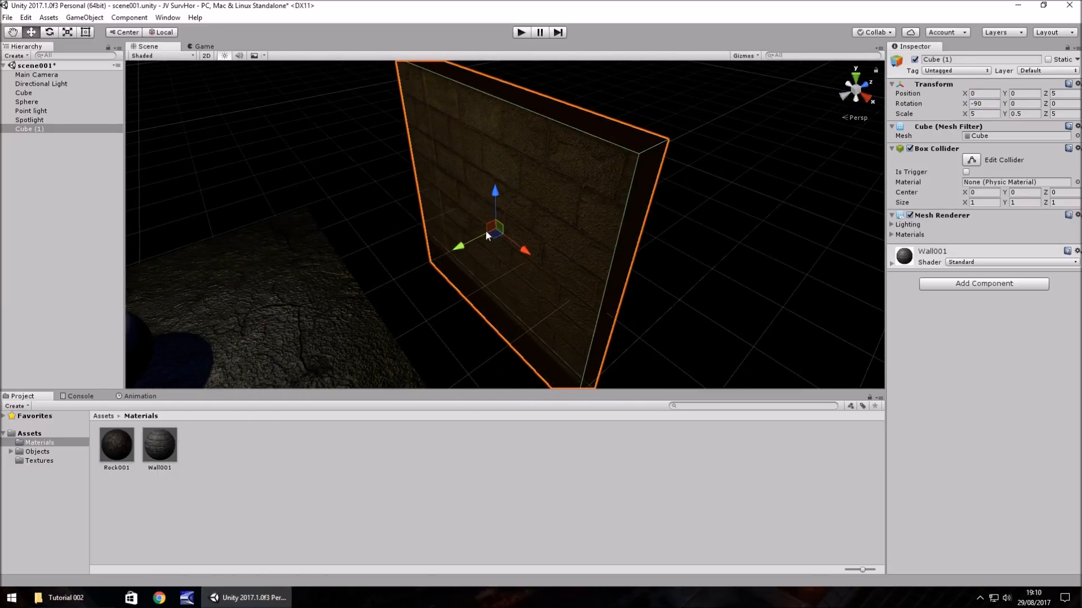
{"action": "left_click_drag", "start_coordinate": [458, 251], "coordinate": [357, 285]}
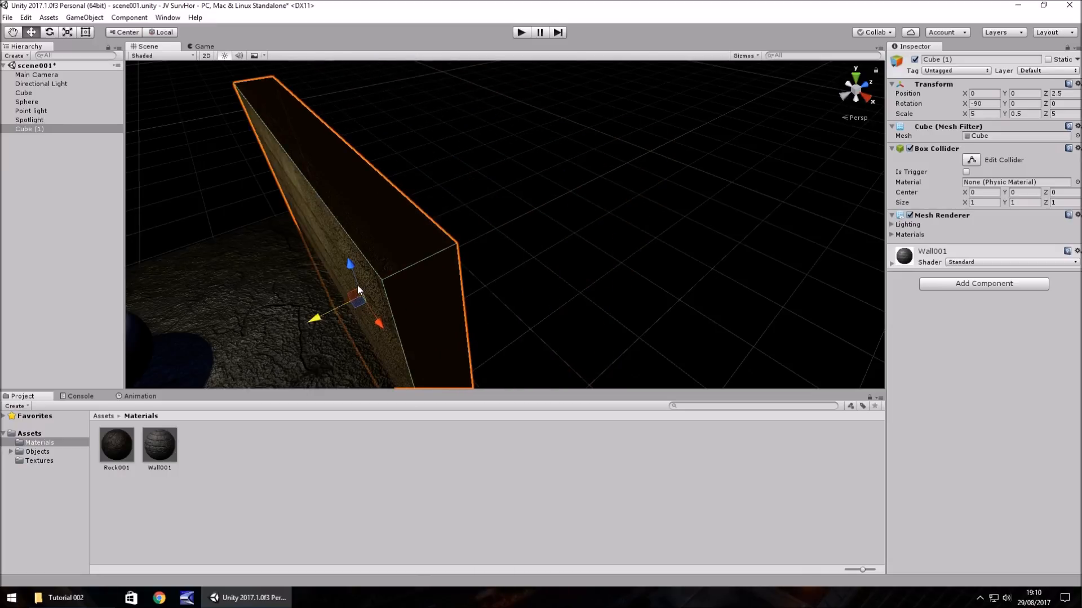
{"action": "middle_click_drag", "start_coordinate": [583, 286], "coordinate": [531, 128]}
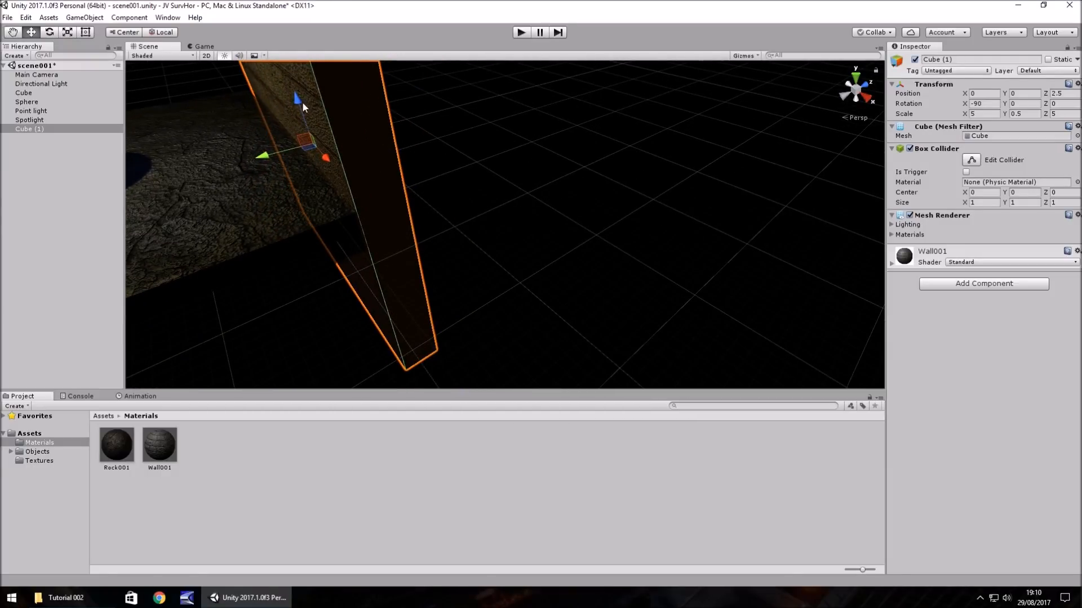
{"action": "left_click_drag", "start_coordinate": [302, 101], "coordinate": [271, 23]}
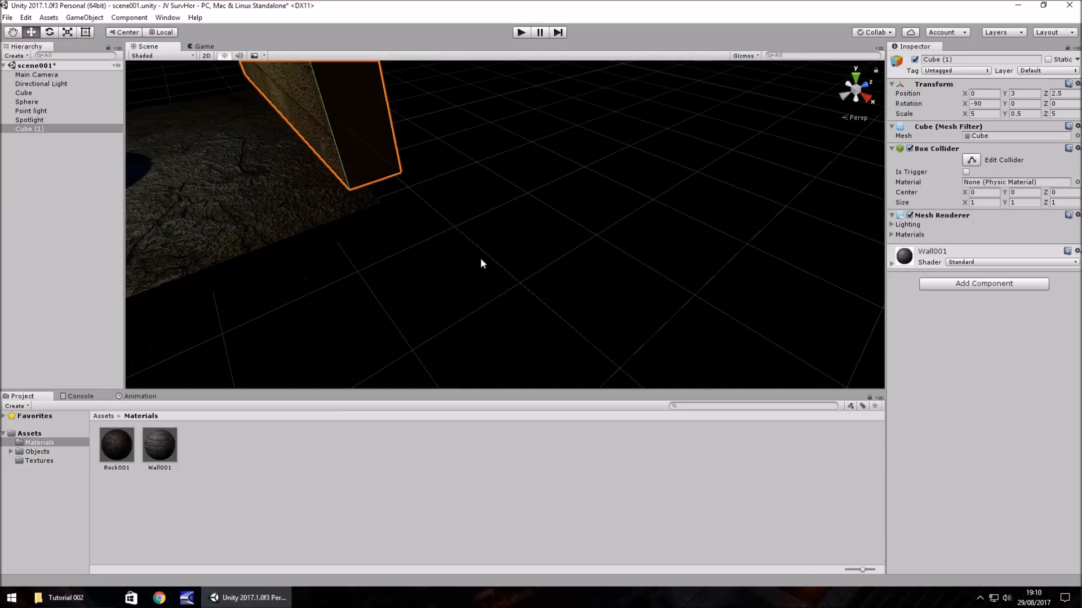
- Shrink the rock floor cube by setting its X and Z scale to 4
{"action": "left_click_drag", "start_coordinate": [482, 263], "coordinate": [382, 202], "text": "alt"}
{"action": "key", "text": "Left"}
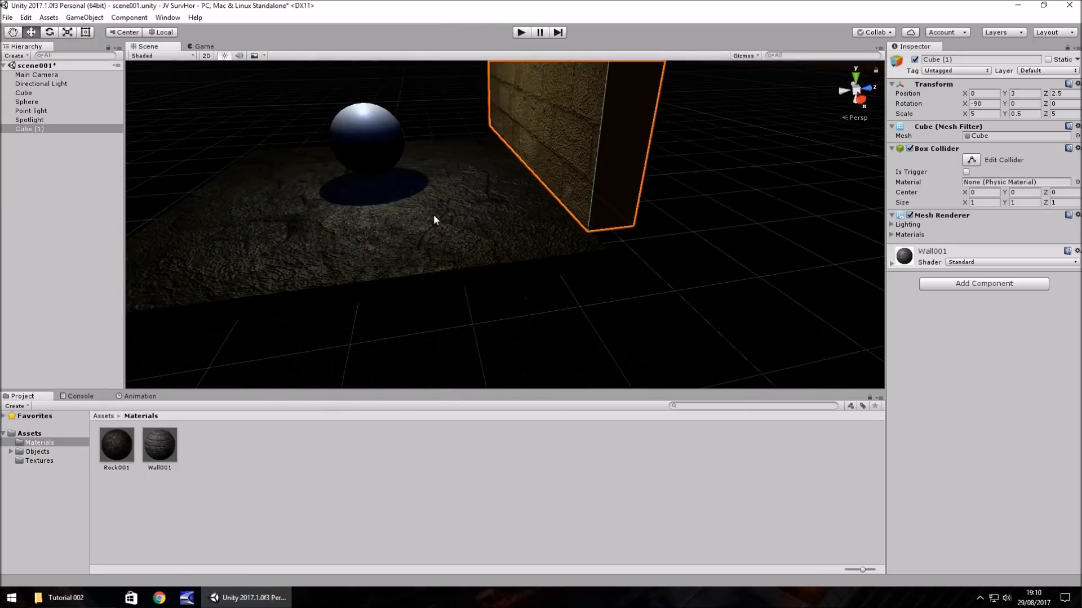
{"action": "left_click", "coordinate": [434, 215]}
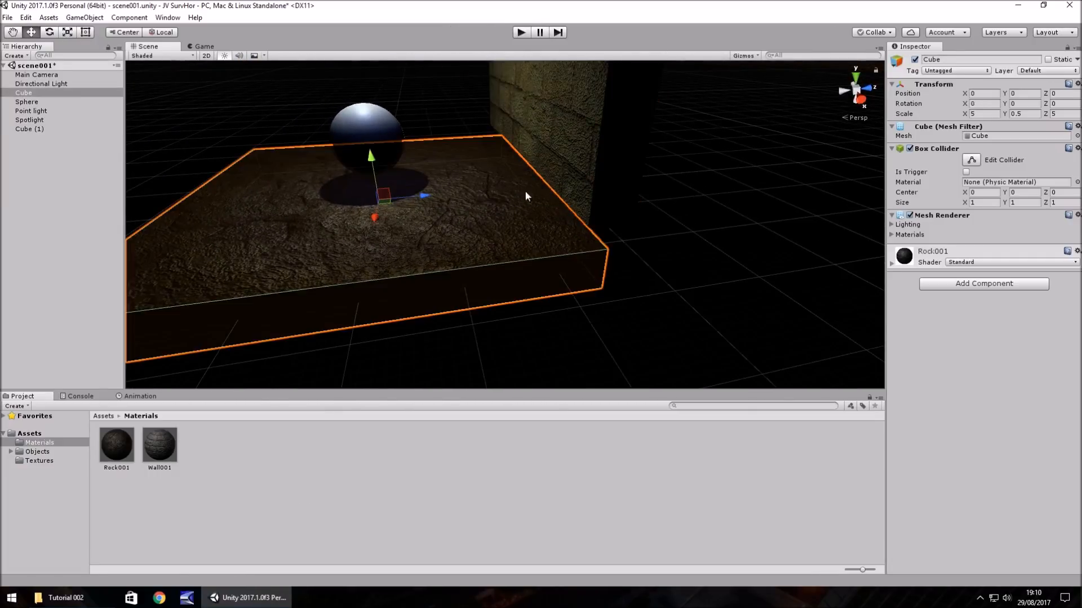
{"action": "left_click", "coordinate": [985, 114]}
{"action": "type", "text": "4"}
{"action": "left_click", "coordinate": [1059, 114]}
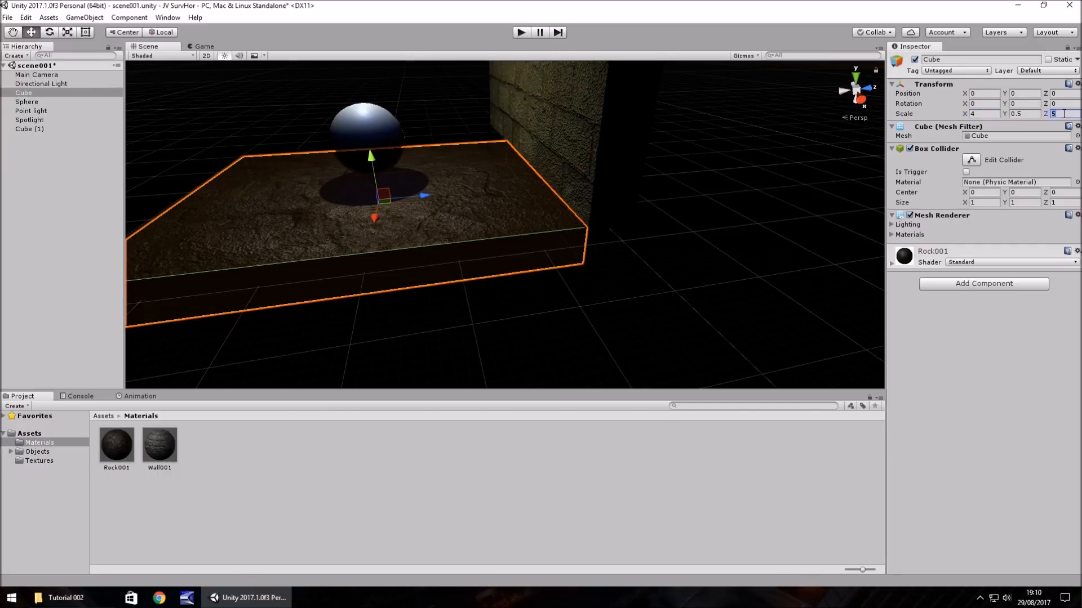
{"action": "type", "text": "4"}
- Set the brick wall cube's X and Z scale to 4, matching the floor
{"action": "left_click", "coordinate": [581, 118]}
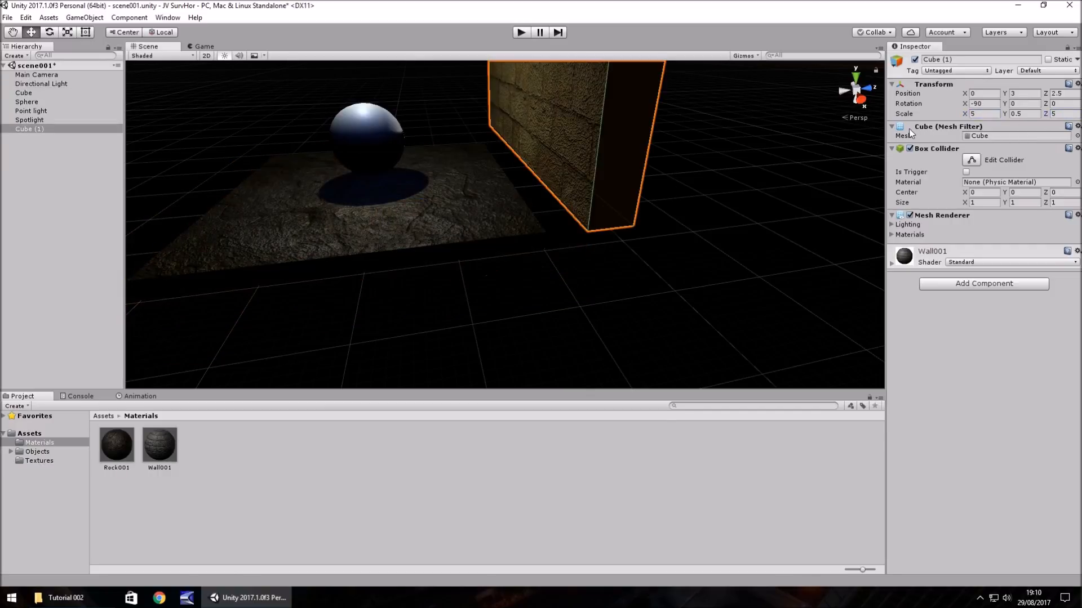
{"action": "left_click", "coordinate": [981, 112]}
{"action": "type", "text": "4"}
{"action": "left_click", "coordinate": [1057, 114]}
{"action": "type", "text": "4"}
- Lower the brick wall cube to Y 2 and move it toward the floor to Z 2
{"action": "right_click_drag", "start_coordinate": [580, 227], "coordinate": [640, 190]}
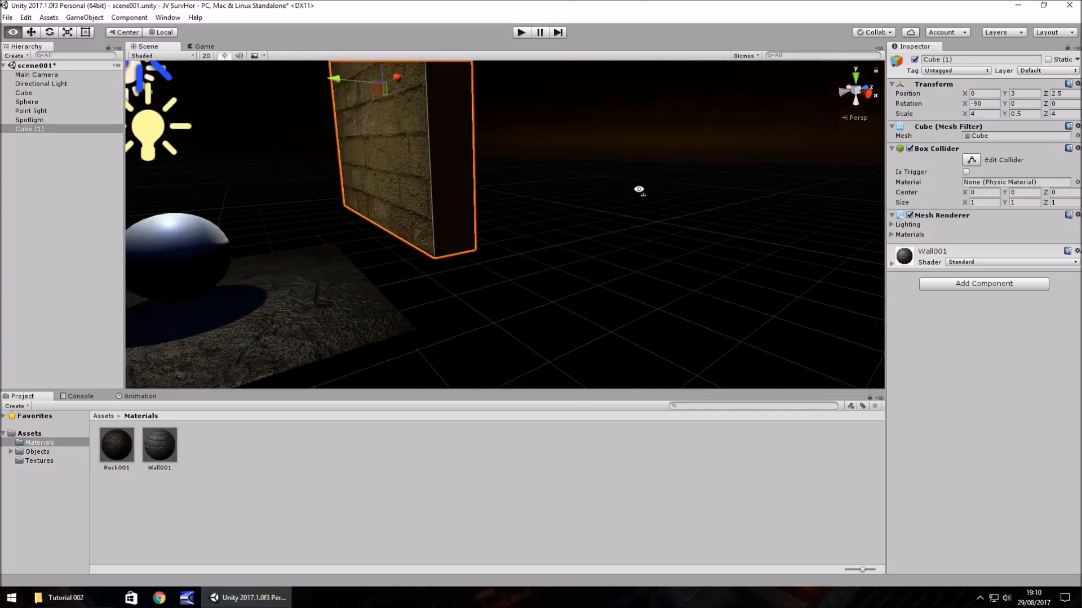
{"action": "middle_click_drag", "start_coordinate": [498, 205], "coordinate": [640, 212]}
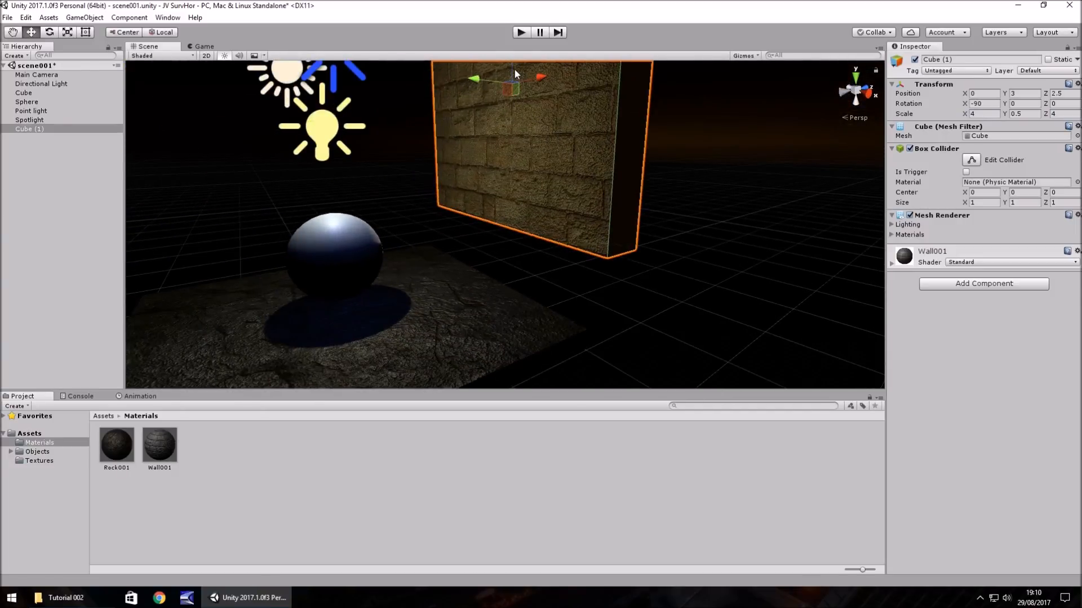
{"action": "left_click_drag", "start_coordinate": [513, 71], "coordinate": [661, 248]}
{"action": "right_click_drag", "start_coordinate": [661, 248], "coordinate": [529, 231]}
{"action": "middle_click_drag", "start_coordinate": [702, 292], "coordinate": [481, 245]}
{"action": "left_click", "coordinate": [482, 245]}
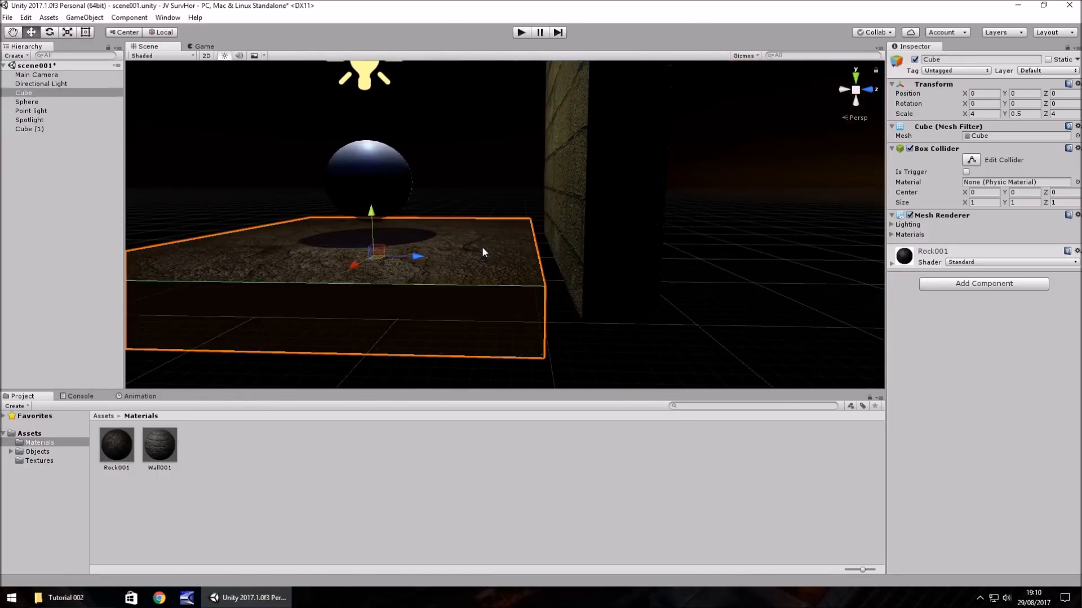
{"action": "left_click", "coordinate": [609, 177]}
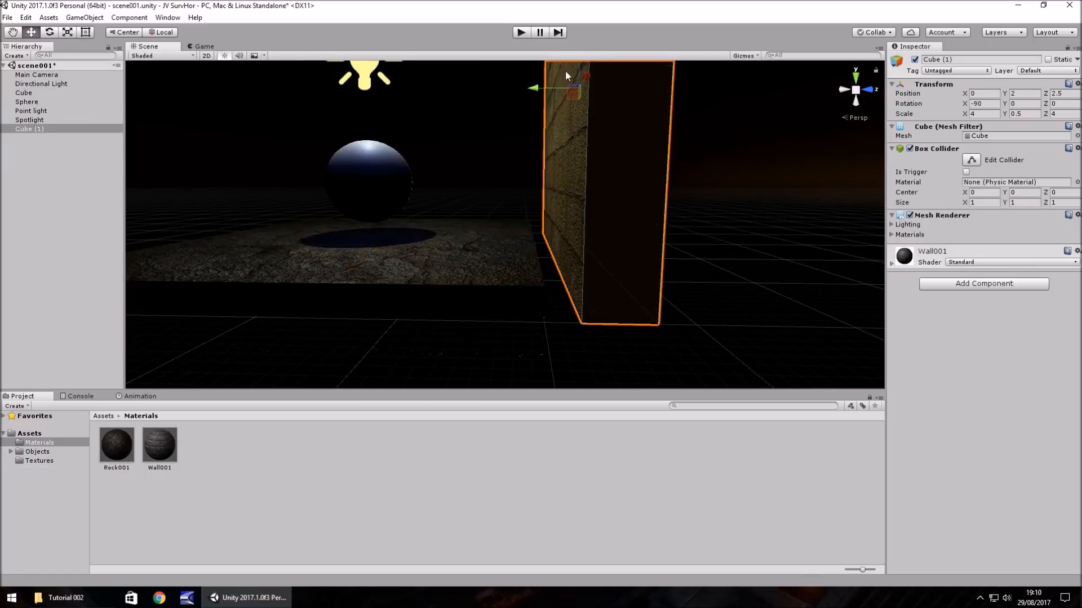
{"action": "left_click_drag", "start_coordinate": [536, 92], "coordinate": [497, 92]}
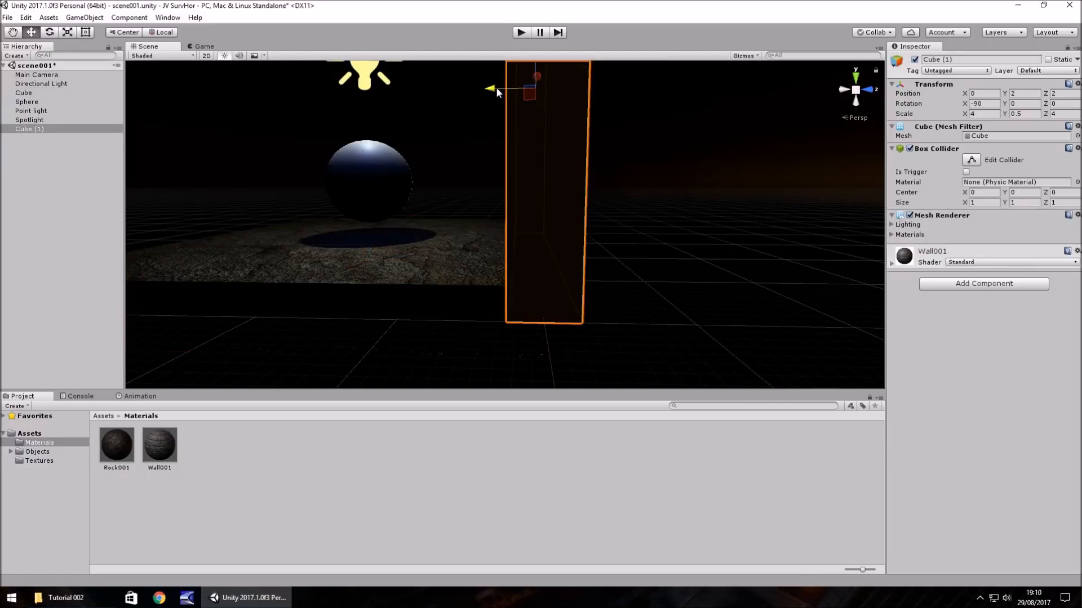
- Lay the brick wall cube flat with an X rotation of 0 and place it beside the floor at Y 0, Z 4
{"action": "left_click", "coordinate": [988, 104]}
{"action": "type", "text": "0"}
{"action": "key", "text": "Return"}
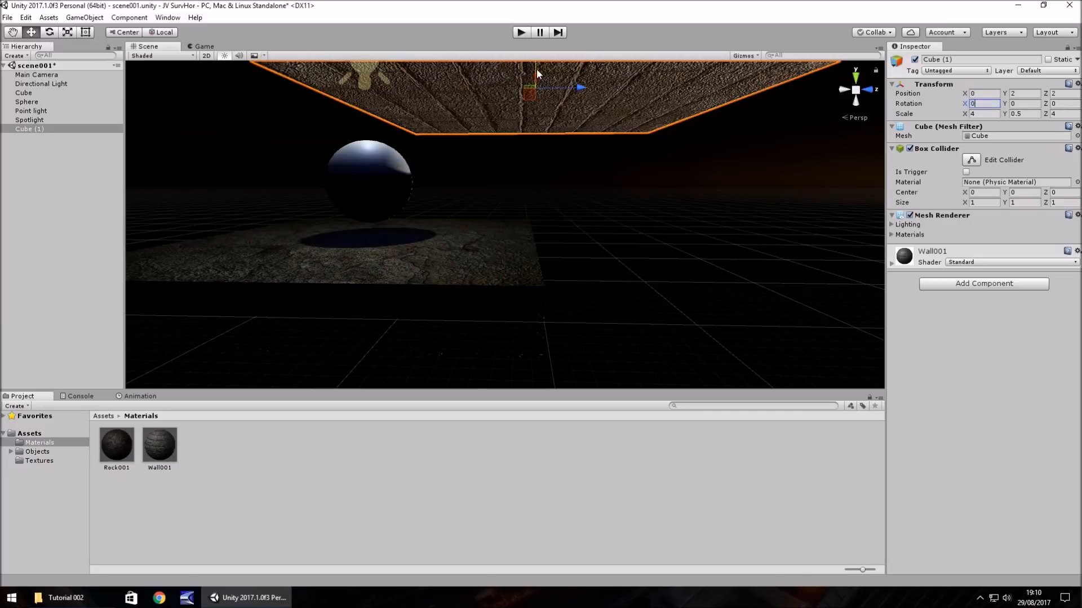
{"action": "left_click_drag", "start_coordinate": [536, 69], "coordinate": [563, 194]}
{"action": "key", "text": "ctrl+z"}
{"action": "right_click_drag", "start_coordinate": [644, 194], "coordinate": [634, 256]}
{"action": "middle_click_drag", "start_coordinate": [640, 180], "coordinate": [635, 316]}
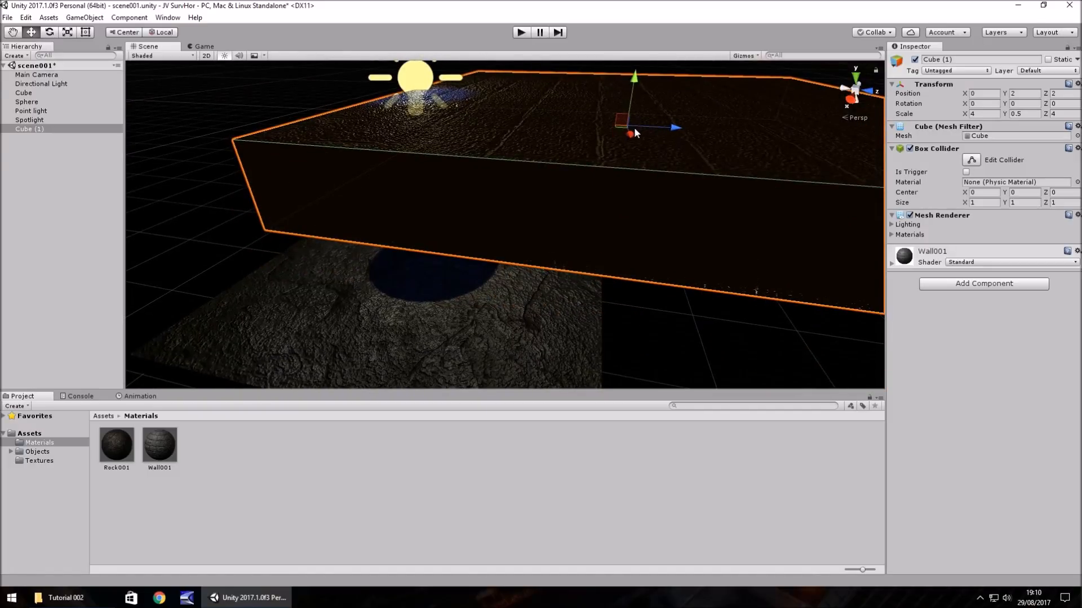
{"action": "left_click_drag", "start_coordinate": [626, 82], "coordinate": [805, 336]}
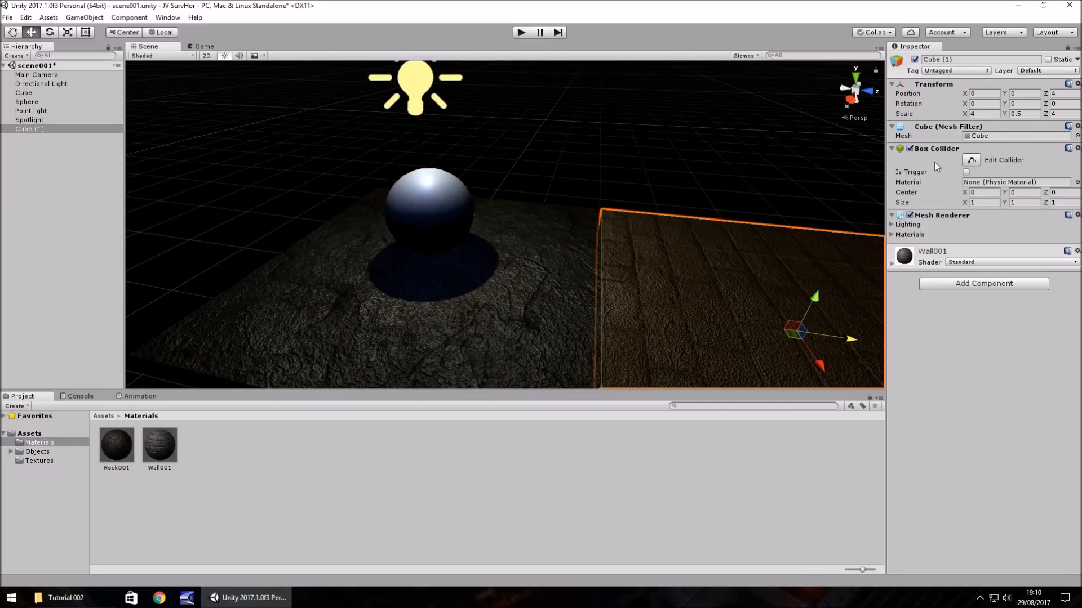
- Stand the brick wall cube up with an X rotation of 90 and move it to Y 1, Z 2 on the floor's edge
{"action": "left_click", "coordinate": [985, 104]}
{"action": "type", "text": "90"}
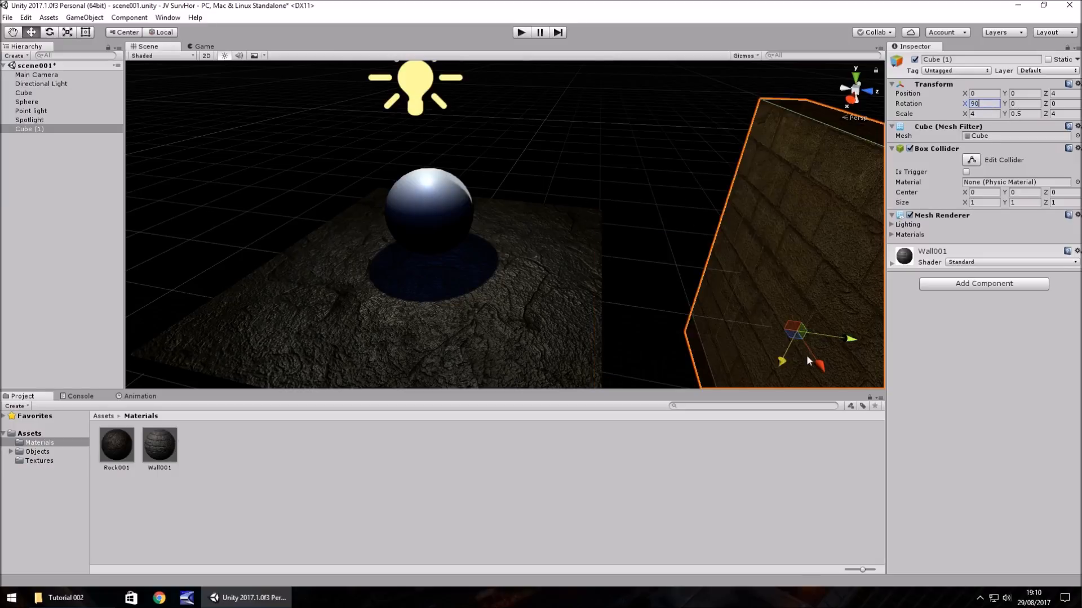
{"action": "left_click_drag", "start_coordinate": [849, 339], "coordinate": [642, 340], "text": "ctrl"}
{"action": "right_click_drag", "start_coordinate": [518, 310], "coordinate": [595, 271]}
{"action": "middle_click_drag", "start_coordinate": [595, 271], "coordinate": [772, 180]}
{"action": "left_click_drag", "start_coordinate": [622, 278], "coordinate": [618, 219], "text": "ctrl"}
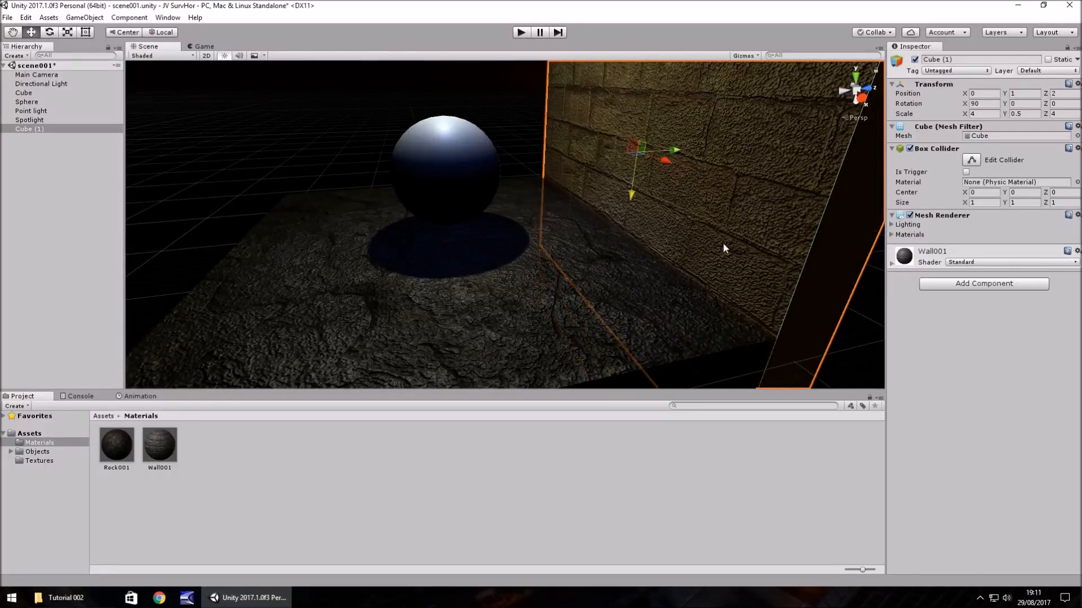
- Flip the brick wall cube by setting its X rotation to -90
{"action": "right_click_drag", "start_coordinate": [724, 249], "coordinate": [679, 224]}
{"action": "middle_click_drag", "start_coordinate": [718, 262], "coordinate": [746, 266]}
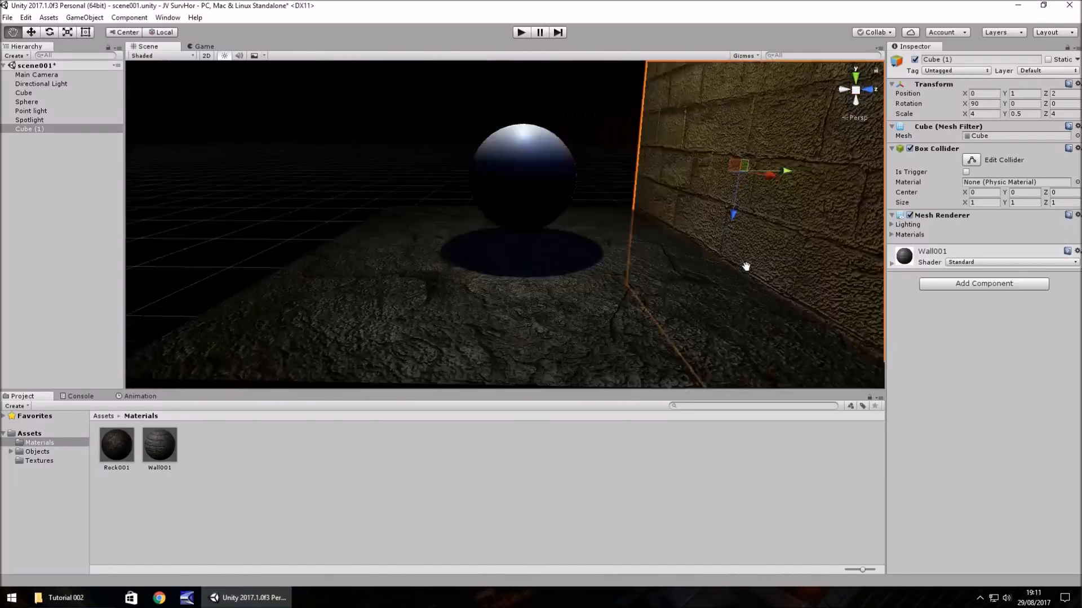
{"action": "right_click_drag", "start_coordinate": [745, 266], "coordinate": [622, 266]}
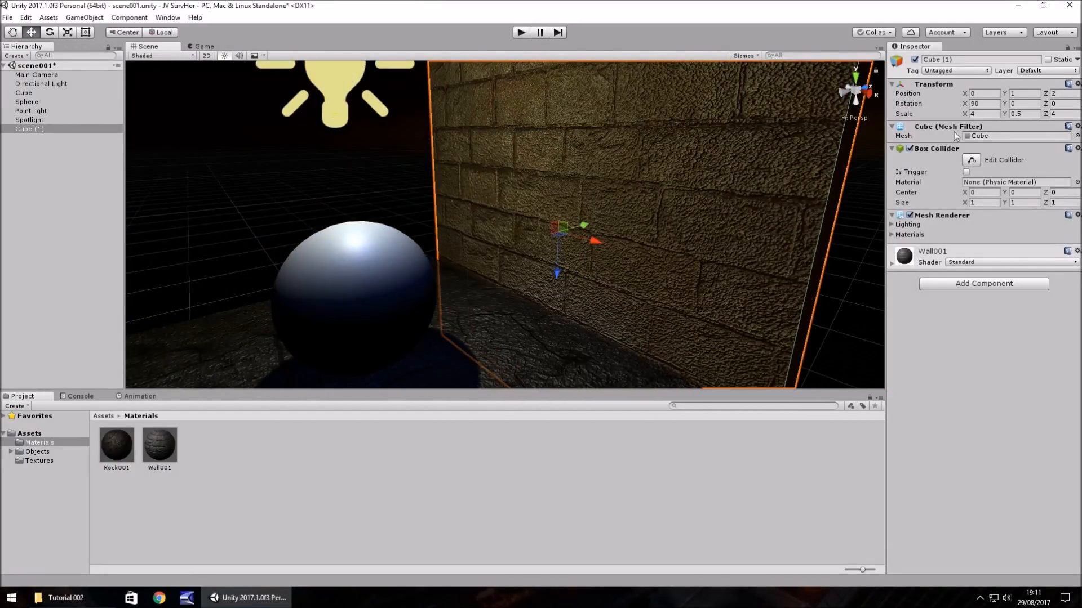
{"action": "left_click", "coordinate": [992, 104]}
{"action": "type", "text": "-90"}
{"action": "mouse_move", "coordinate": [643, 227]}
{"action": "right_mouse_down"}
{"action": "mouse_move", "coordinate": [688, 265]}
{"action": "mouse_move", "coordinate": [623, 229]}
{"action": "right_mouse_up"}
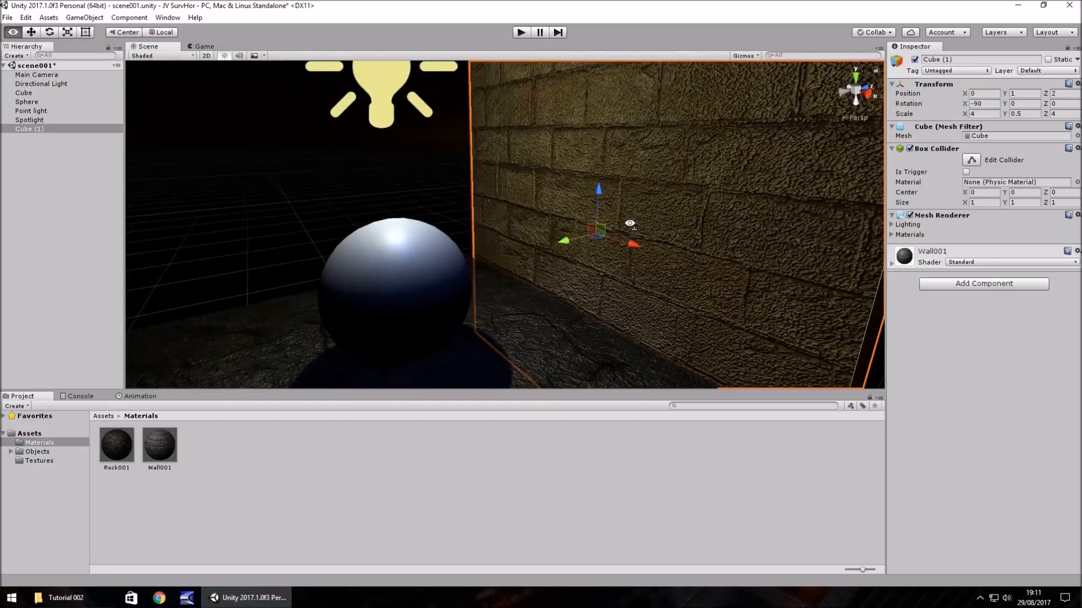
- Set the Wall001 material's Metallic to 0.892 and its Smoothness to 0.243
{"action": "scroll", "coordinate": [656, 234], "scroll_direction": "down", "scroll_amount": 3}
{"action": "key", "text": "a"}
{"action": "right_click_drag", "start_coordinate": [580, 289], "coordinate": [649, 260]}
{"action": "key", "text": "w"}
{"action": "key", "text": "d"}
{"action": "key", "text": "d"}
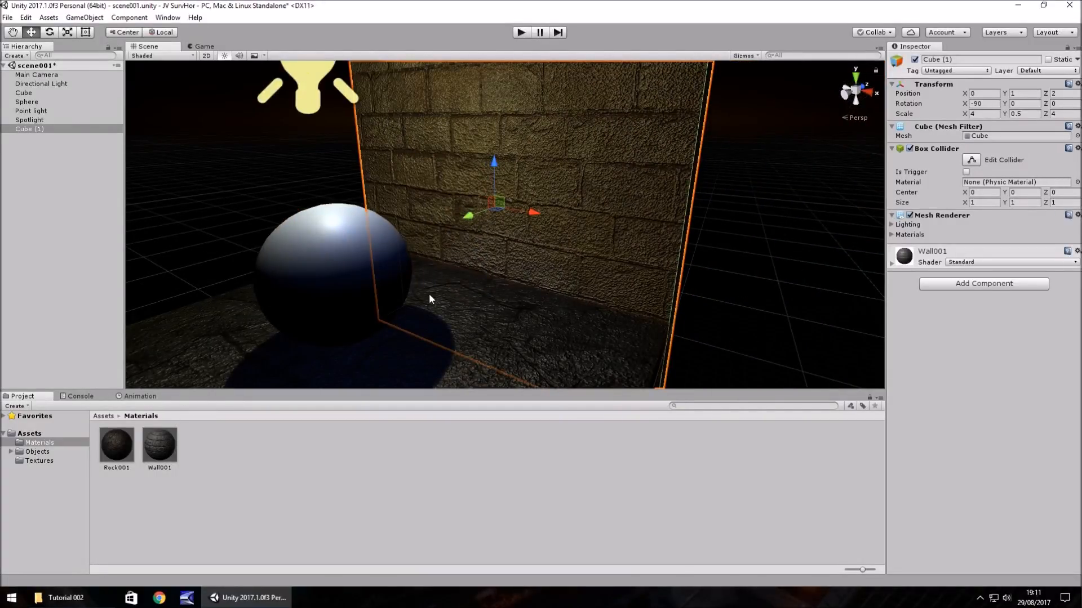
{"action": "scroll", "coordinate": [420, 265], "scroll_direction": "down", "scroll_amount": 3}
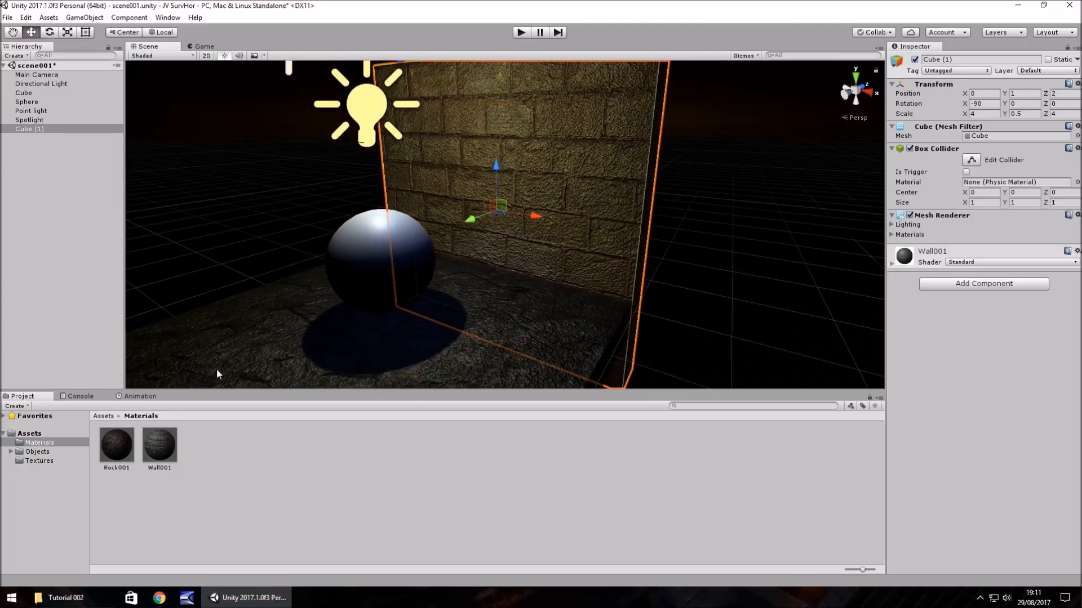
{"action": "left_click", "coordinate": [157, 446]}
{"action": "left_click_drag", "start_coordinate": [964, 119], "coordinate": [1048, 120]}
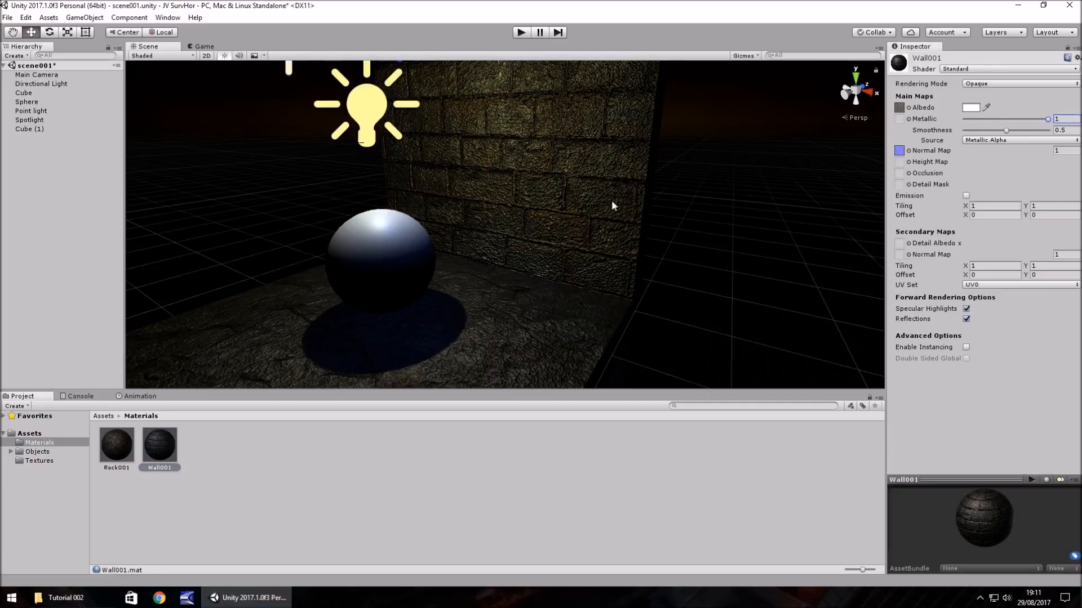
{"action": "mouse_move", "coordinate": [1006, 130]}
{"action": "left_mouse_down"}
{"action": "mouse_move", "coordinate": [1036, 132]}
{"action": "mouse_move", "coordinate": [956, 135]}
{"action": "mouse_move", "coordinate": [1019, 130]}
{"action": "left_mouse_up"}
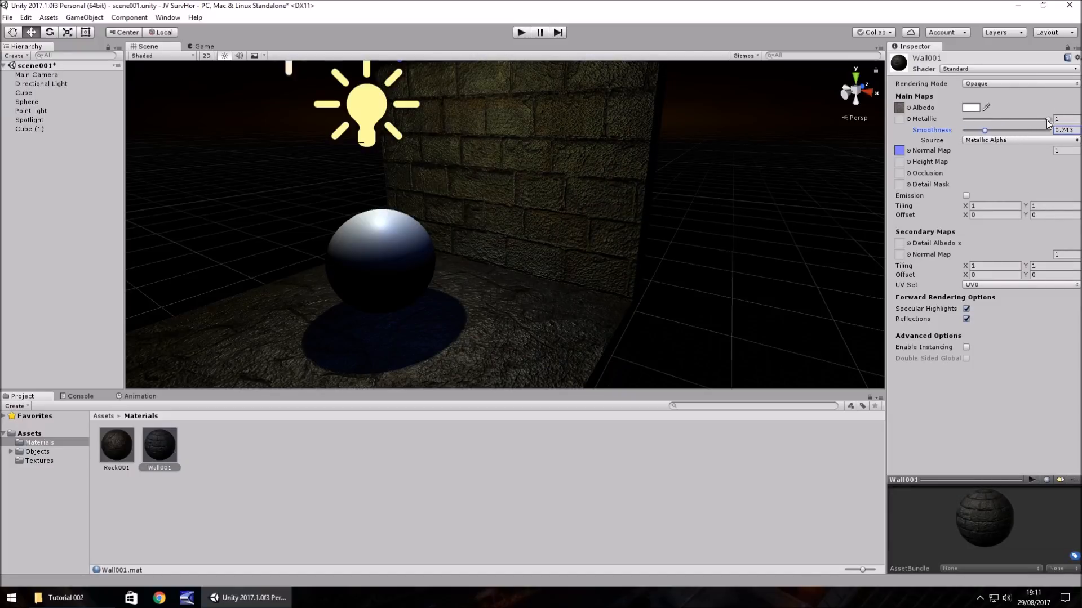
{"action": "left_click_drag", "start_coordinate": [1043, 122], "coordinate": [1038, 120]}
- Enlarge and thin the rock floor cube by setting its scale to X 10, Y 0.05, Z 10
{"action": "right_click_drag", "start_coordinate": [656, 228], "coordinate": [579, 192]}
{"action": "right_click_drag", "start_coordinate": [709, 194], "coordinate": [575, 183]}
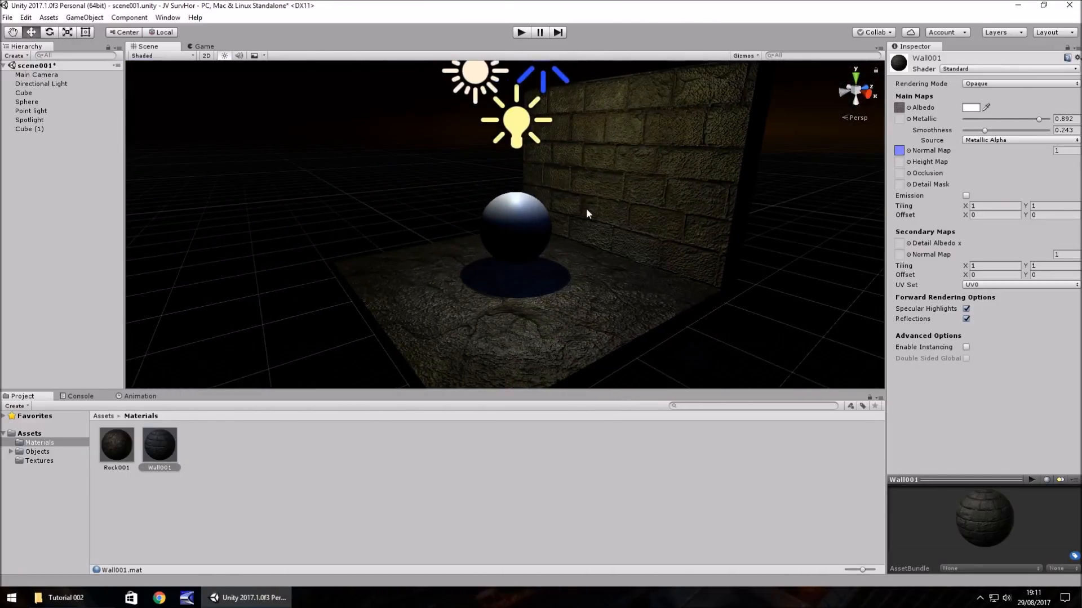
{"action": "scroll", "coordinate": [585, 208], "scroll_direction": "up", "scroll_amount": 4}
{"action": "middle_click_drag", "start_coordinate": [586, 207], "coordinate": [577, 235]}
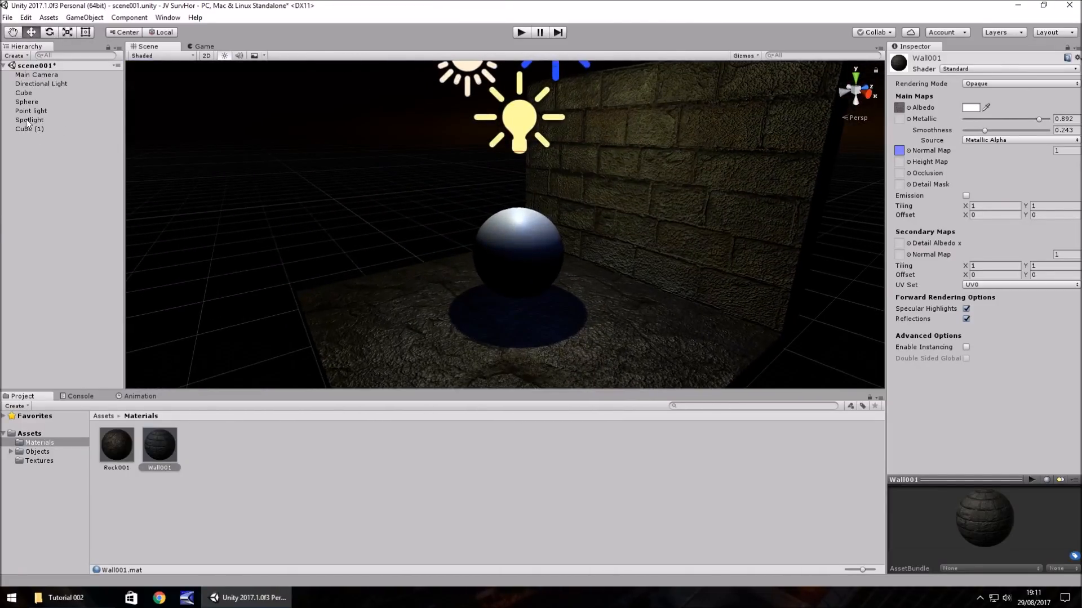
{"action": "left_click", "coordinate": [25, 93]}
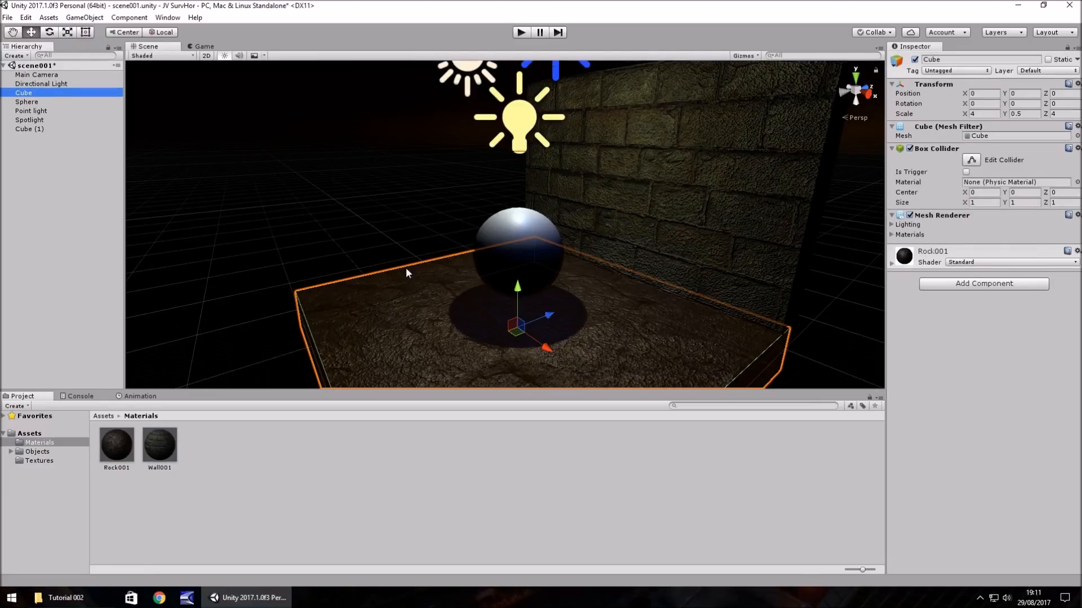
{"action": "key", "text": "f"}
{"action": "scroll", "coordinate": [507, 274], "scroll_direction": "down", "scroll_amount": 2}
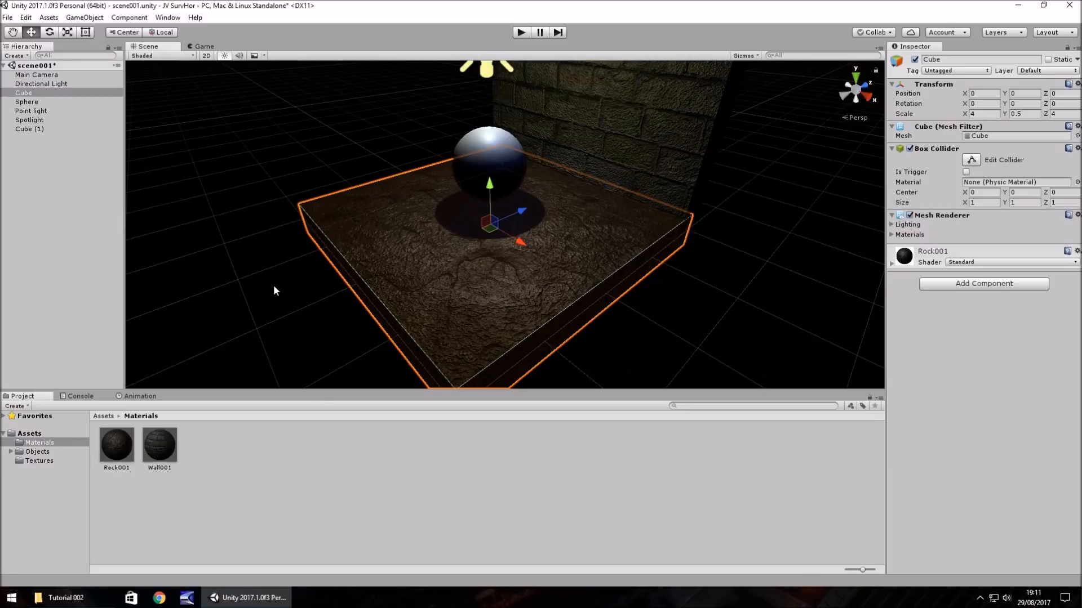
{"action": "left_click", "coordinate": [983, 113]}
{"action": "type", "text": "10"}
{"action": "key", "text": "Tab"}
{"action": "type", "text": "10"}
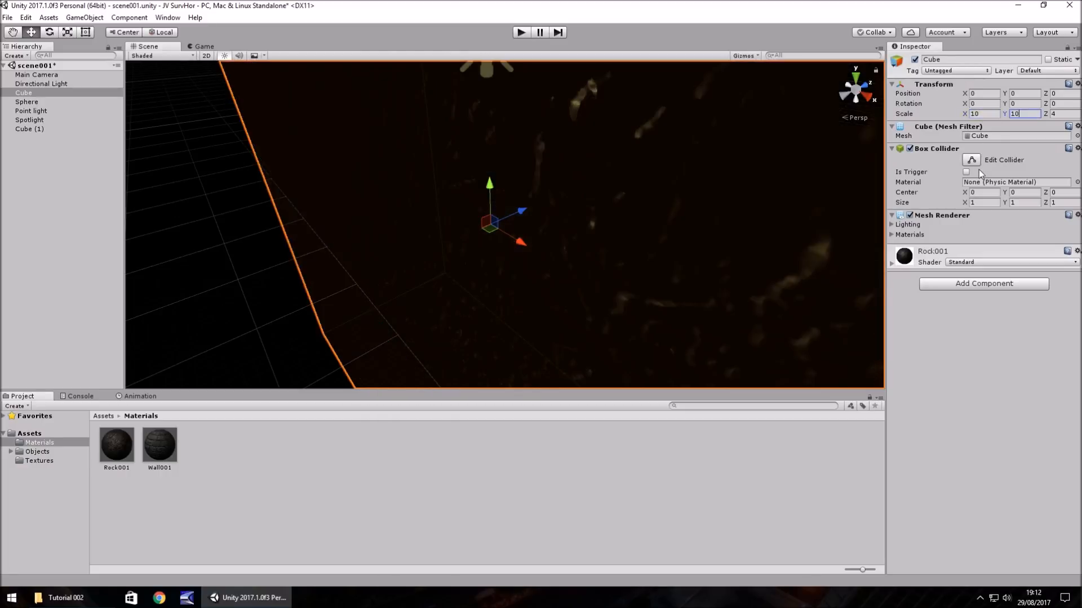
{"action": "key", "text": "BackSpace"}
{"action": "key", "text": "BackSpace"}
{"action": "type", "text": ".05"}
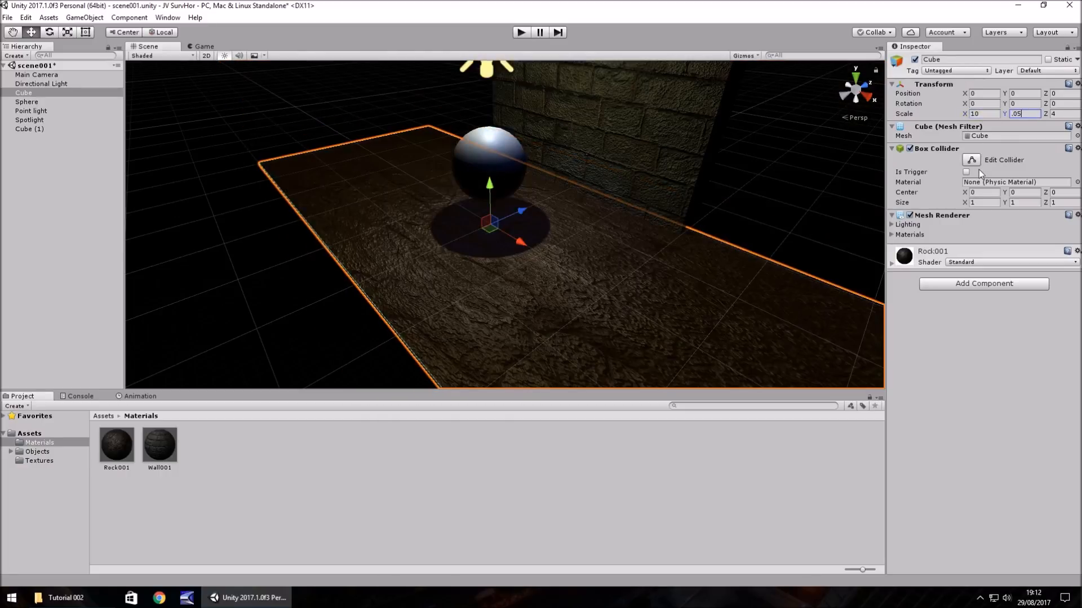
{"action": "key", "text": "Tab"}
{"action": "type", "text": "10"}
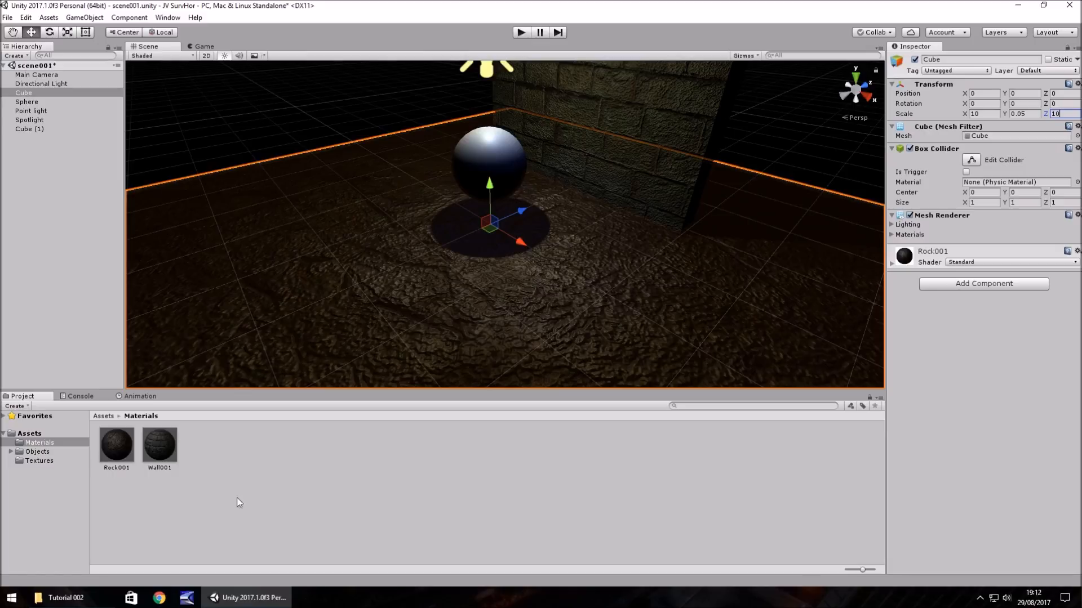
- Set the Rock001 material's main map Tiling to 2 in both X and Y
{"action": "left_click", "coordinate": [116, 445]}
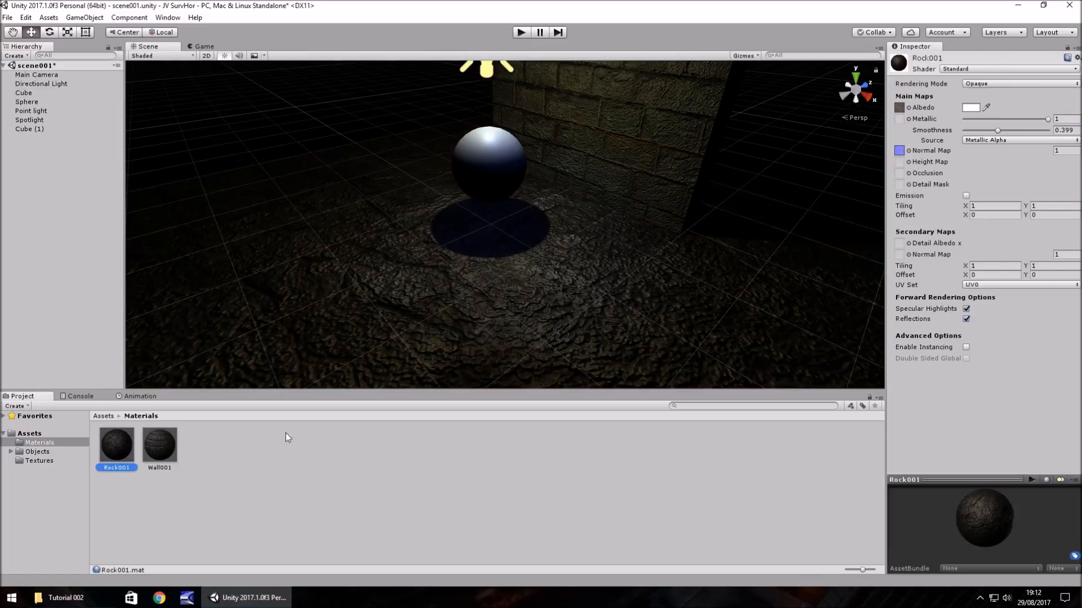
{"action": "left_click", "coordinate": [995, 205]}
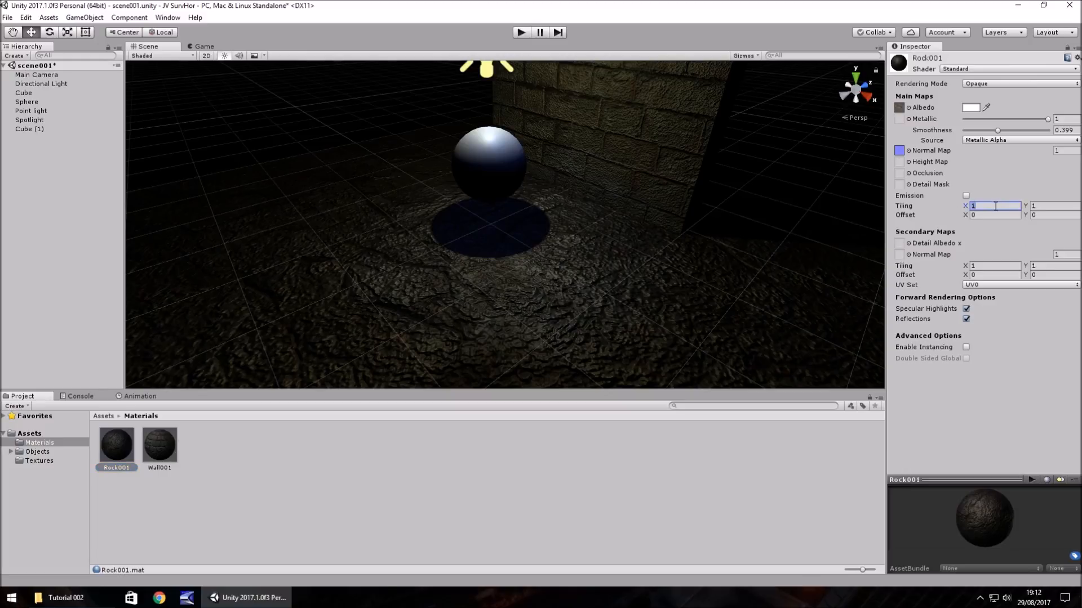
{"action": "type", "text": "2"}
{"action": "key", "text": "Tab"}
{"action": "type", "text": "2"}
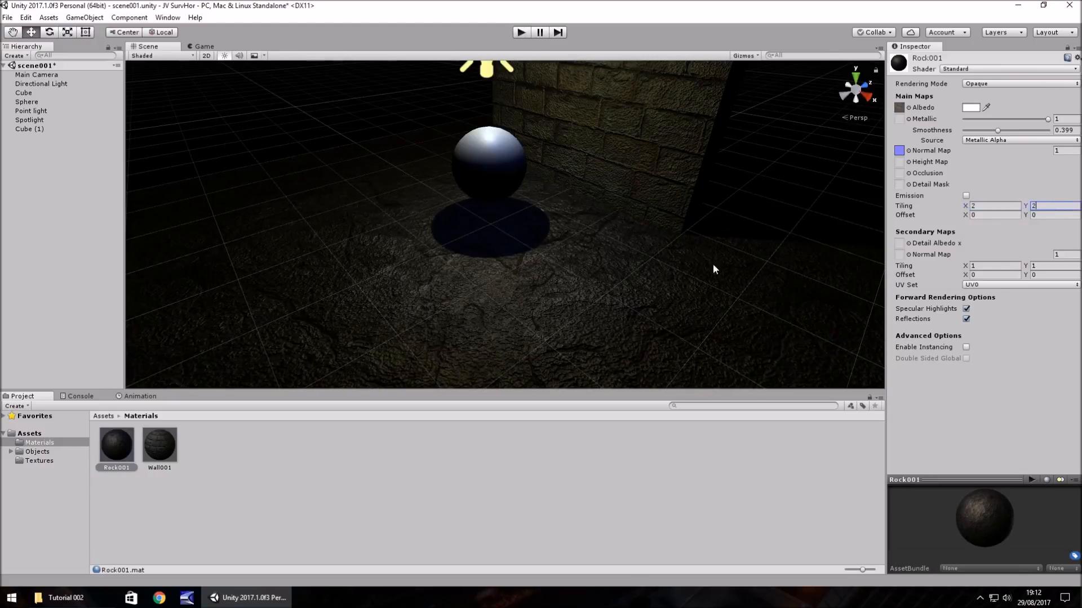
- Rotate the Directional Light to X 24.3 to light the scene, and inspect the tiled rock floor
{"action": "right_click_drag", "start_coordinate": [713, 268], "coordinate": [771, 231]}
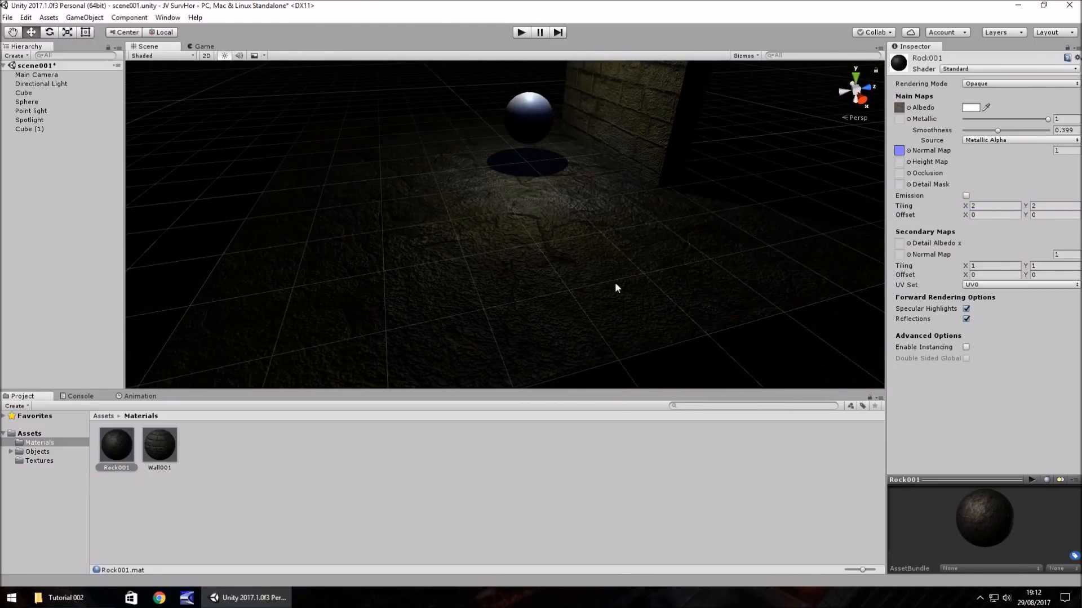
{"action": "left_click", "coordinate": [40, 85]}
{"action": "left_click_drag", "start_coordinate": [967, 106], "coordinate": [485, 157]}
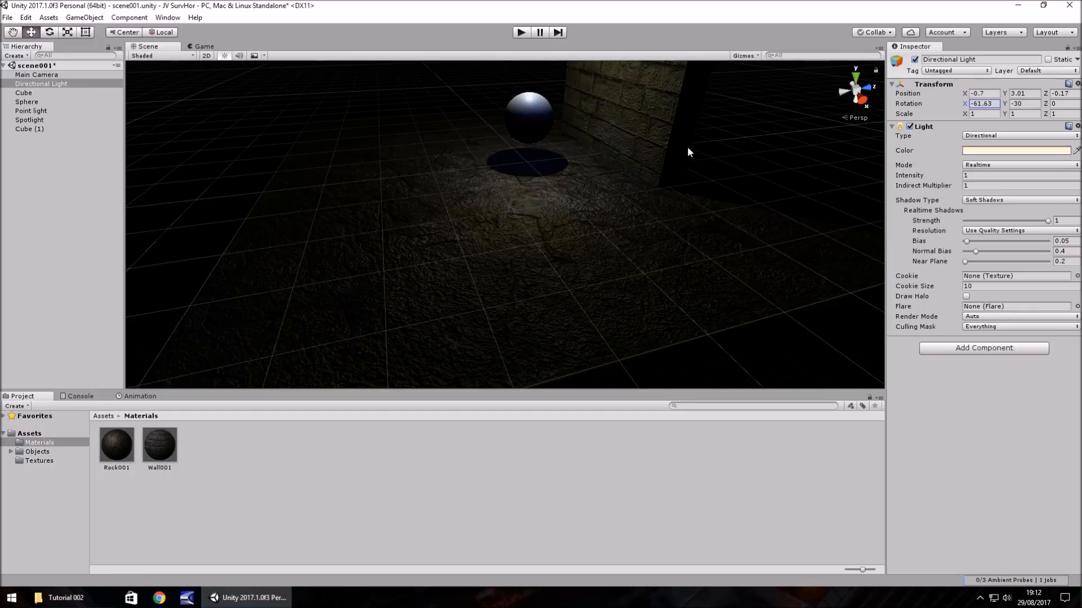
{"action": "left_click_drag", "start_coordinate": [658, 151], "coordinate": [3, 189]}
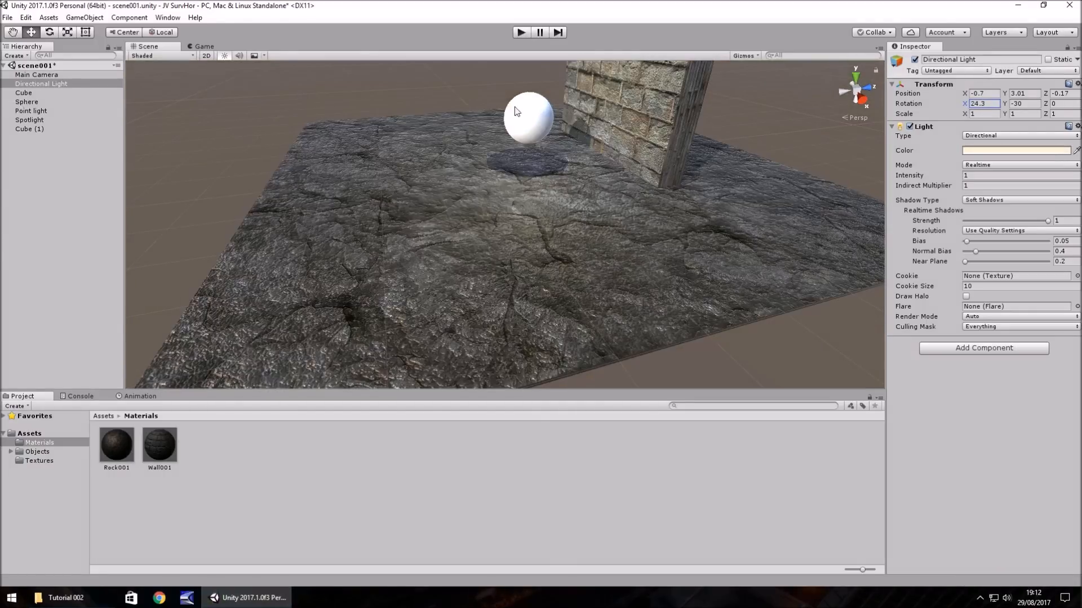
{"action": "middle_click_drag", "start_coordinate": [663, 224], "coordinate": [633, 262]}
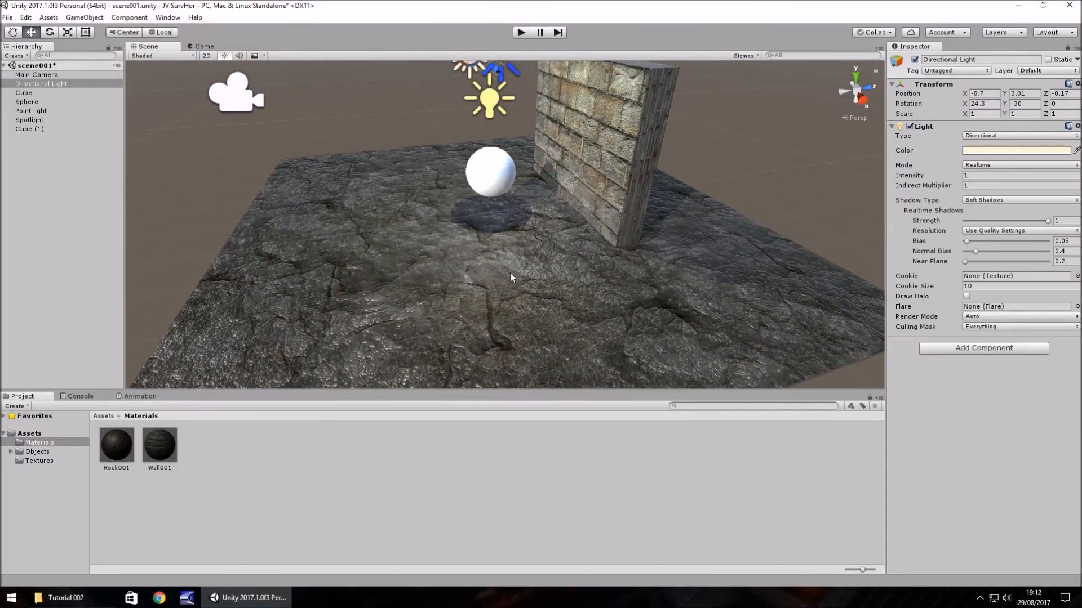
{"action": "middle_click_drag", "start_coordinate": [459, 279], "coordinate": [510, 309]}
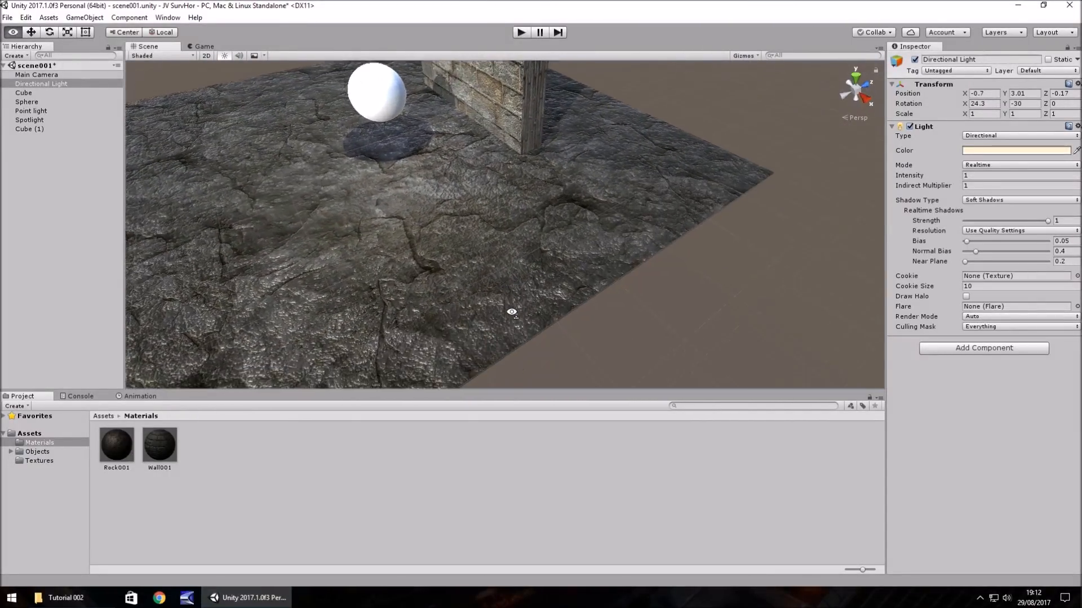
- Try a main map Tiling of 10 in both X and Y on the floor's Rock001 material
{"action": "left_click", "coordinate": [576, 240]}
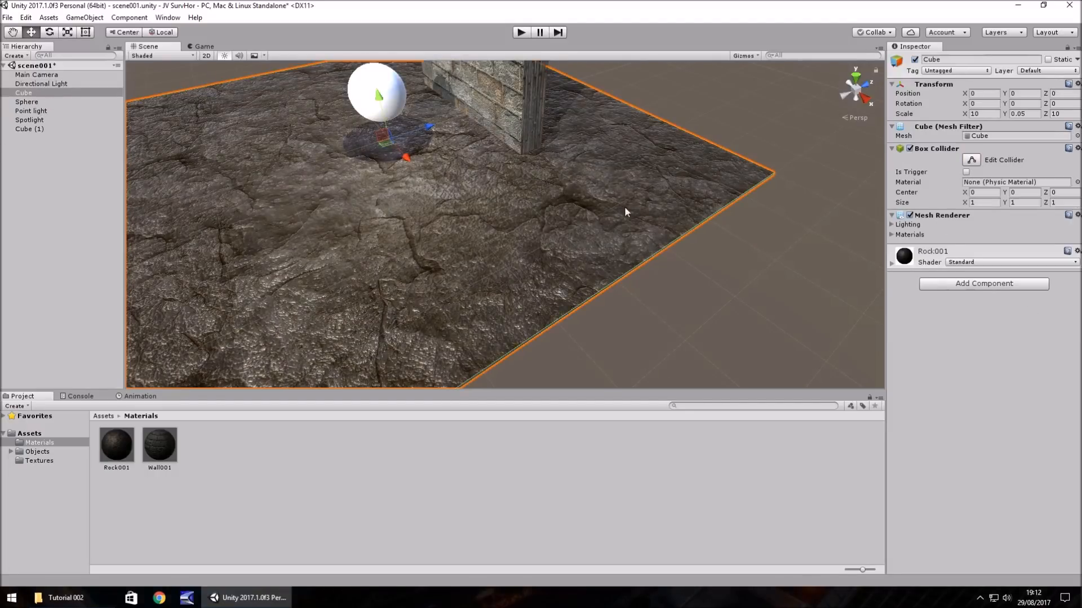
{"action": "left_click", "coordinate": [891, 263]}
{"action": "left_click", "coordinate": [987, 399]}
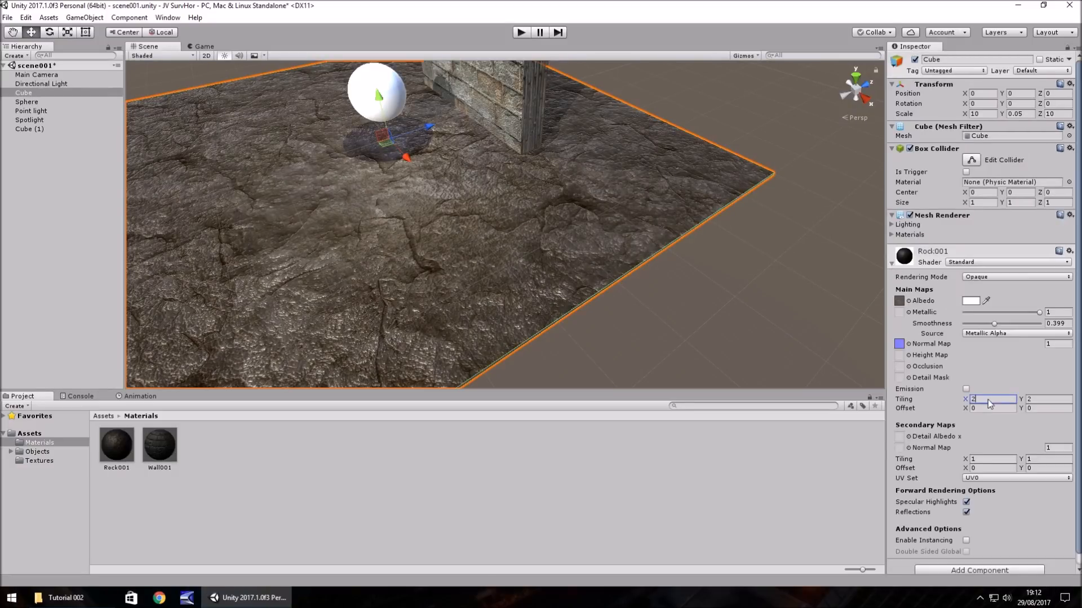
{"action": "type", "text": "10"}
{"action": "left_click", "coordinate": [1041, 398]}
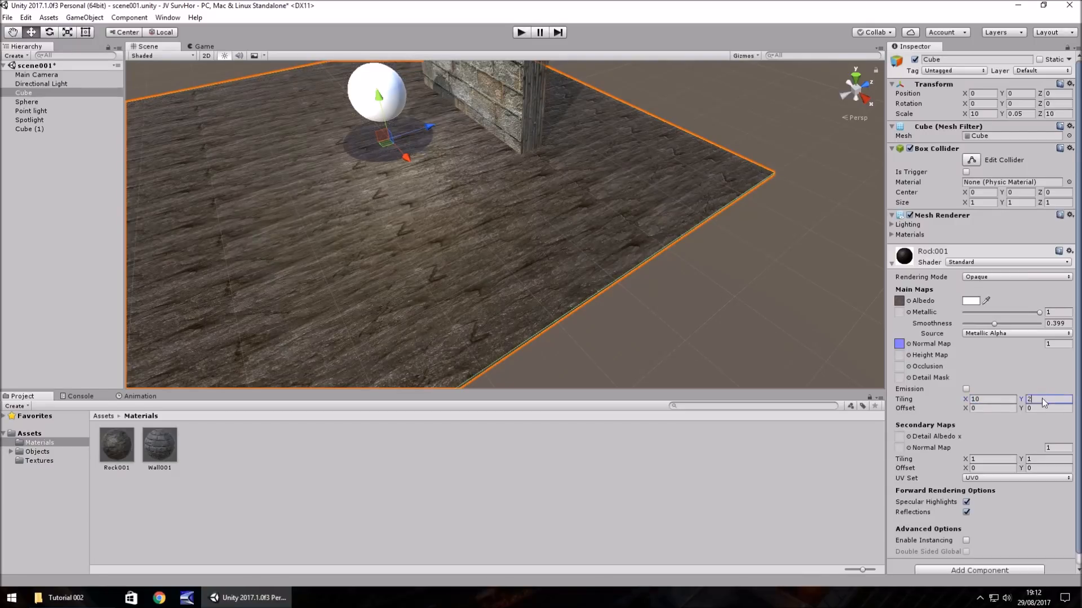
{"action": "type", "text": "10"}
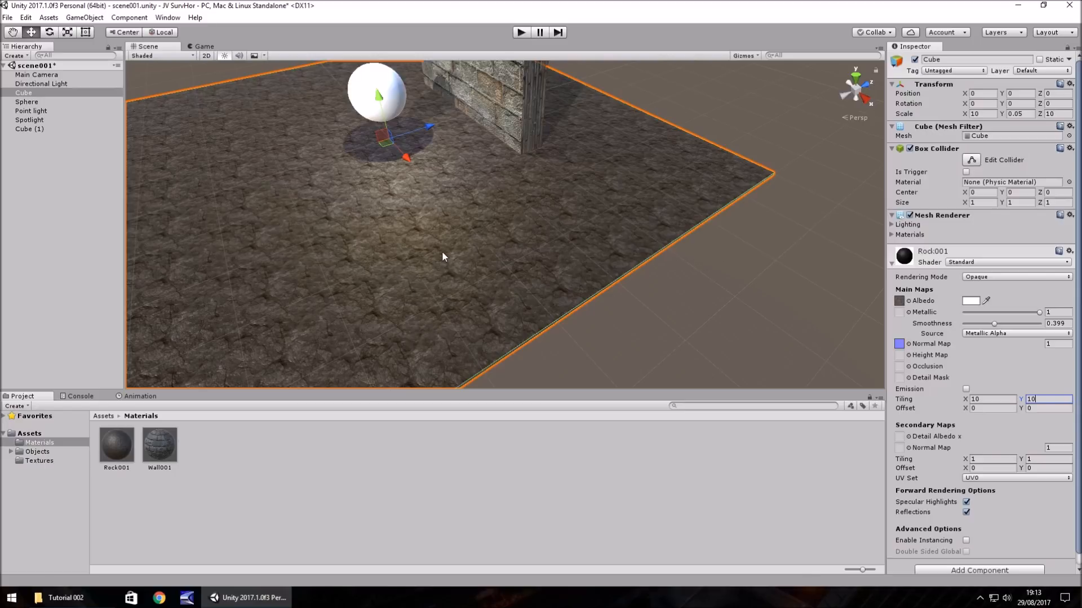
- Return the Rock001 material's main map Tiling to 2 in both X and Y
{"action": "left_click", "coordinate": [995, 399]}
{"action": "type", "text": "1"}
{"action": "type", "text": "2"}
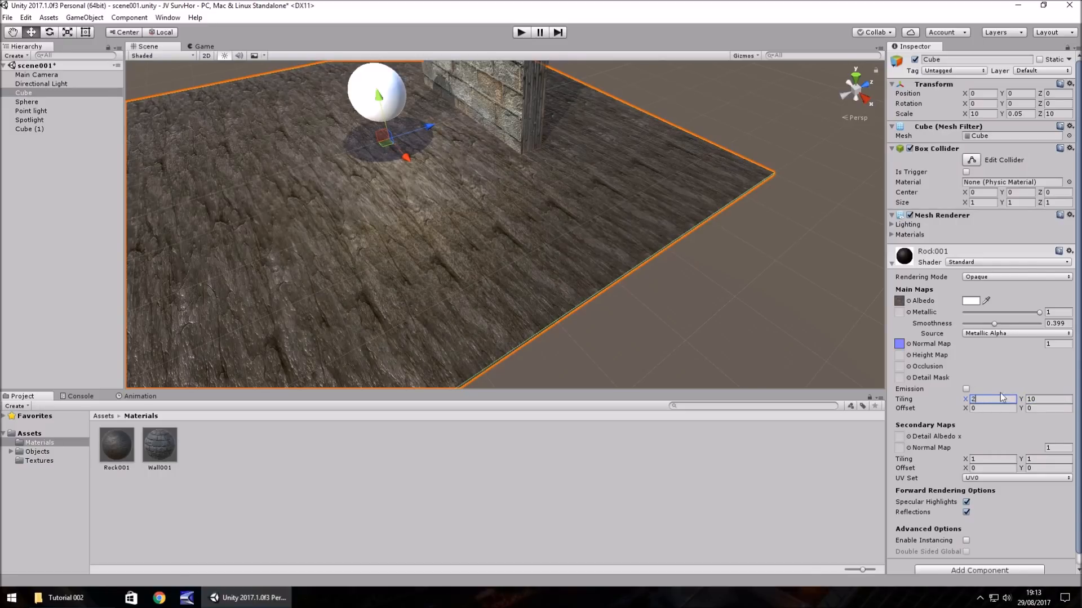
{"action": "left_click", "coordinate": [1042, 400]}
{"action": "type", "text": "2"}
- Enlarge the brick wall cube by setting its scale to X 10 and Z 5
{"action": "right_click_drag", "start_coordinate": [565, 199], "coordinate": [555, 163]}
{"action": "left_click", "coordinate": [510, 131]}
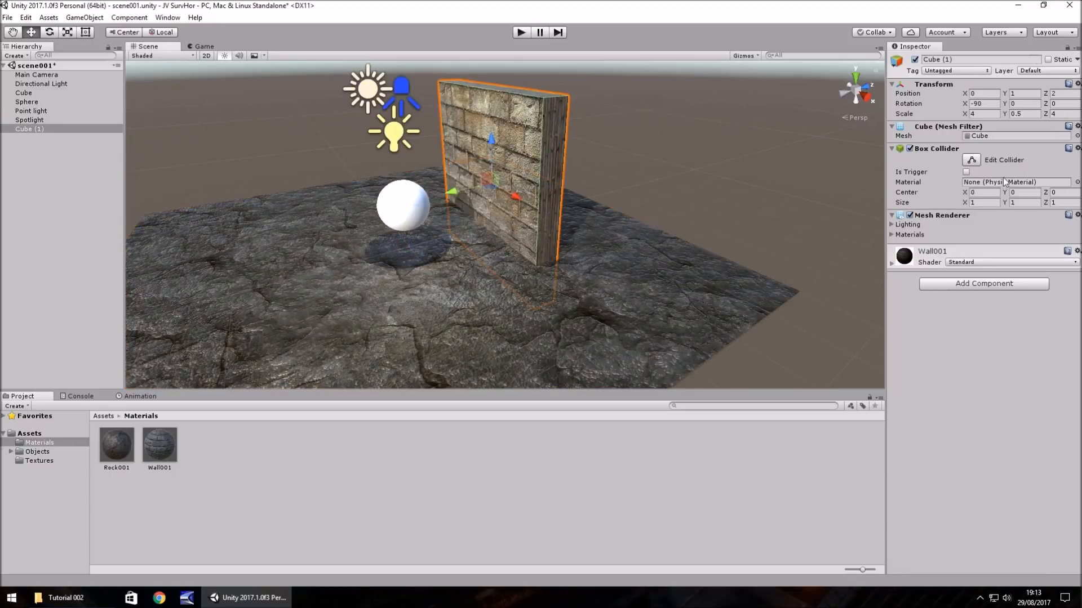
{"action": "left_click", "coordinate": [891, 263]}
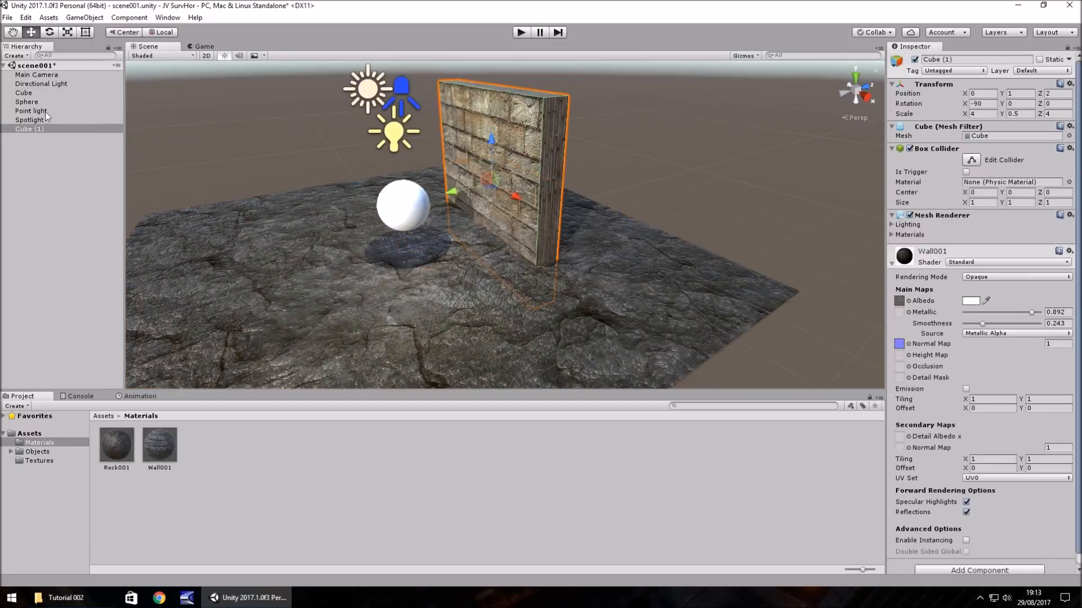
{"action": "left_click", "coordinate": [29, 129]}
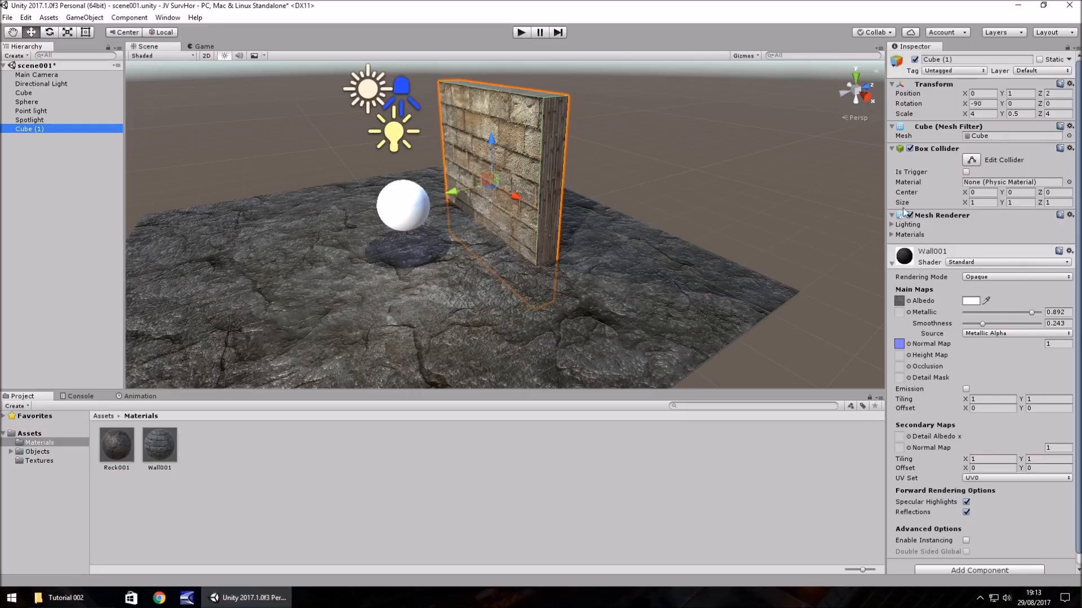
{"action": "left_click", "coordinate": [983, 114]}
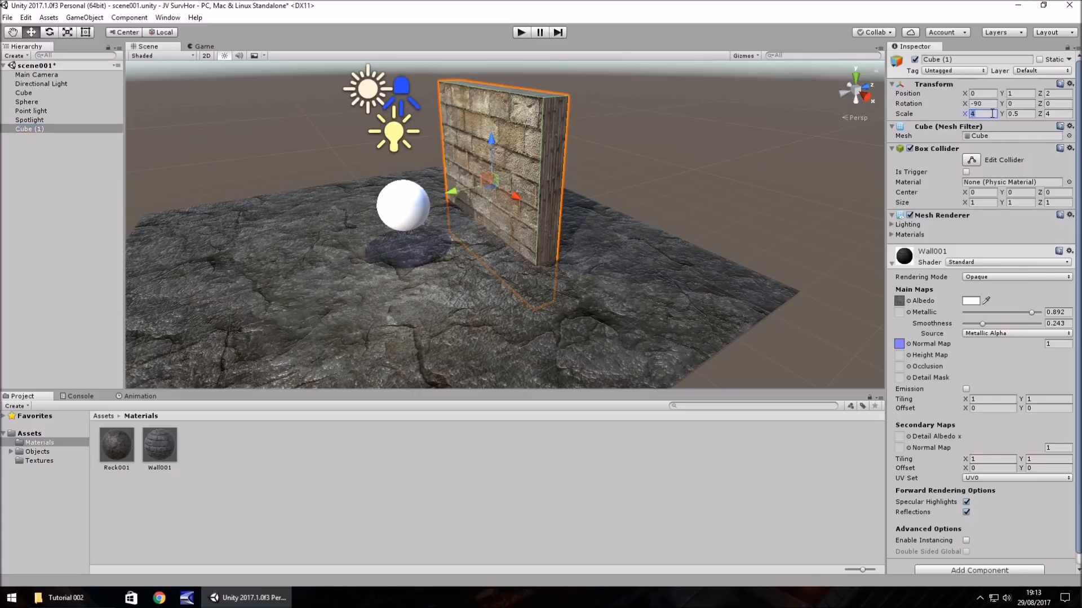
{"action": "type", "text": "10"}
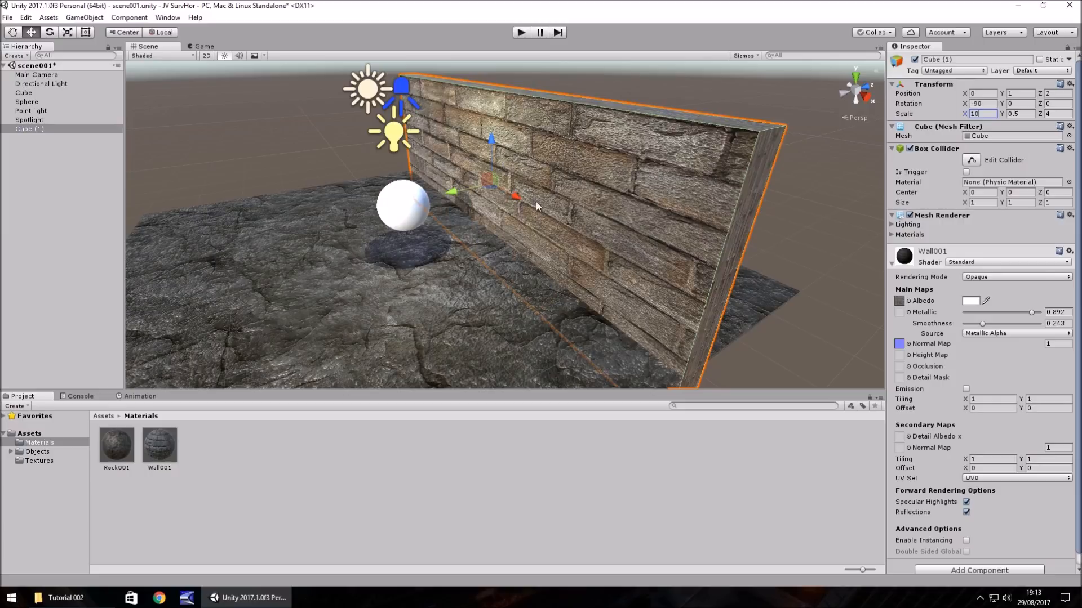
{"action": "left_click", "coordinate": [1051, 113]}
{"action": "type", "text": "5"}
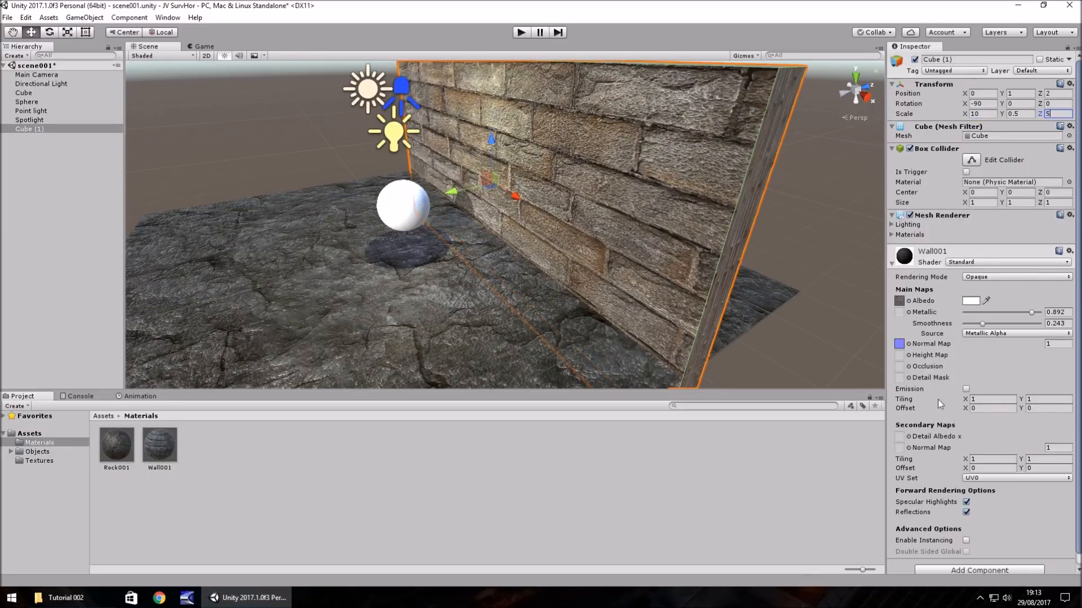
- Set the Wall001 material's main map Tiling to X 2 and Y 1
{"action": "left_click", "coordinate": [990, 399]}
{"action": "type", "text": "2"}
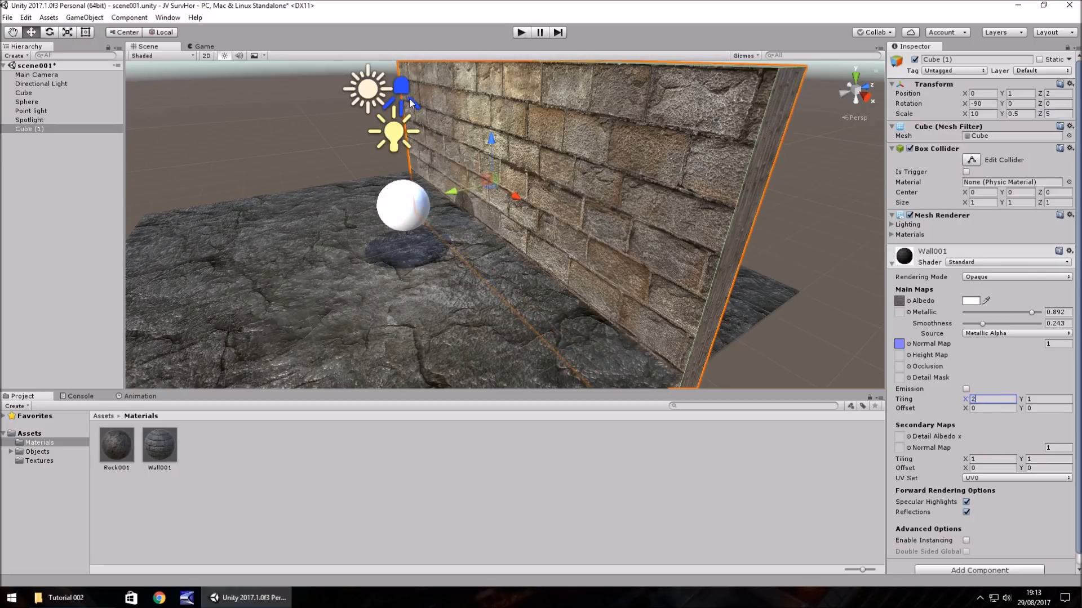
{"action": "left_click", "coordinate": [1036, 399]}
{"action": "type", "text": "2"}
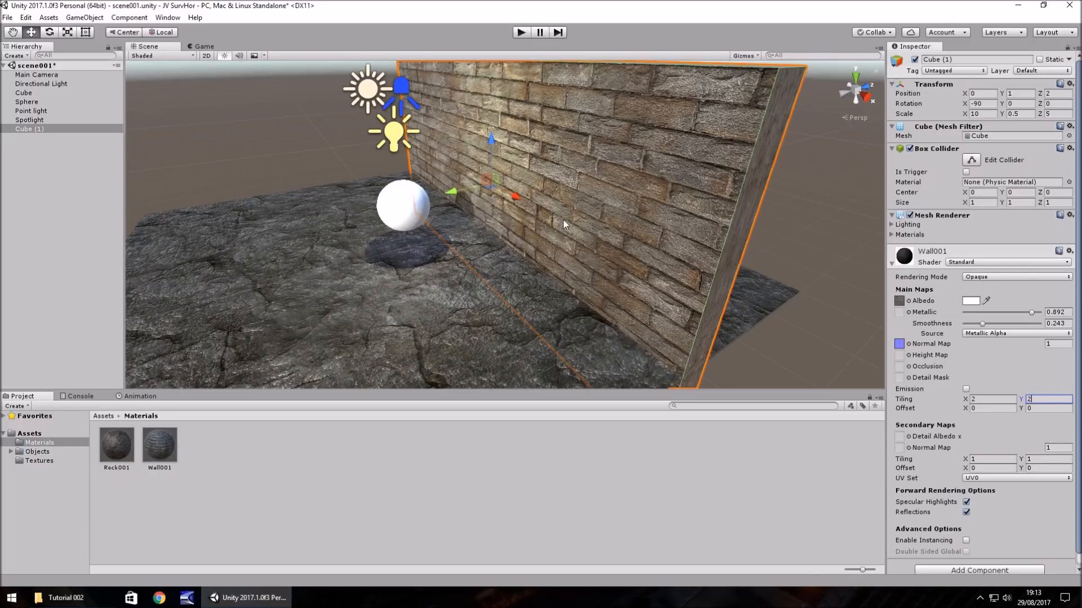
{"action": "key", "text": "BackSpace"}
{"action": "type", "text": "1"}
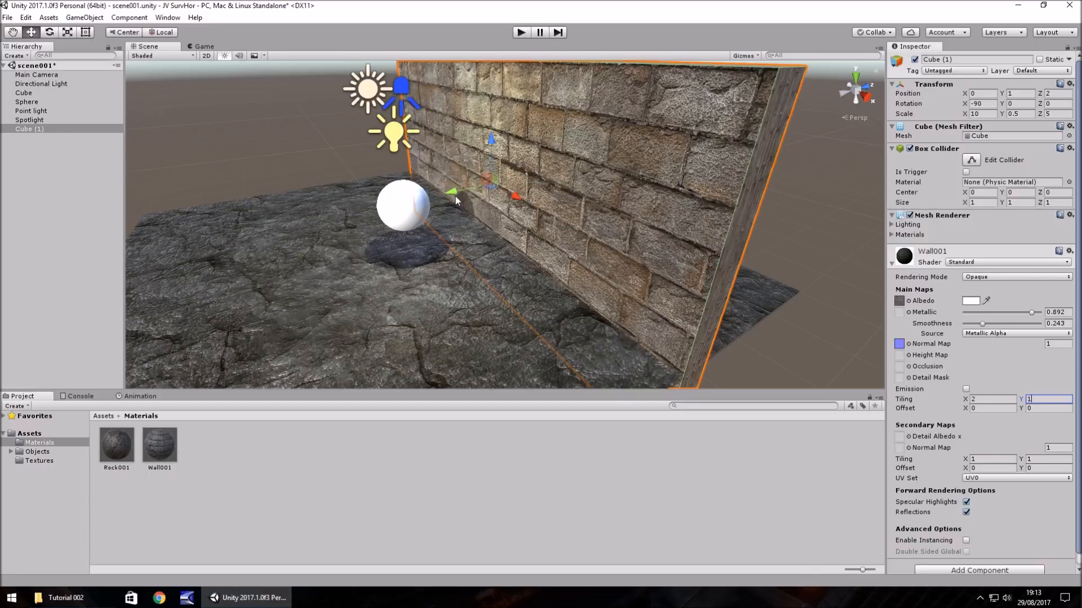
- Move the brick wall back to Z 5.5 and thicken the rock floor cube to a Y scale of 0.5
{"action": "left_click_drag", "start_coordinate": [454, 194], "coordinate": [580, 179]}
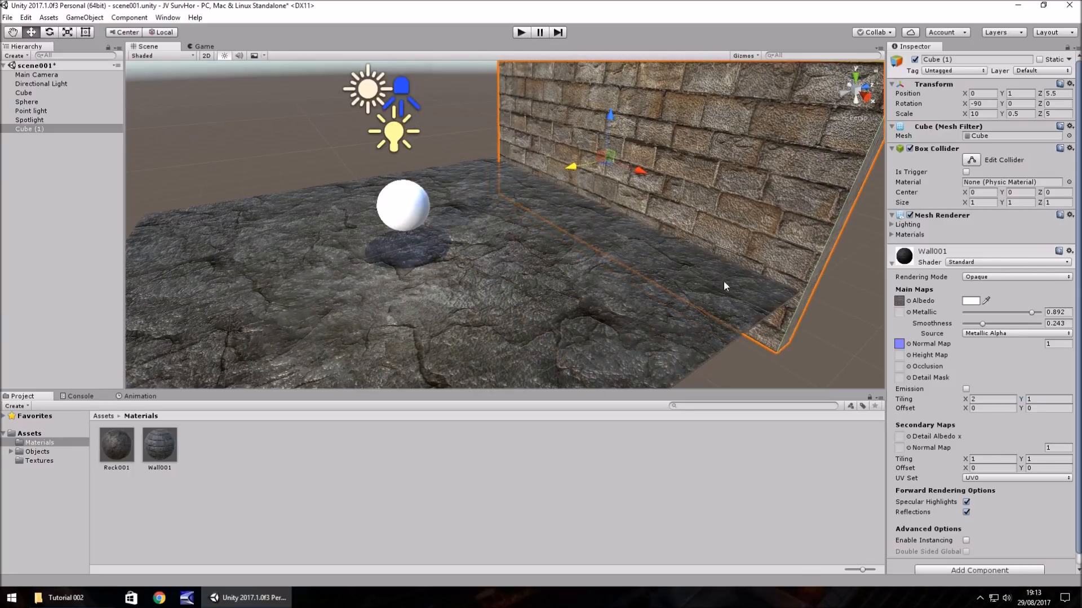
{"action": "left_click", "coordinate": [546, 287]}
{"action": "left_click", "coordinate": [1026, 113]}
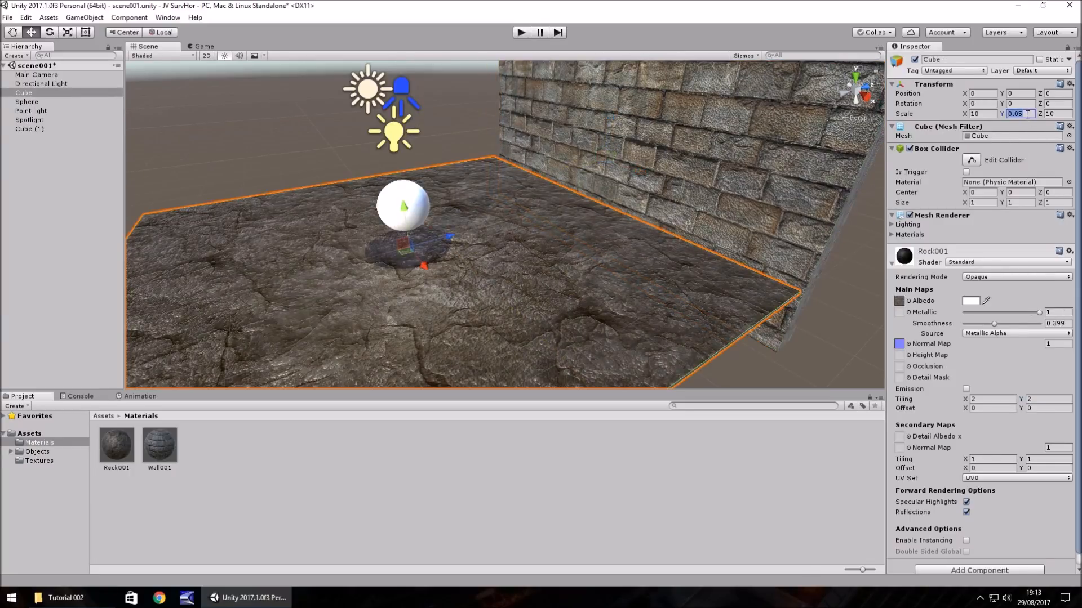
{"action": "type", "text": "0.5"}
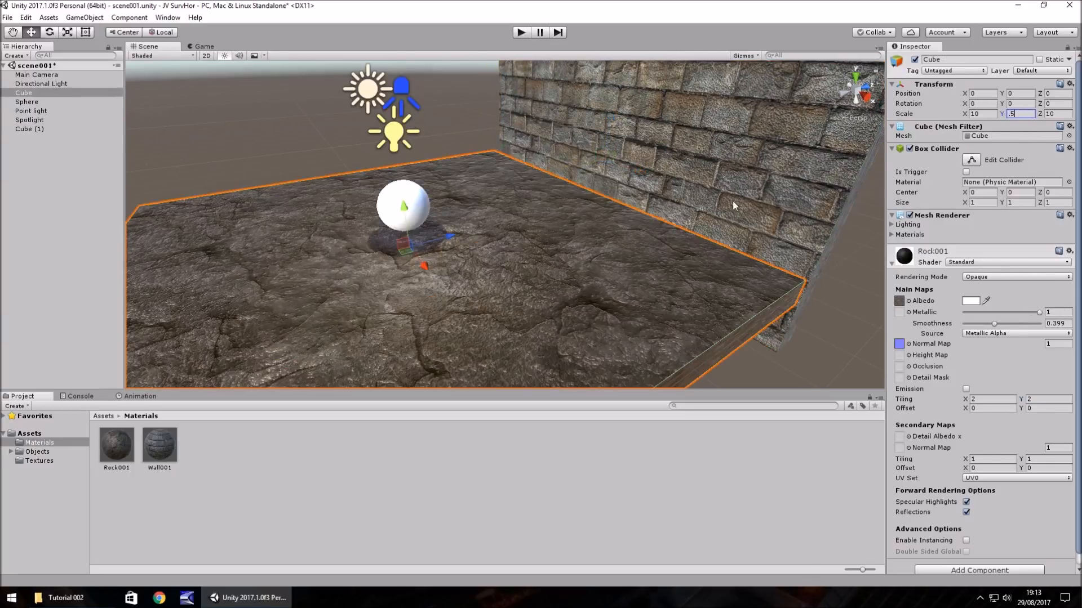
- Raise the brick wall to Y 2.5 and move it to Z 5 against the floor's edge
{"action": "left_click", "coordinate": [739, 195]}
{"action": "left_click_drag", "start_coordinate": [609, 118], "coordinate": [603, 66]}
{"action": "right_click_drag", "start_coordinate": [773, 218], "coordinate": [679, 204]}
{"action": "middle_click_drag", "start_coordinate": [679, 204], "coordinate": [414, 140]}
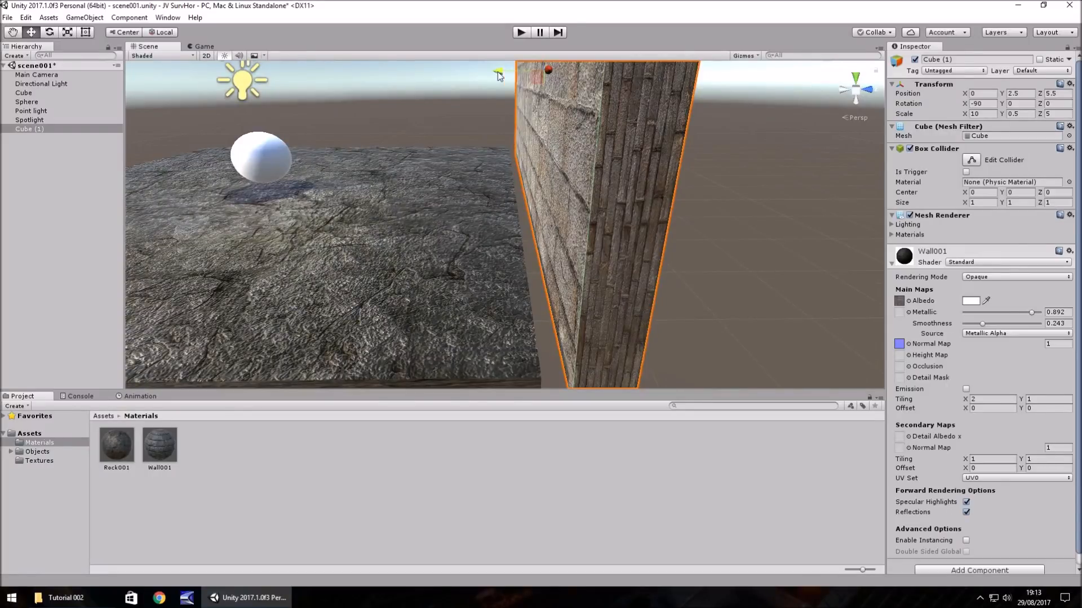
{"action": "left_click_drag", "start_coordinate": [501, 72], "coordinate": [474, 69], "text": "ctrl"}
{"action": "right_click_drag", "start_coordinate": [338, 177], "coordinate": [396, 187]}
{"action": "middle_click_drag", "start_coordinate": [396, 188], "coordinate": [691, 265]}
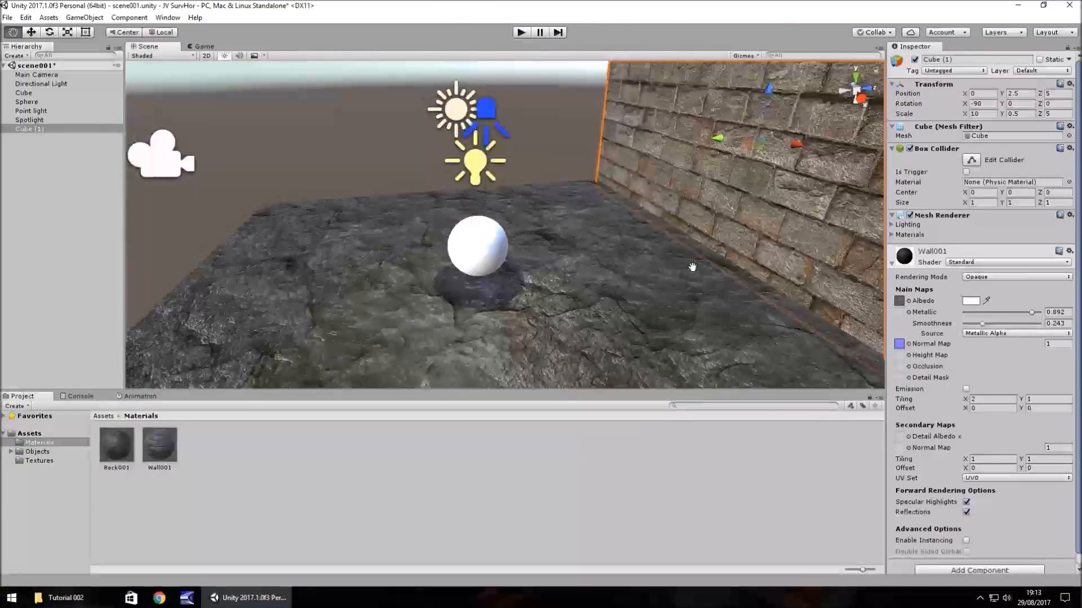
{"action": "right_click_drag", "start_coordinate": [690, 265], "coordinate": [723, 311]}
{"action": "left_click", "coordinate": [723, 311]}
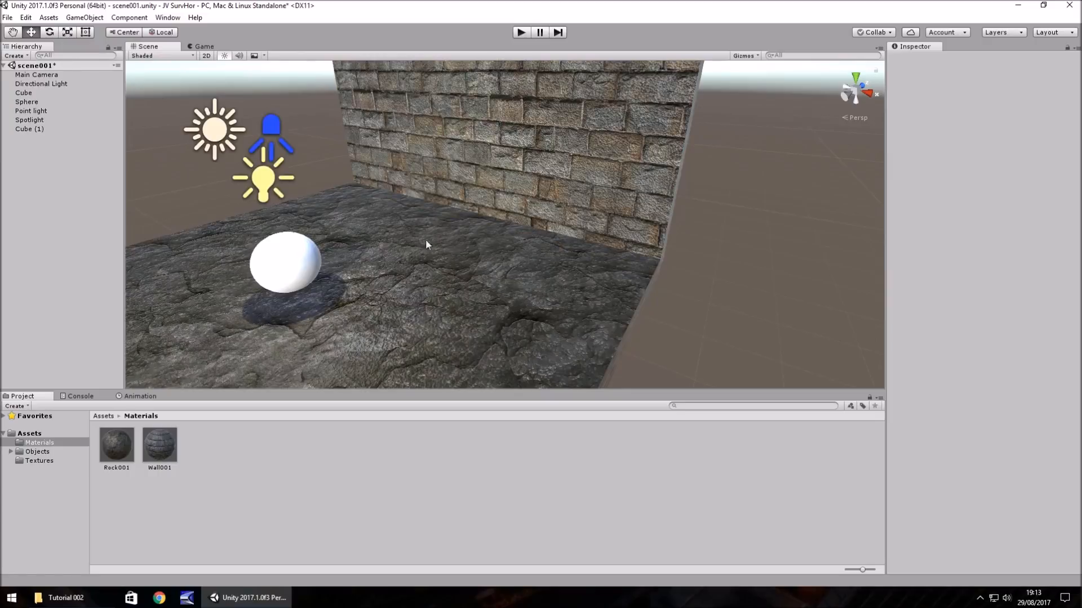
- Turn the brick wall around by setting its Z rotation to 180, keeping X rotation at -90
{"action": "left_click", "coordinate": [510, 162]}
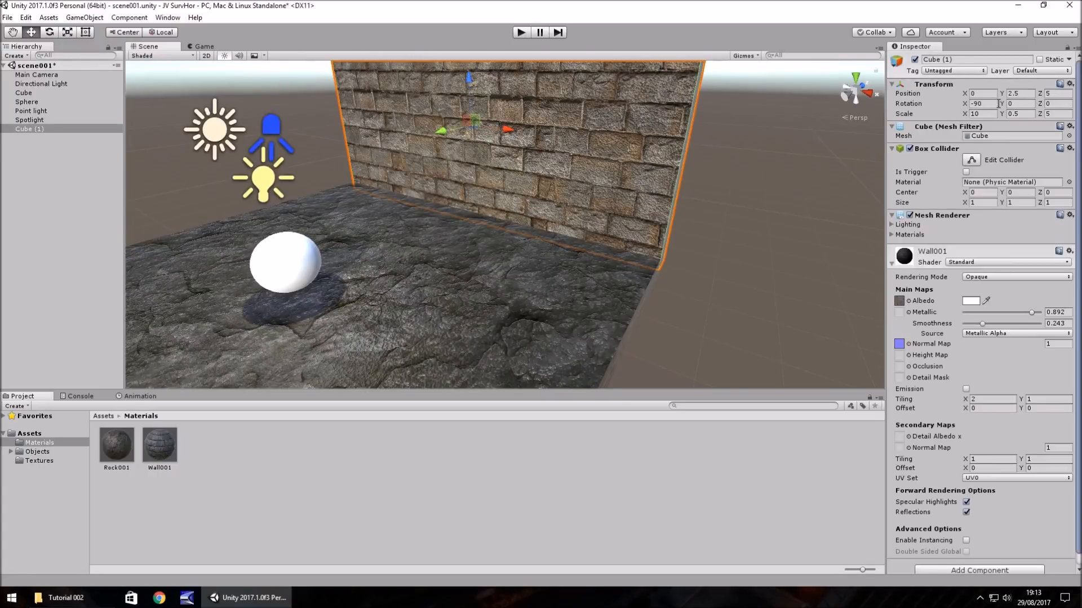
{"action": "left_click_drag", "start_coordinate": [1001, 104], "coordinate": [826, 92]}
{"action": "key", "text": "ctrl+z"}
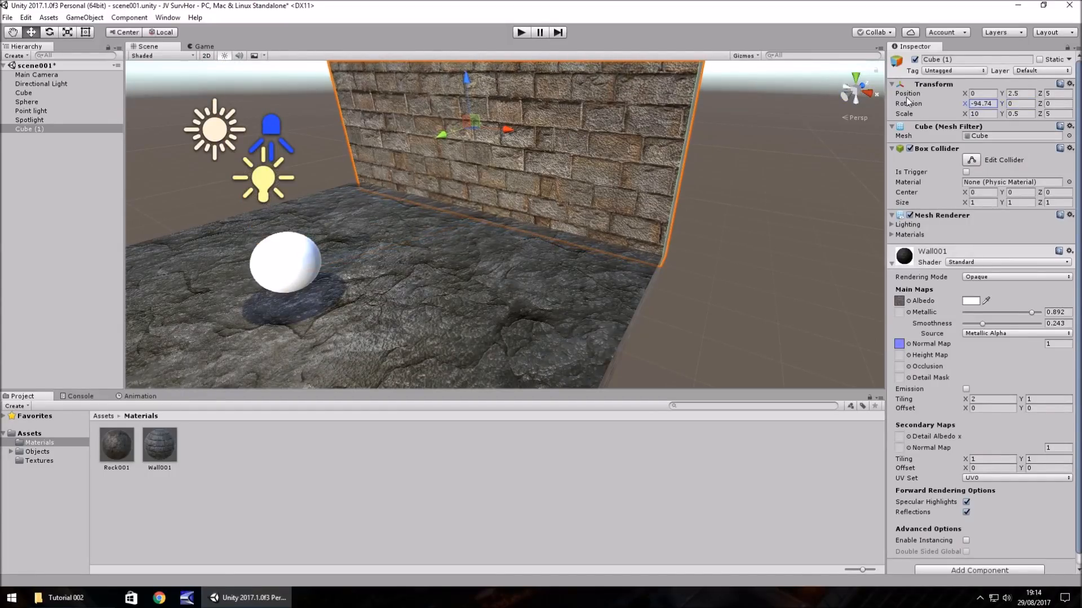
{"action": "left_click", "coordinate": [1048, 104]}
{"action": "left_click_drag", "start_coordinate": [1048, 107], "coordinate": [369, 142]}
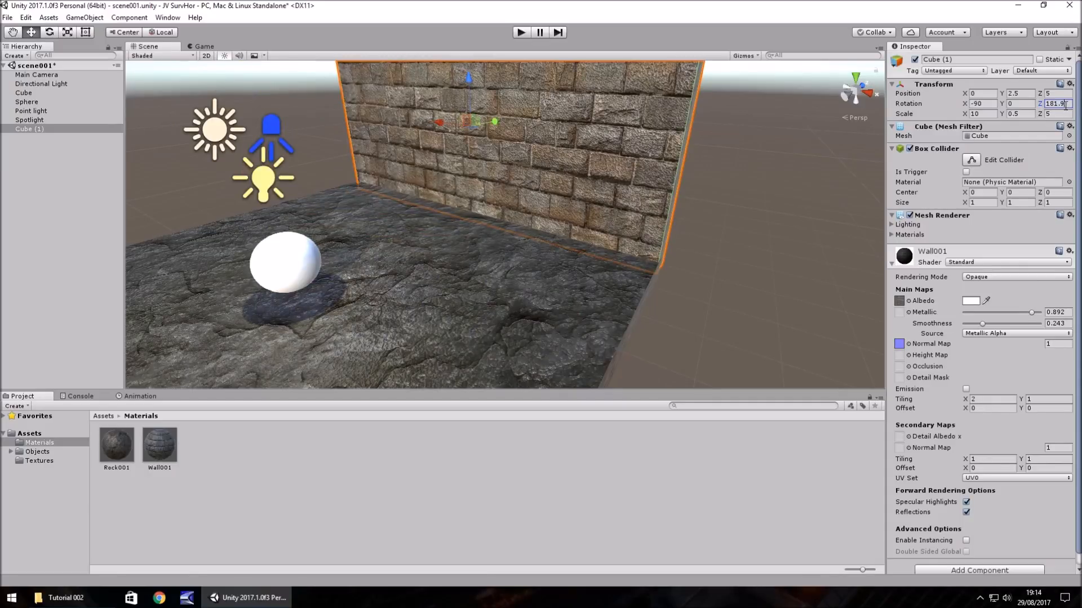
{"action": "type", "text": "180"}
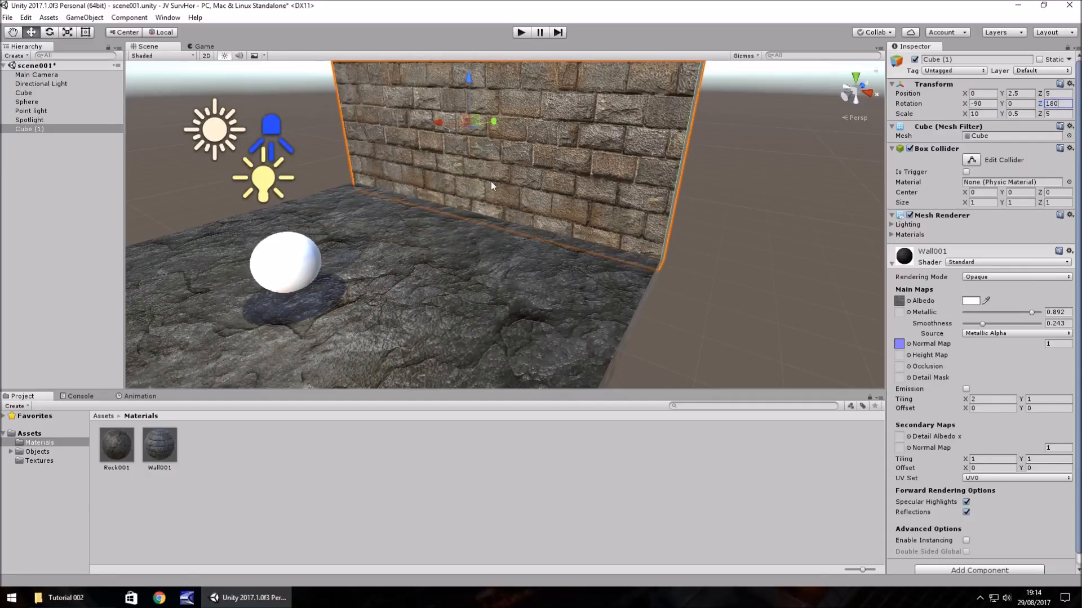
- Lower the brick wall to Y 1.5 so its base sinks into the rock floor, and deselect it
{"action": "right_click_drag", "start_coordinate": [302, 217], "coordinate": [366, 226]}
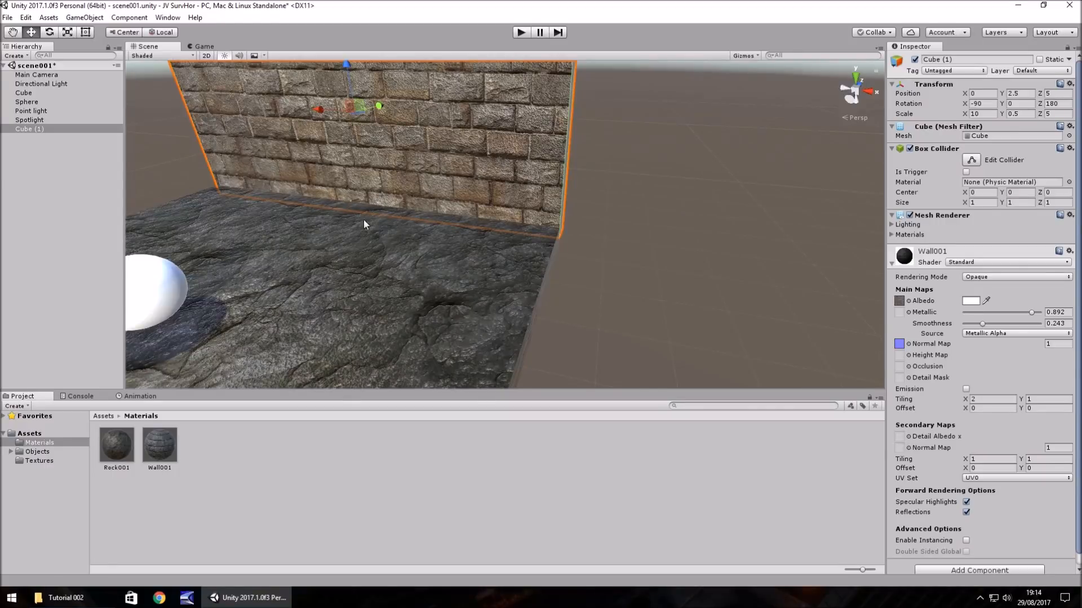
{"action": "middle_click_drag", "start_coordinate": [365, 226], "coordinate": [720, 261]}
{"action": "right_click_drag", "start_coordinate": [451, 247], "coordinate": [634, 250]}
{"action": "key", "text": "Left"}
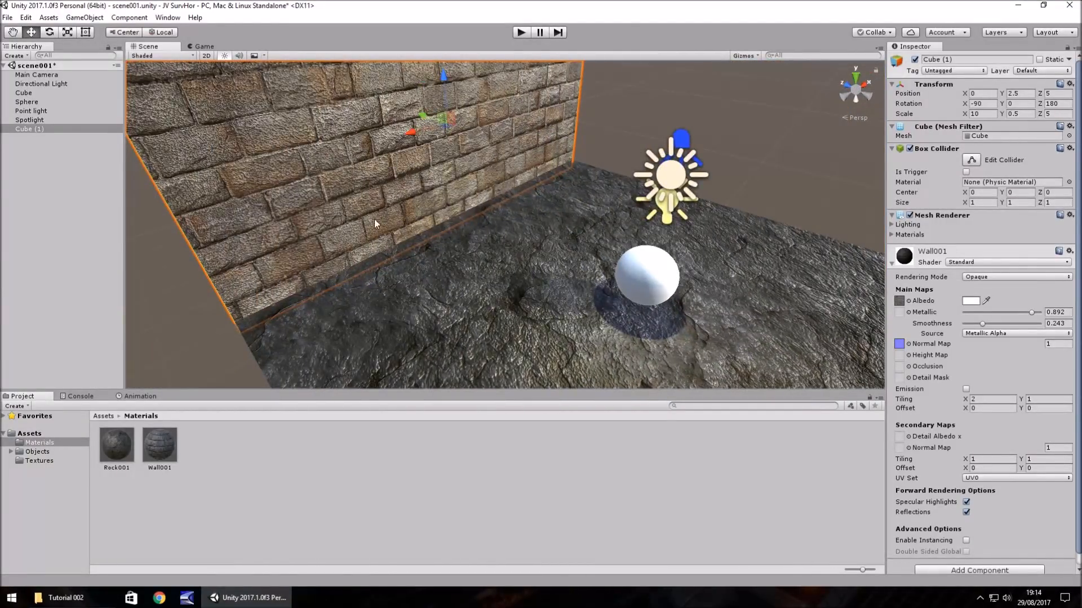
{"action": "left_click_drag", "start_coordinate": [445, 78], "coordinate": [447, 118]}
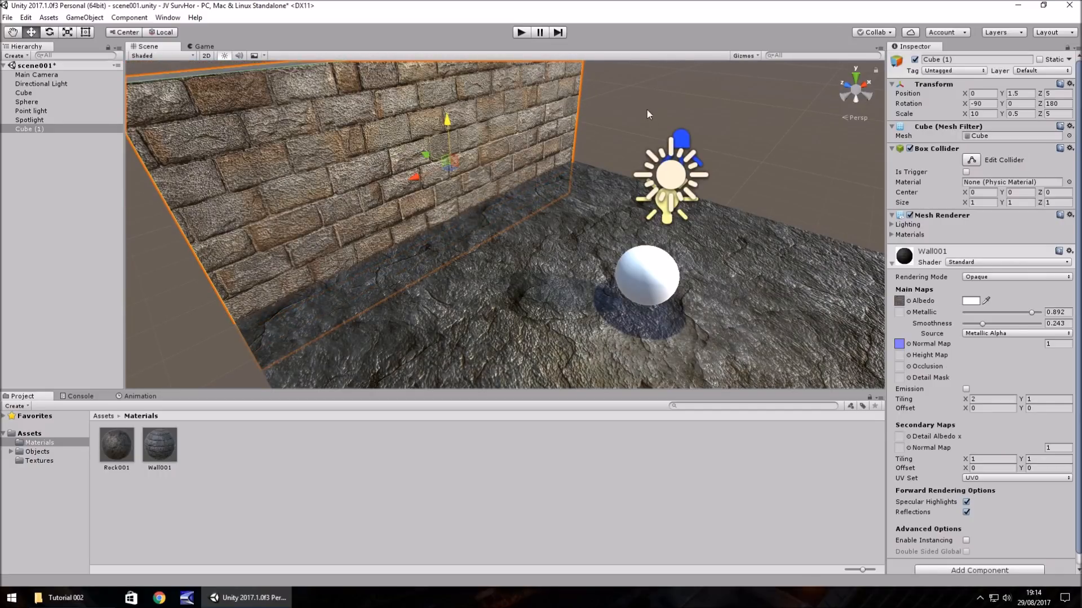
{"action": "right_click_drag", "start_coordinate": [646, 114], "coordinate": [739, 137]}
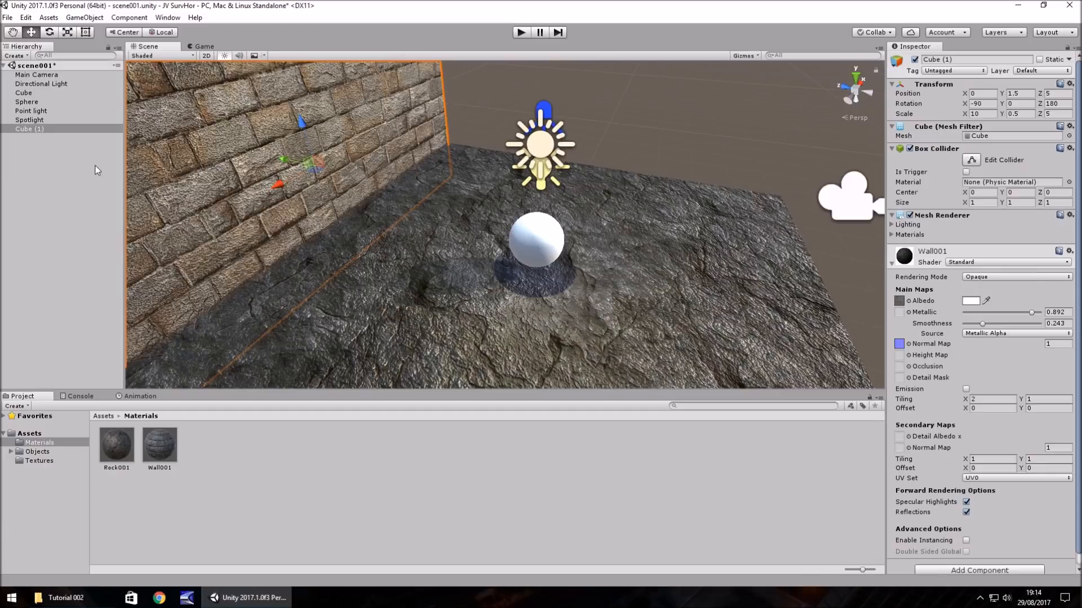
{"action": "left_click", "coordinate": [77, 183]}
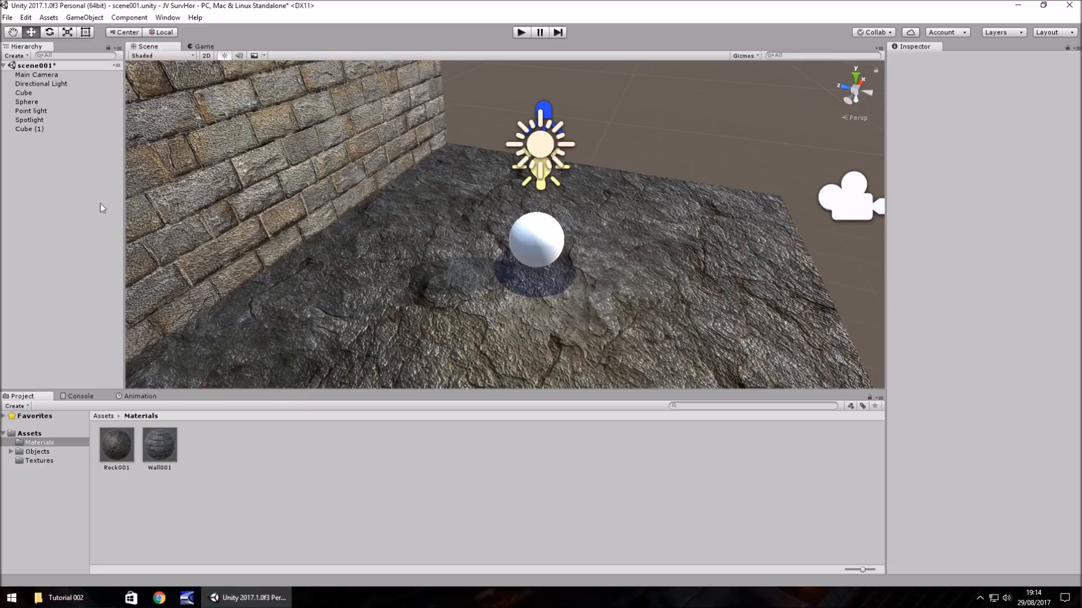
- Rename the rock floor cube as Floor001
{"action": "right_click_drag", "start_coordinate": [362, 187], "coordinate": [266, 145]}
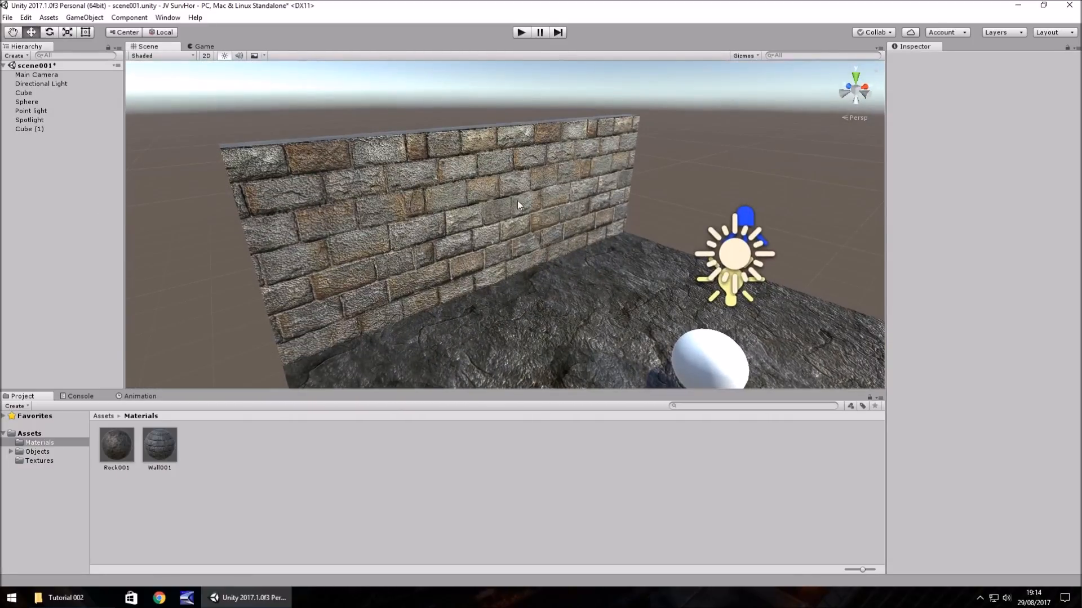
{"action": "right_click_drag", "start_coordinate": [416, 209], "coordinate": [496, 251]}
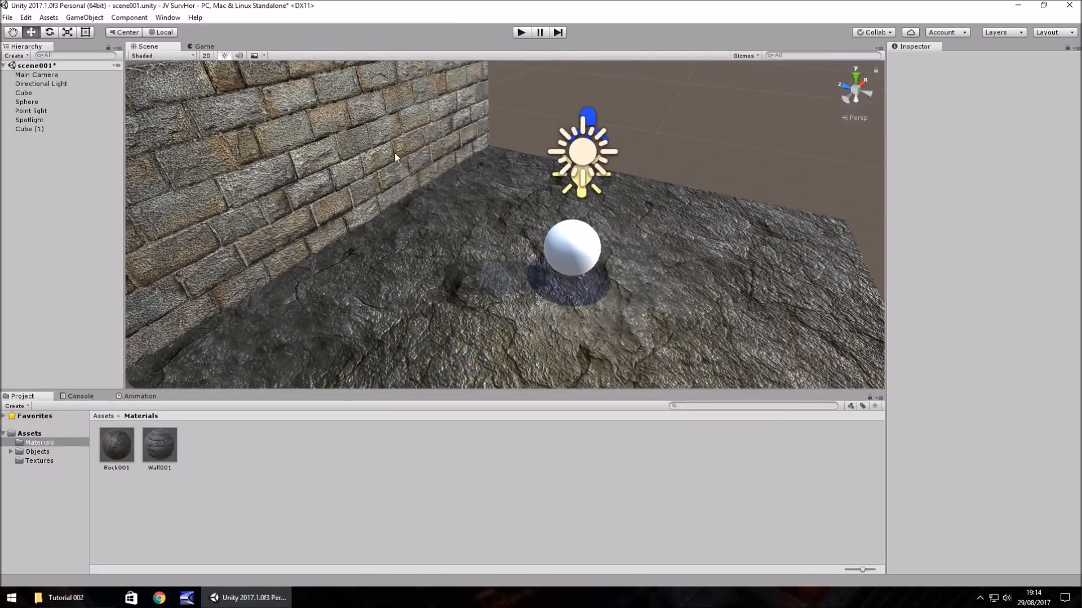
{"action": "right_click_drag", "start_coordinate": [468, 173], "coordinate": [432, 140]}
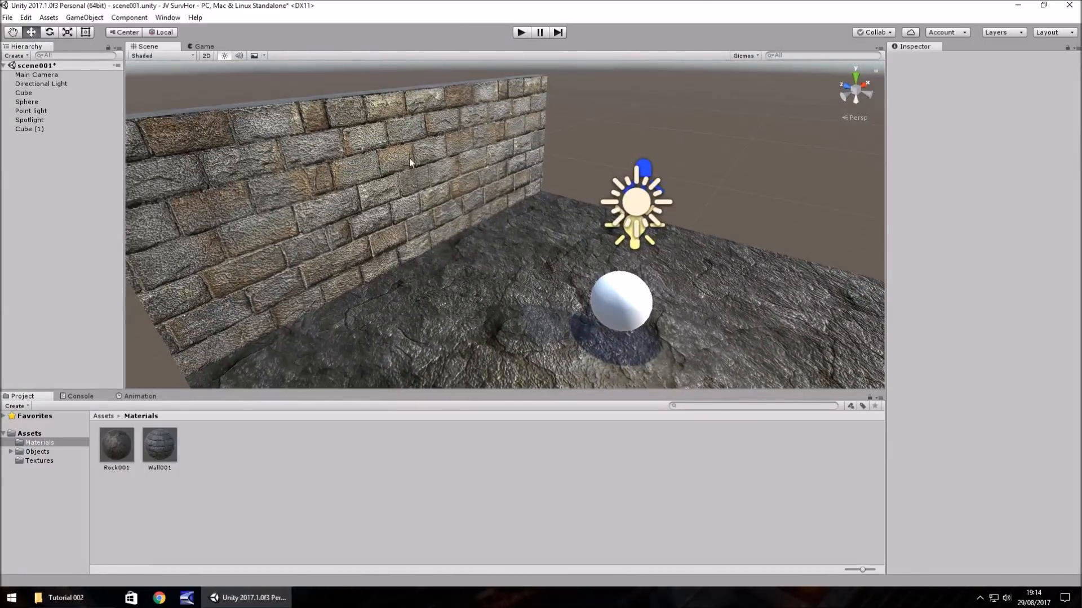
{"action": "left_click", "coordinate": [26, 93]}
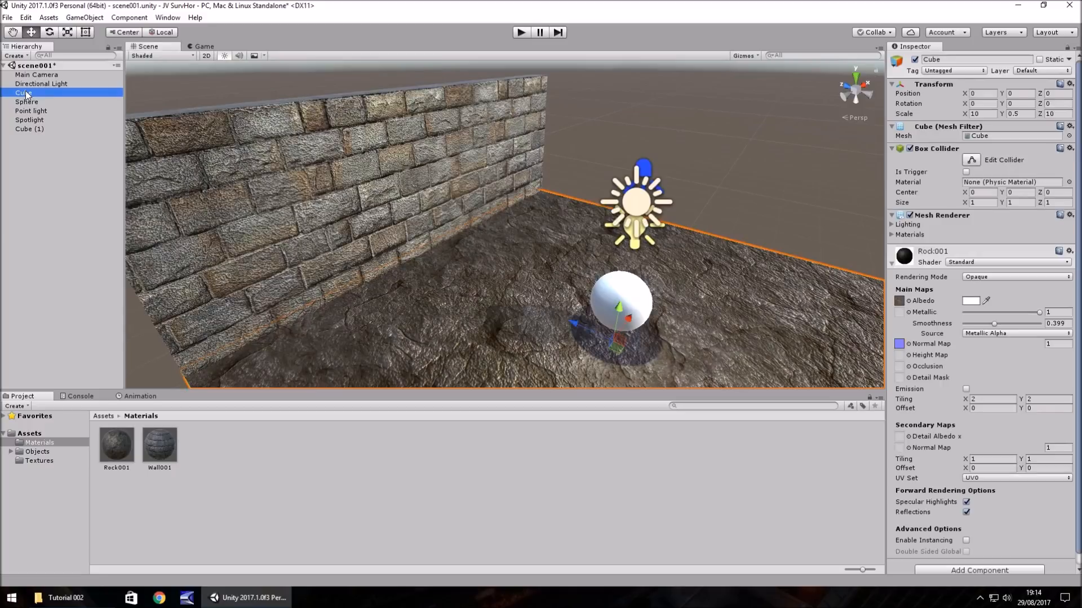
{"action": "right_click", "coordinate": [26, 94]}
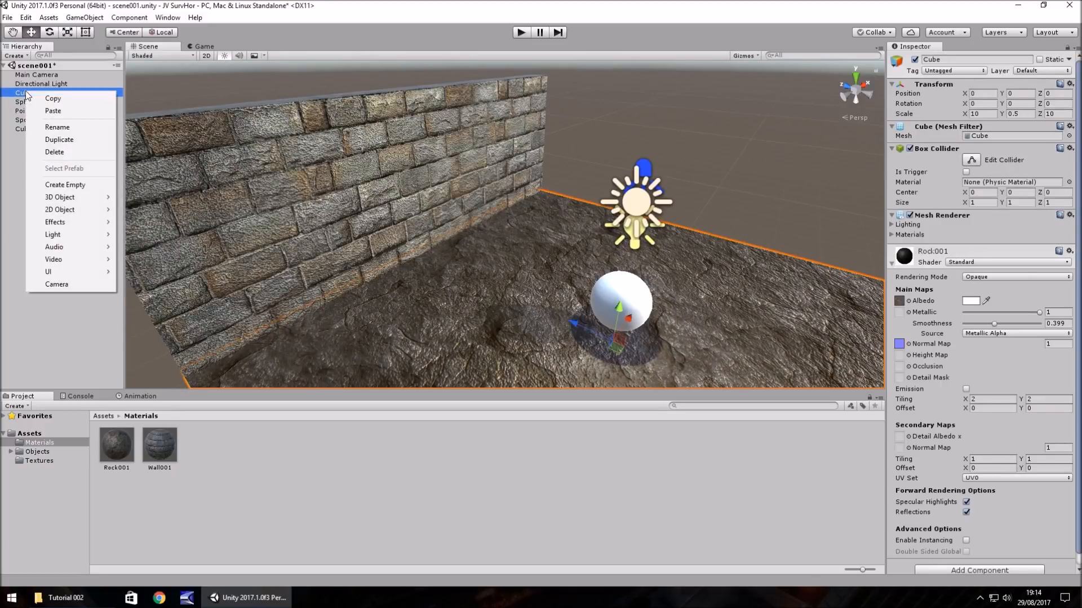
{"action": "left_click", "coordinate": [56, 127]}
{"action": "type", "text": "Fl"}
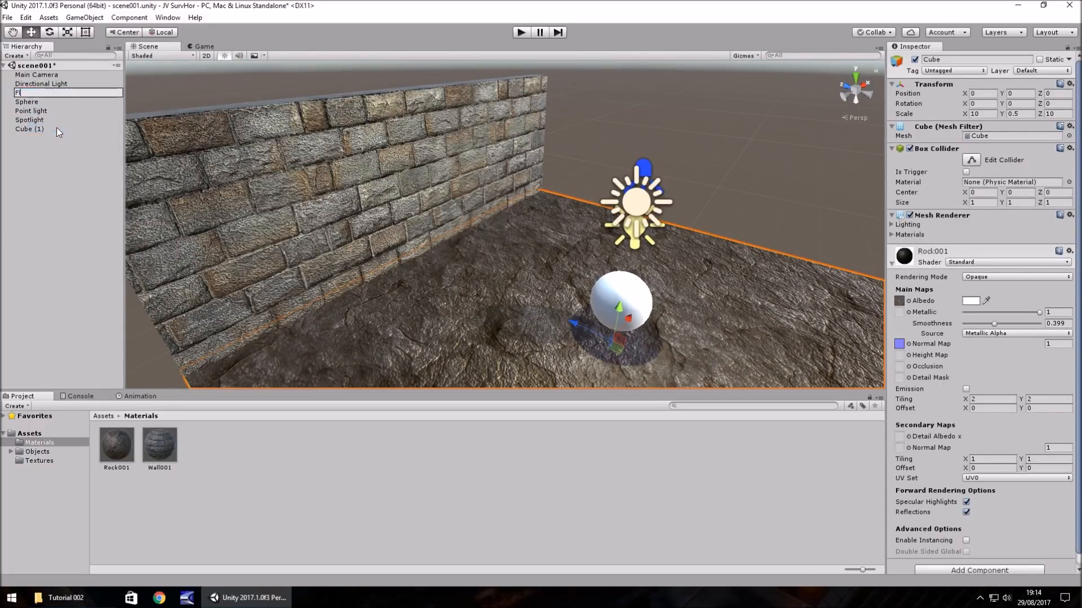
{"action": "type", "text": "oor001"}
{"action": "key", "text": "Return"}
- Rename the brick wall cube as Wall001
{"action": "left_click", "coordinate": [34, 128]}
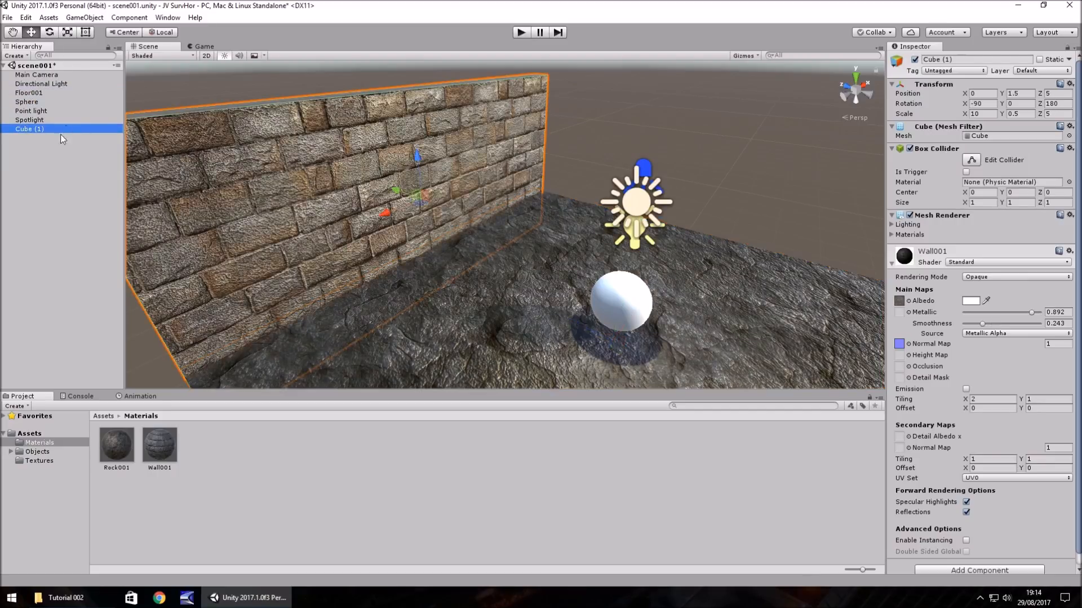
{"action": "key", "text": "F2"}
{"action": "type", "text": "Wall001"}
{"action": "key", "text": "Return"}
- Duplicate the brick wall, move the copy to X 7.5 and set its Z rotation to 270
{"action": "key", "text": "ctrl+d"}
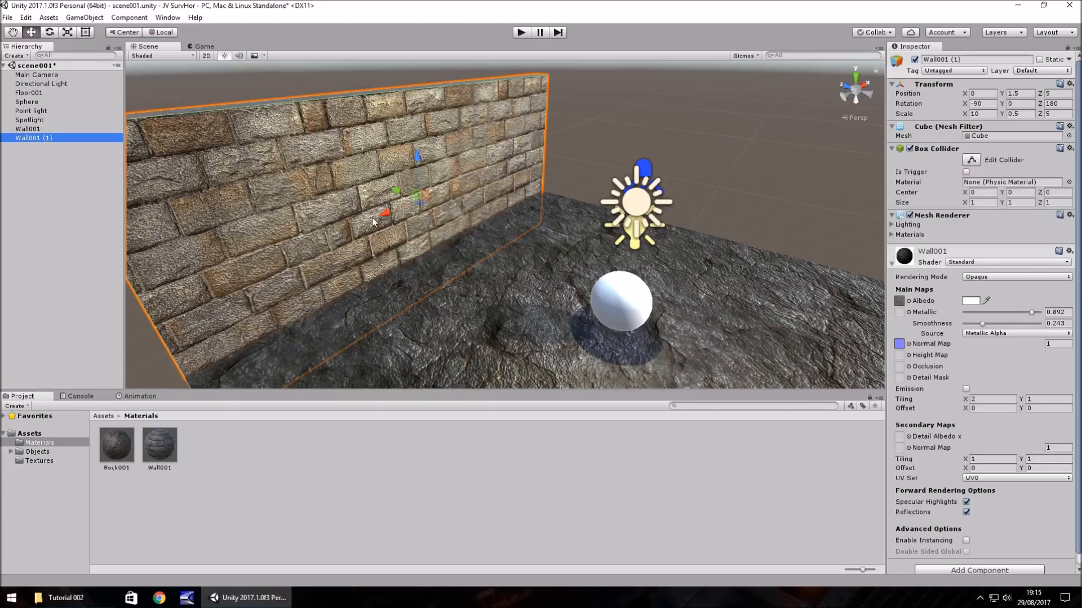
{"action": "left_click_drag", "start_coordinate": [387, 218], "coordinate": [624, 161]}
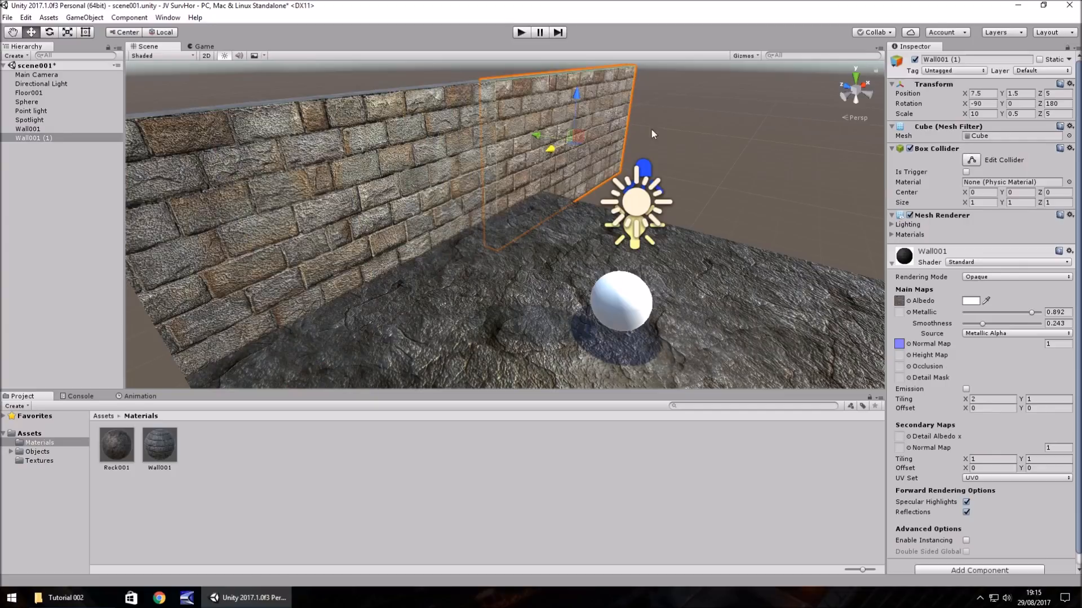
{"action": "left_click_drag", "start_coordinate": [1039, 103], "coordinate": [139, 116]}
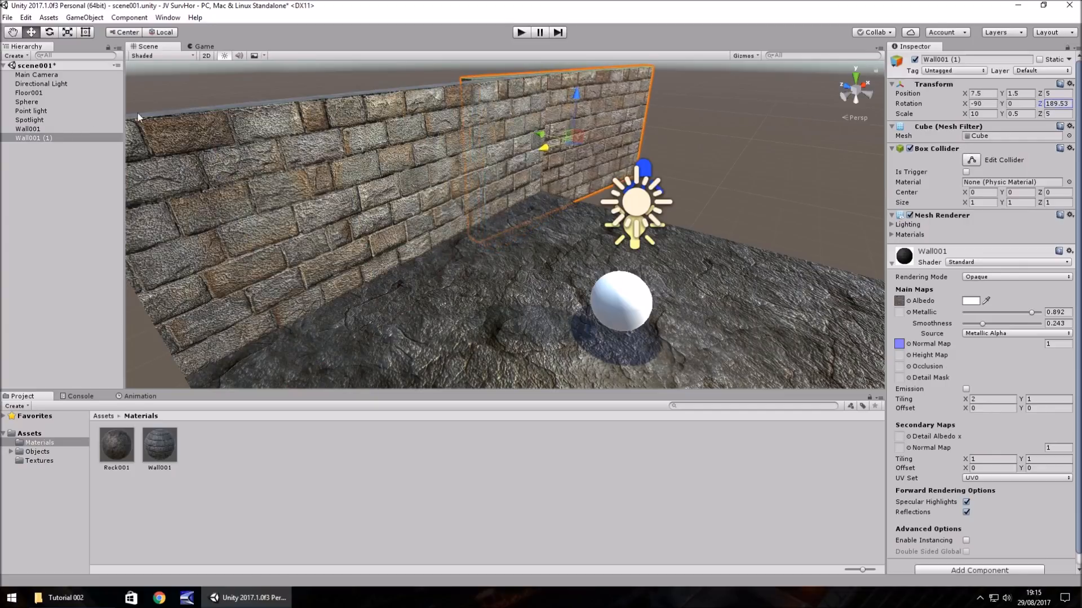
{"action": "left_click", "coordinate": [1064, 103]}
{"action": "type", "text": "270"}
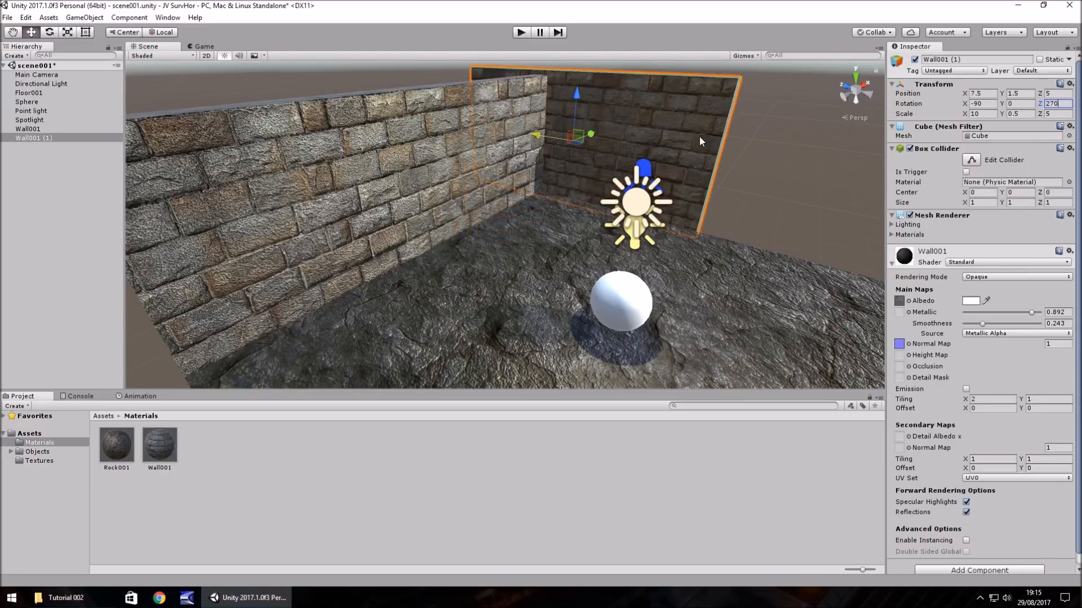
- Move the rotated wall copy towards the room's corner, to X 5.5 and Z 1.5
{"action": "right_click_drag", "start_coordinate": [699, 137], "coordinate": [660, 144]}
{"action": "scroll", "coordinate": [680, 133], "scroll_direction": "down", "scroll_amount": 3}
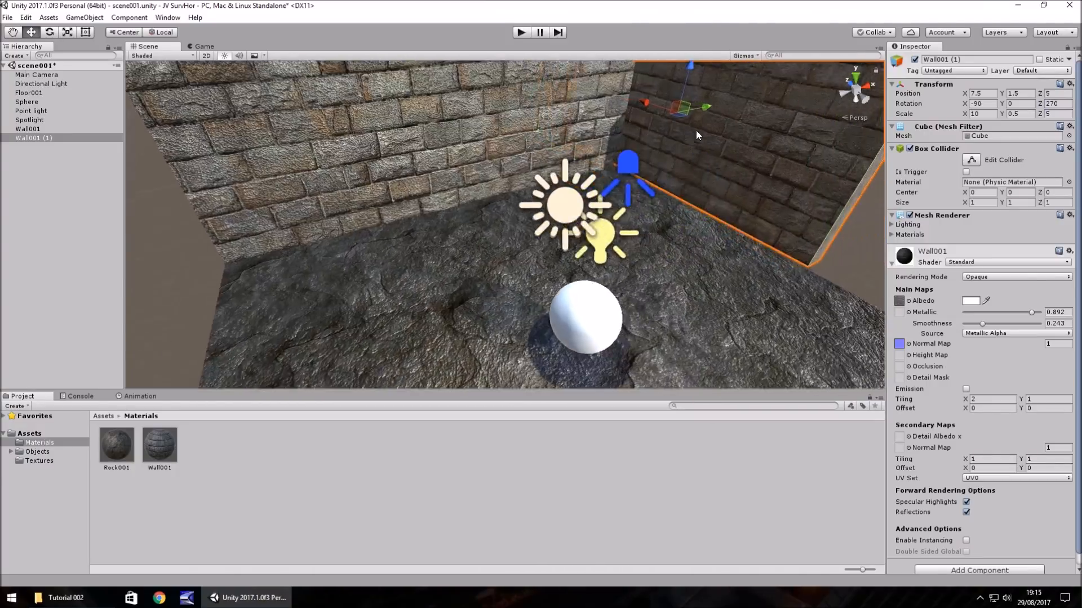
{"action": "middle_click_drag", "start_coordinate": [695, 130], "coordinate": [635, 141]}
{"action": "scroll", "coordinate": [635, 141], "scroll_direction": "up", "scroll_amount": 4}
{"action": "left_click_drag", "start_coordinate": [603, 126], "coordinate": [543, 196], "text": "ctrl"}
{"action": "right_click_drag", "start_coordinate": [414, 220], "coordinate": [492, 219]}
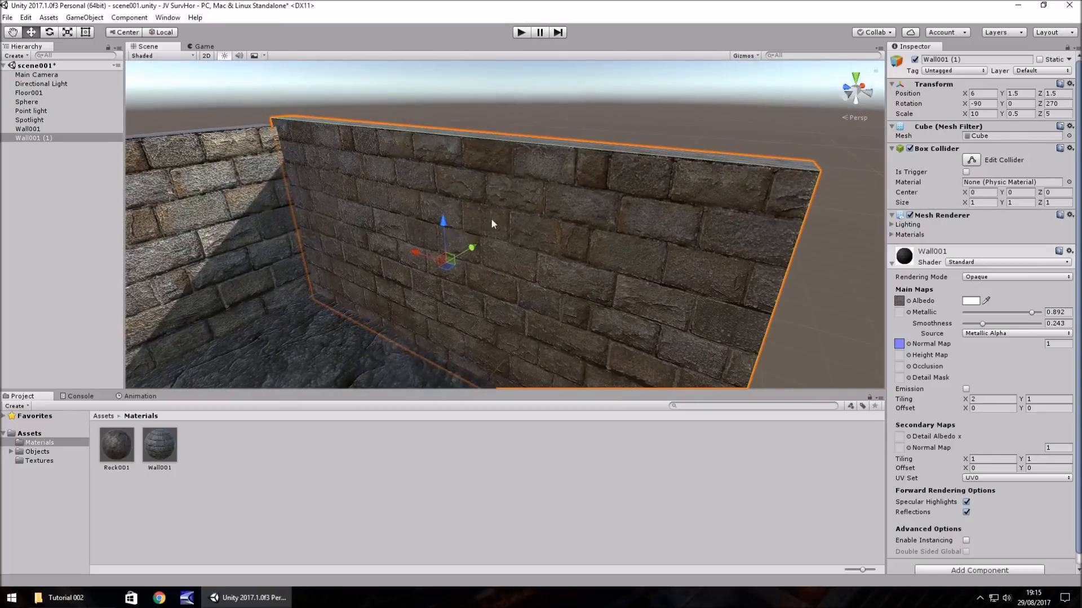
{"action": "left_click_drag", "start_coordinate": [442, 221], "coordinate": [459, 259], "text": "ctrl"}
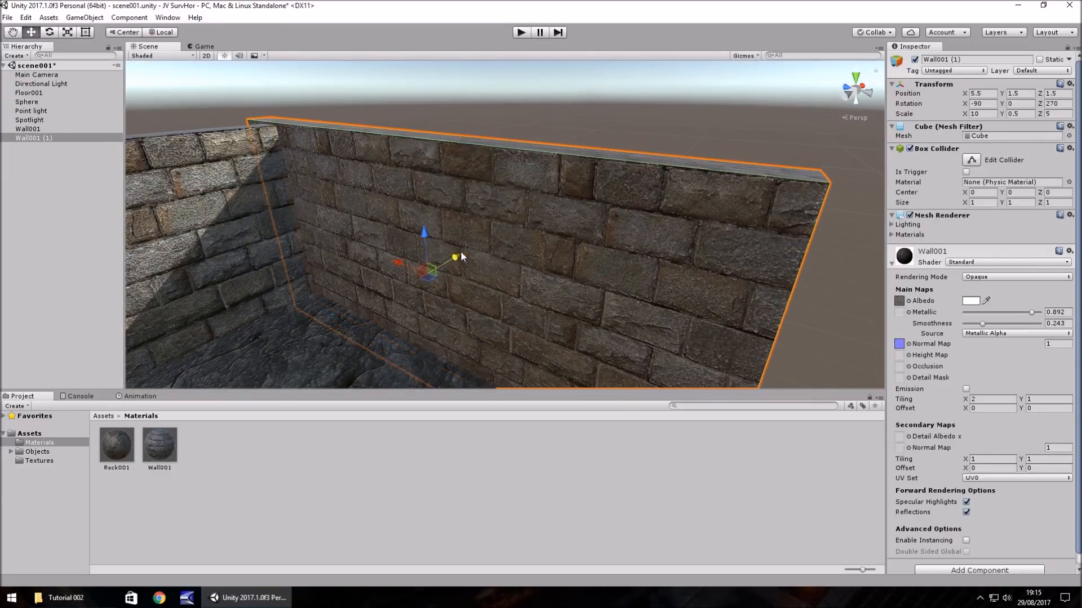
- Align the rotated wall copy with the floor's edge and the first wall's corner at X 5, Z 0
{"action": "right_click_drag", "start_coordinate": [357, 130], "coordinate": [313, 169]}
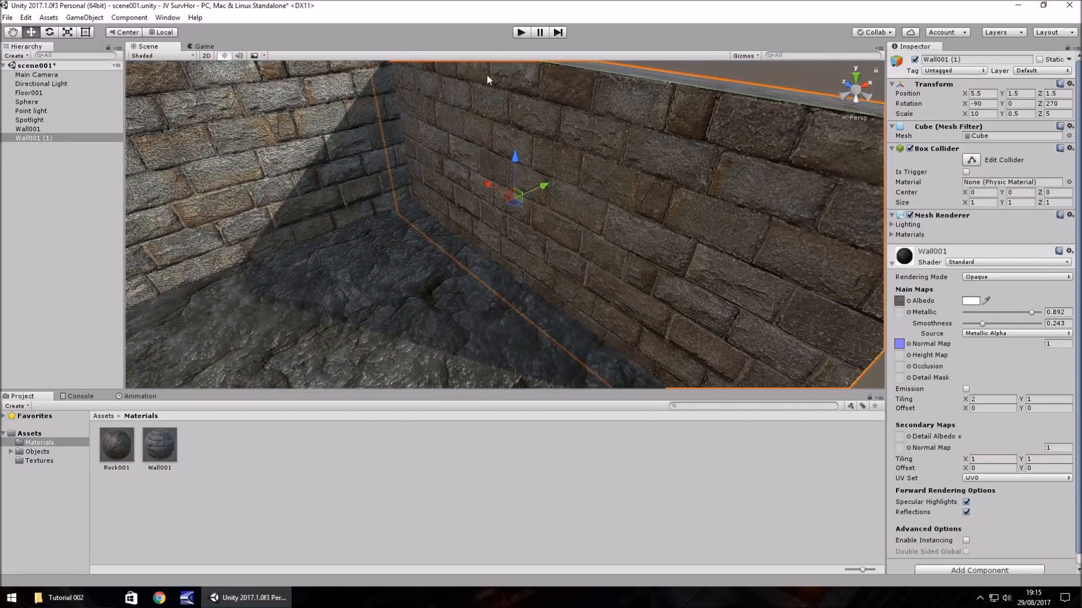
{"action": "middle_click_drag", "start_coordinate": [486, 73], "coordinate": [386, 96]}
{"action": "left_click_drag", "start_coordinate": [386, 96], "coordinate": [485, 249], "text": "alt"}
{"action": "left_click_drag", "start_coordinate": [263, 167], "coordinate": [445, 245], "text": "alt"}
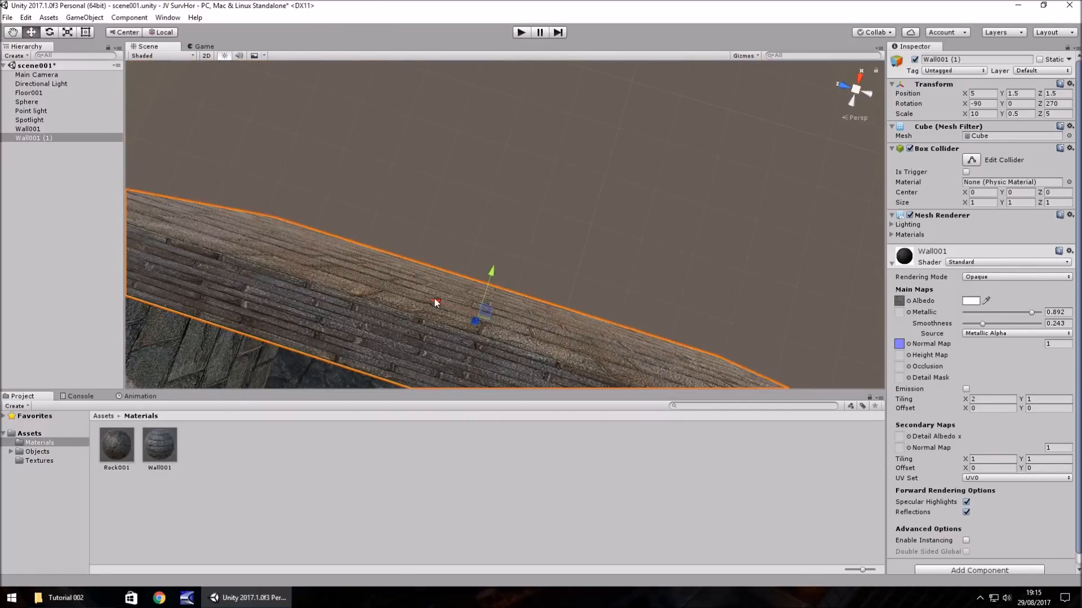
{"action": "left_click_drag", "start_coordinate": [435, 302], "coordinate": [500, 319], "text": "ctrl"}
{"action": "middle_click_drag", "start_coordinate": [293, 246], "coordinate": [446, 218]}
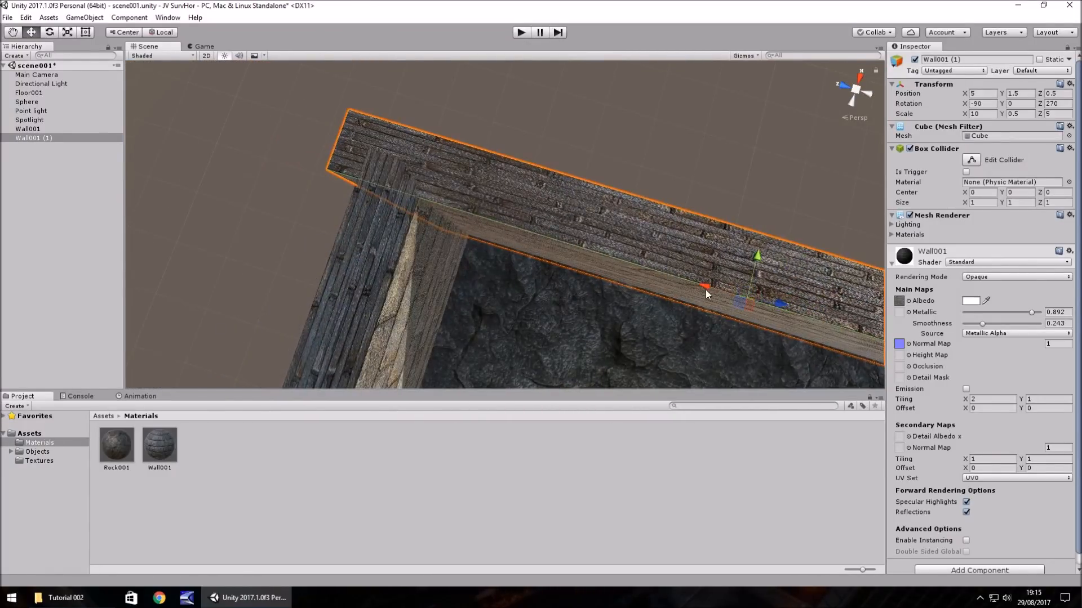
{"action": "left_click_drag", "start_coordinate": [705, 290], "coordinate": [750, 297], "text": "ctrl"}
{"action": "left_click_drag", "start_coordinate": [639, 262], "coordinate": [470, 212], "text": "alt"}
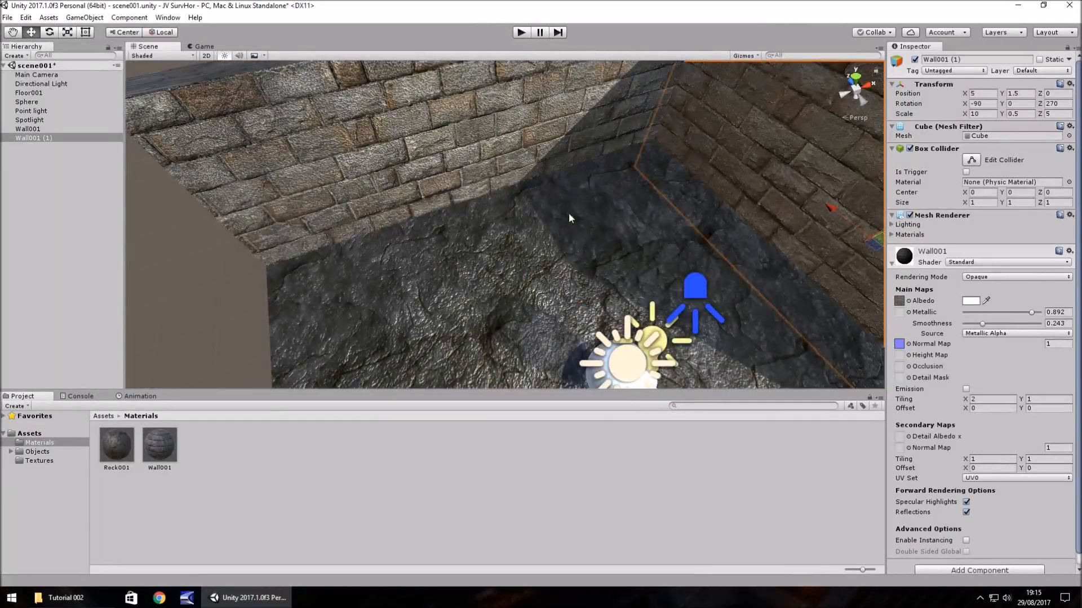
{"action": "left_click_drag", "start_coordinate": [569, 218], "coordinate": [299, 227], "text": "alt"}
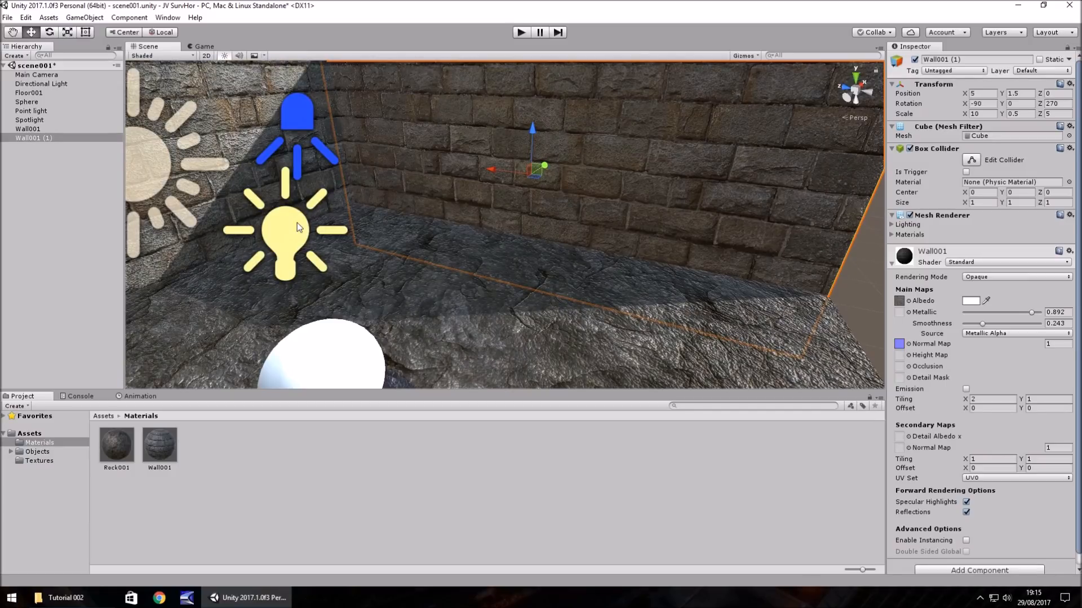
{"action": "left_click_drag", "start_coordinate": [427, 237], "coordinate": [339, 209], "text": "alt"}
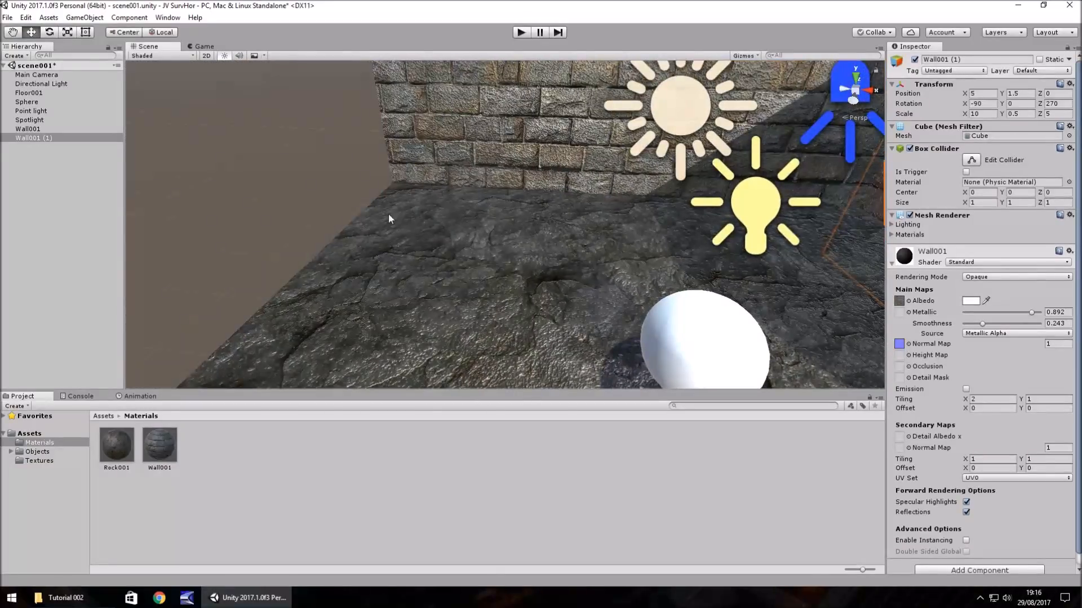
{"action": "middle_click_drag", "start_coordinate": [553, 238], "coordinate": [66, 280]}
{"action": "left_click_drag", "start_coordinate": [135, 282], "coordinate": [707, 259], "text": "alt"}
{"action": "right_click_drag", "start_coordinate": [467, 258], "coordinate": [618, 257]}
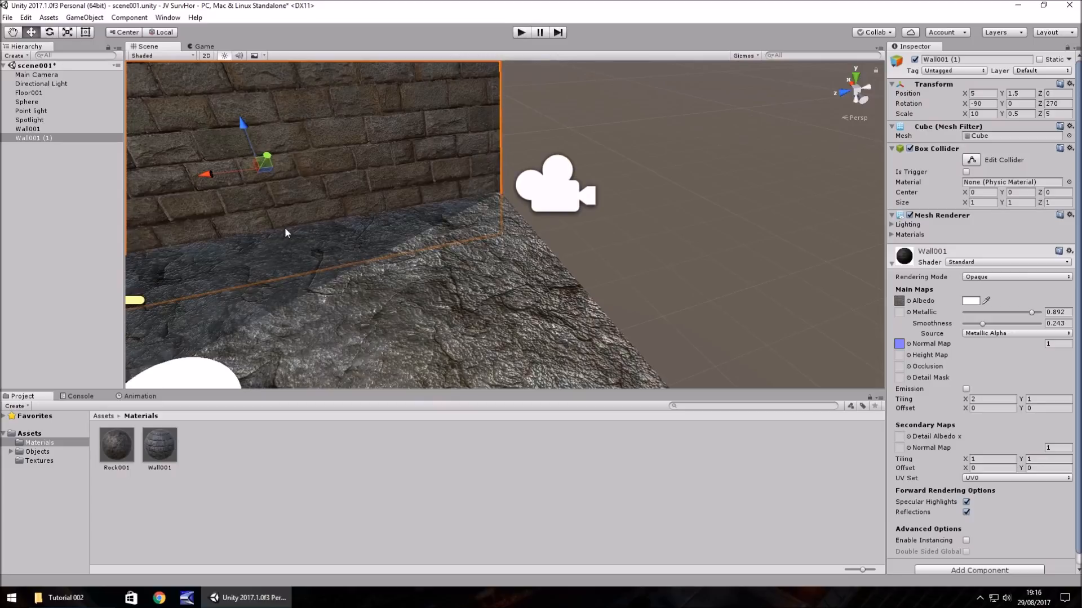
- Duplicate the first brick wall, move the copy to Z -5 on the opposite floor edge and set its Z rotation to 0
{"action": "right_click_drag", "start_coordinate": [552, 248], "coordinate": [330, 247]}
{"action": "left_click", "coordinate": [281, 141]}
{"action": "scroll", "coordinate": [374, 189], "scroll_direction": "down", "scroll_amount": 1}
{"action": "scroll", "coordinate": [415, 192], "scroll_direction": "down", "scroll_amount": 1}
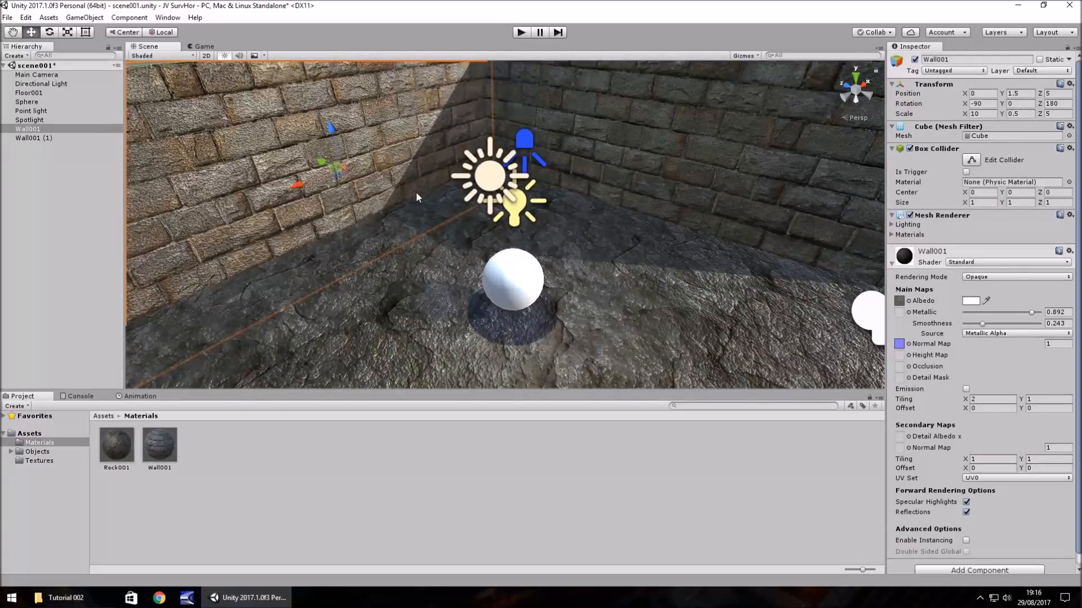
{"action": "key", "text": "ctrl+d"}
{"action": "left_click_drag", "start_coordinate": [321, 160], "coordinate": [550, 253]}
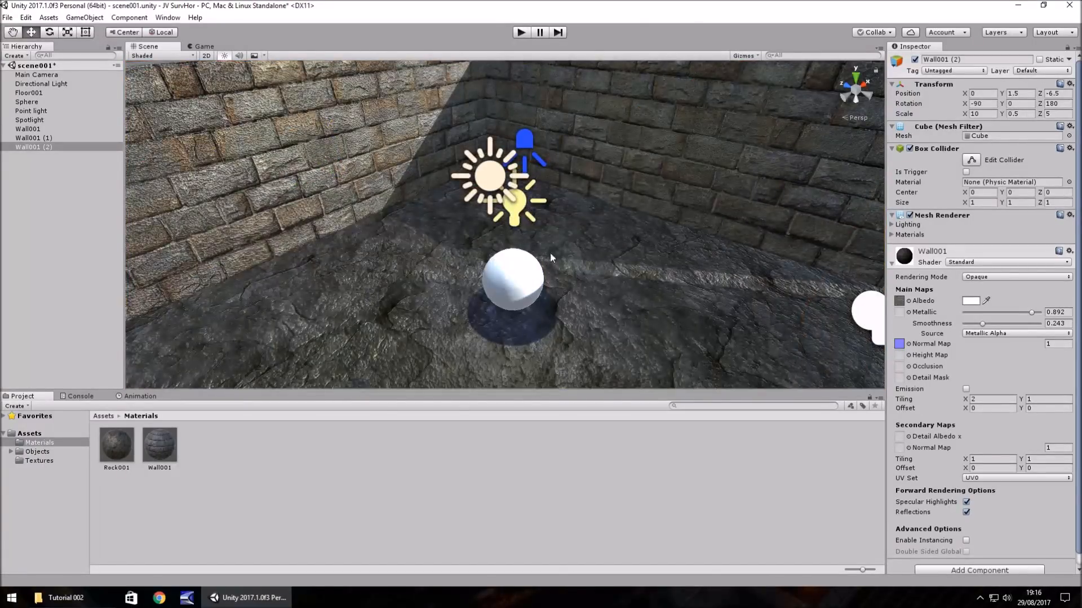
{"action": "right_click_drag", "start_coordinate": [550, 254], "coordinate": [676, 260]}
{"action": "left_click_drag", "start_coordinate": [648, 250], "coordinate": [569, 258]}
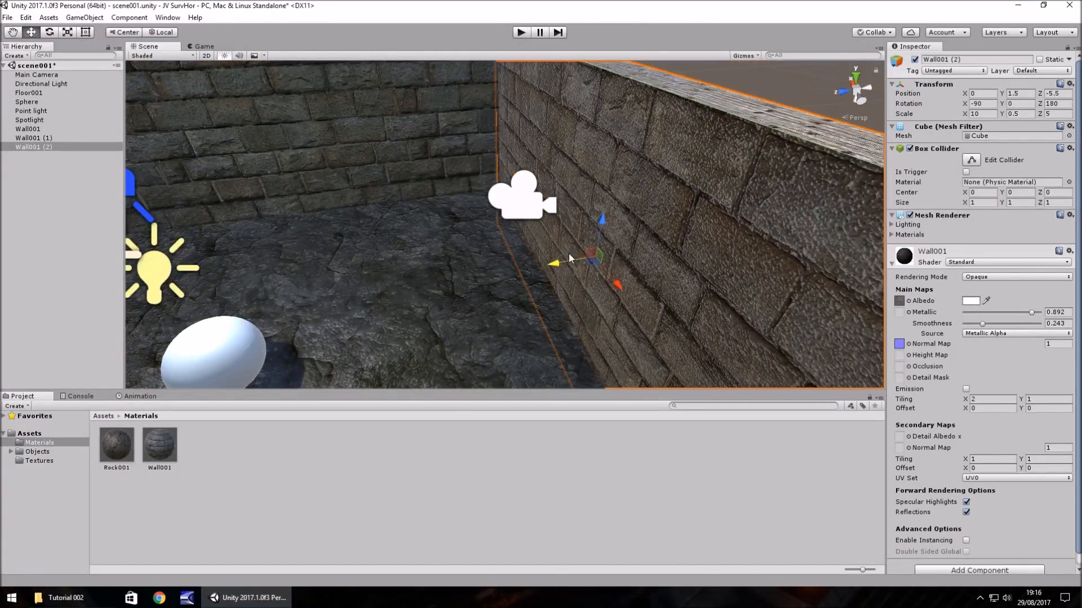
{"action": "left_click", "coordinate": [1056, 104]}
{"action": "type", "text": "0"}
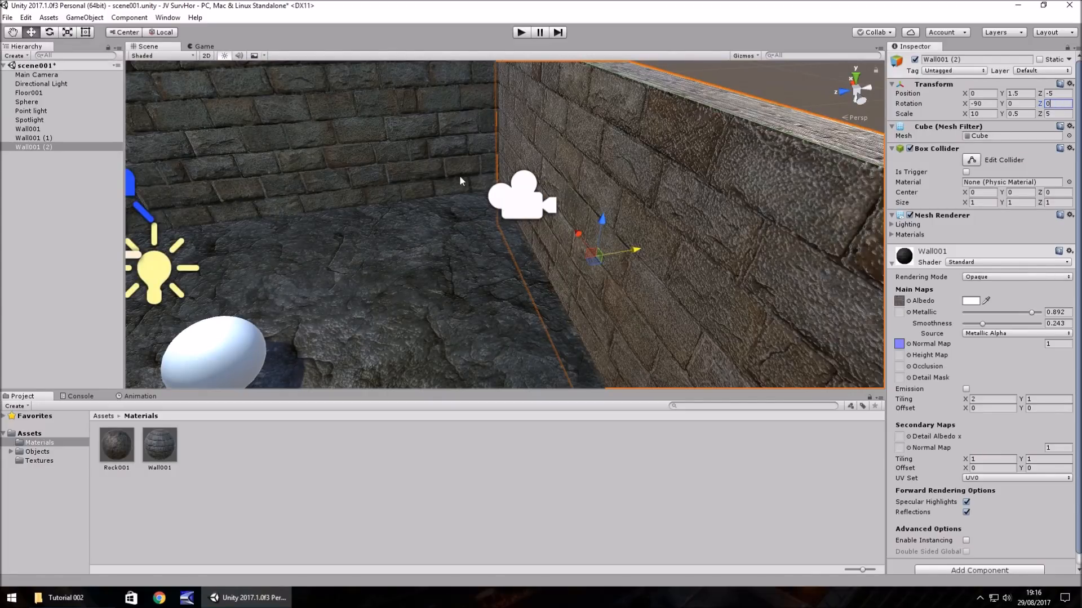
- Duplicate the side wall at X 5, move the copy to X -5 and set its Z rotation to 90
{"action": "middle_click_drag", "start_coordinate": [458, 175], "coordinate": [624, 200]}
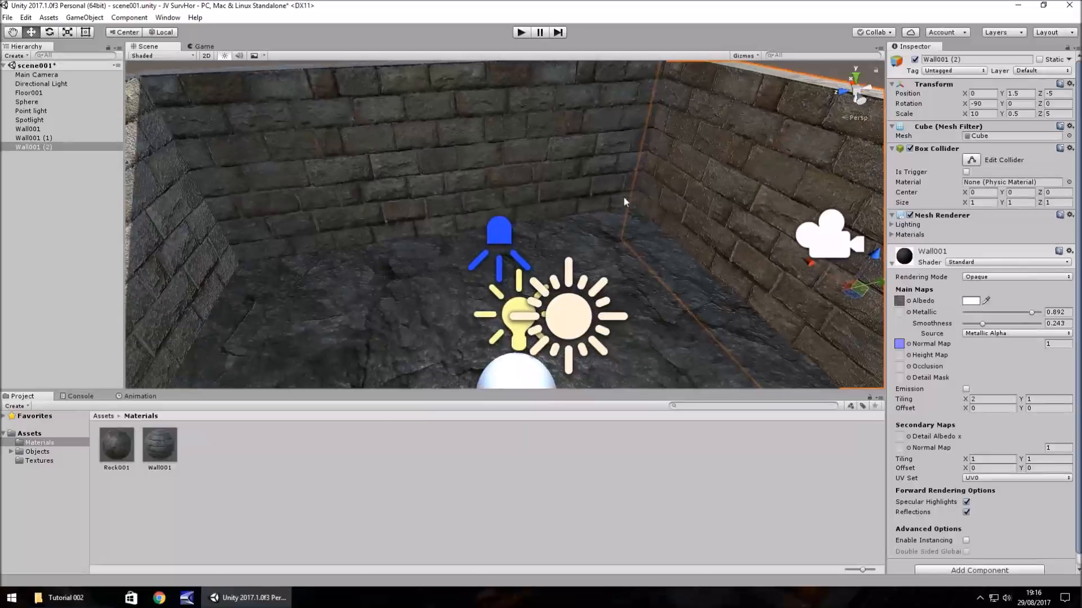
{"action": "right_click_drag", "start_coordinate": [624, 201], "coordinate": [502, 225]}
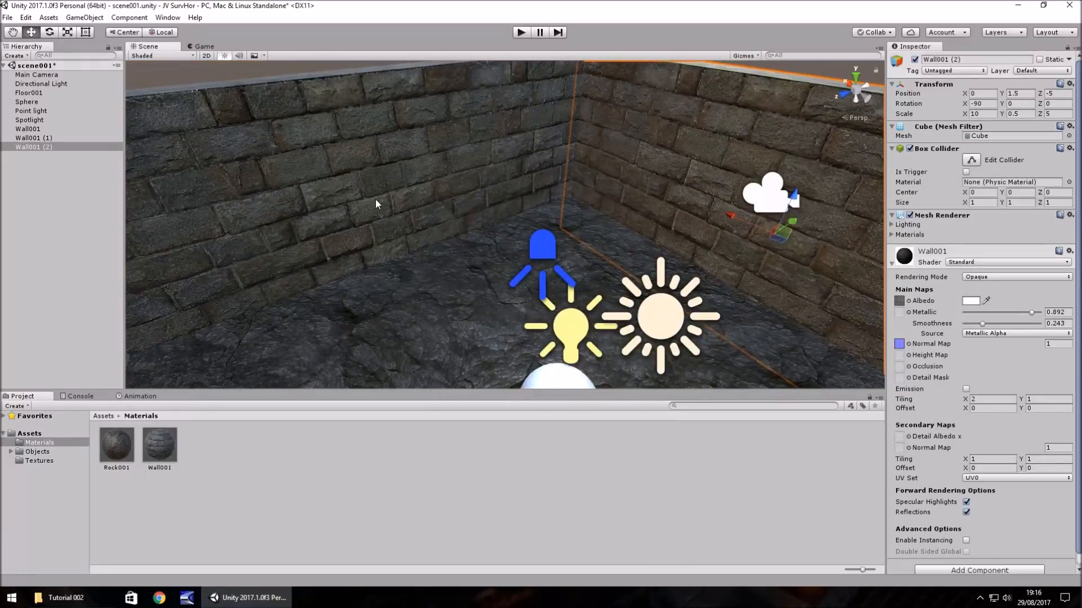
{"action": "left_click", "coordinate": [375, 198]}
{"action": "key", "text": "ctrl+d"}
{"action": "left_click_drag", "start_coordinate": [388, 186], "coordinate": [563, 333]}
{"action": "right_click_drag", "start_coordinate": [369, 332], "coordinate": [603, 327]}
{"action": "mouse_move", "coordinate": [604, 326]}
{"action": "left_mouse_down", "text": "ctrl"}
{"action": "mouse_move", "coordinate": [648, 318]}
{"action": "mouse_move", "coordinate": [624, 327]}
{"action": "left_mouse_up", "text": "ctrl"}
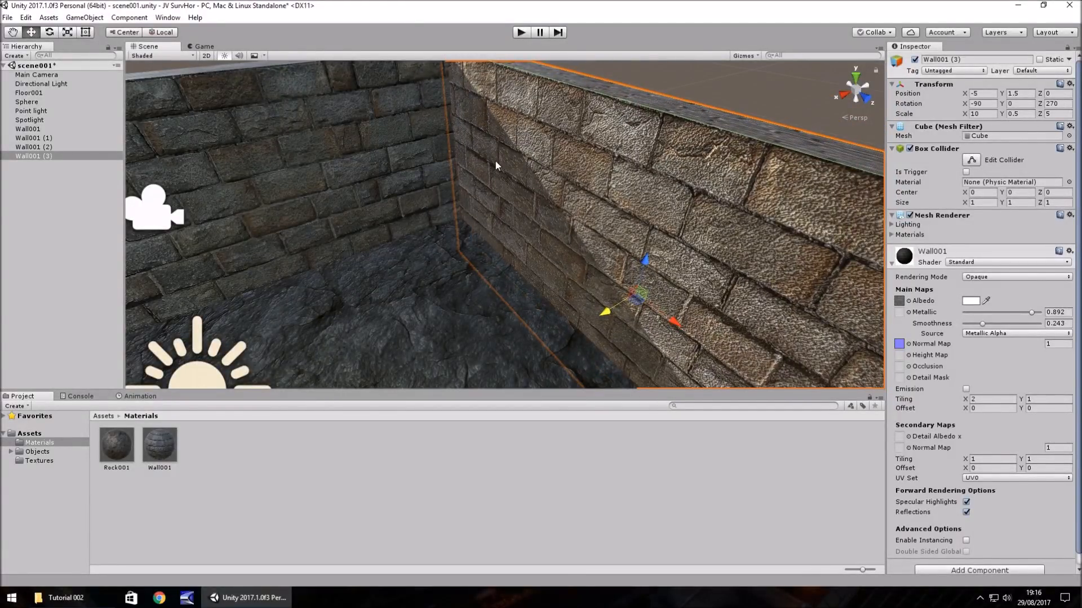
{"action": "left_click", "coordinate": [1054, 105]}
{"action": "type", "text": "90"}
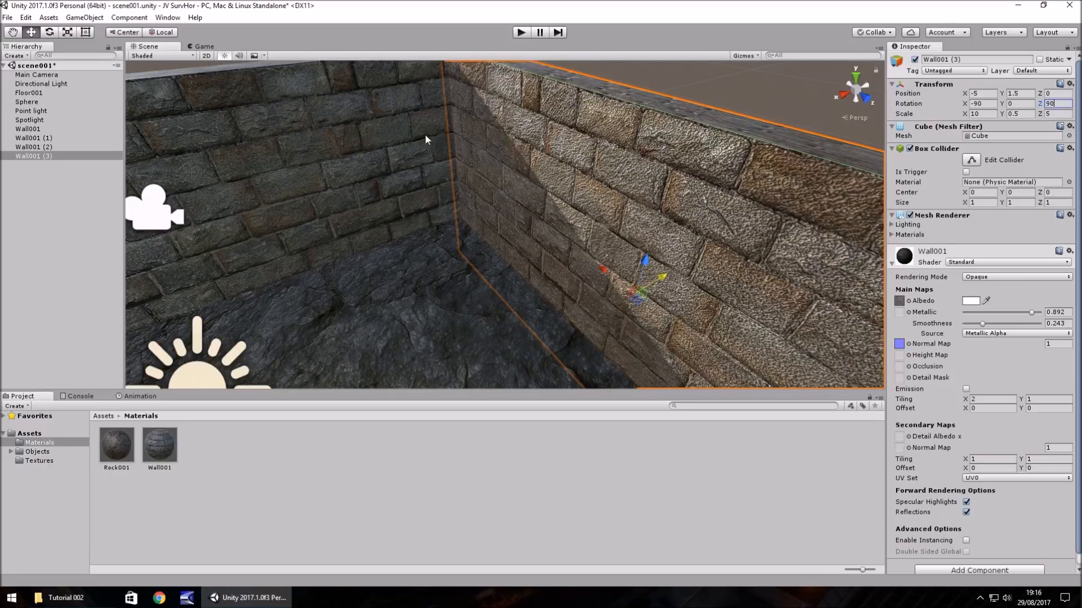
- Delete the sphere, the point light and the spotlight from the scene
{"action": "left_click", "coordinate": [409, 302]}
{"action": "right_click_drag", "start_coordinate": [526, 229], "coordinate": [465, 212]}
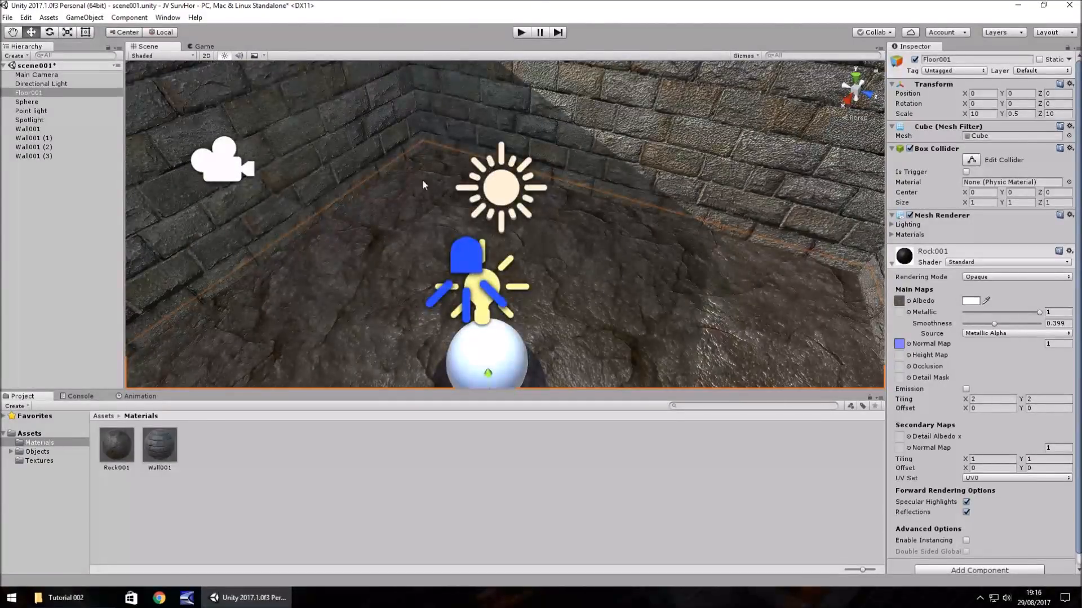
{"action": "left_click", "coordinate": [49, 82]}
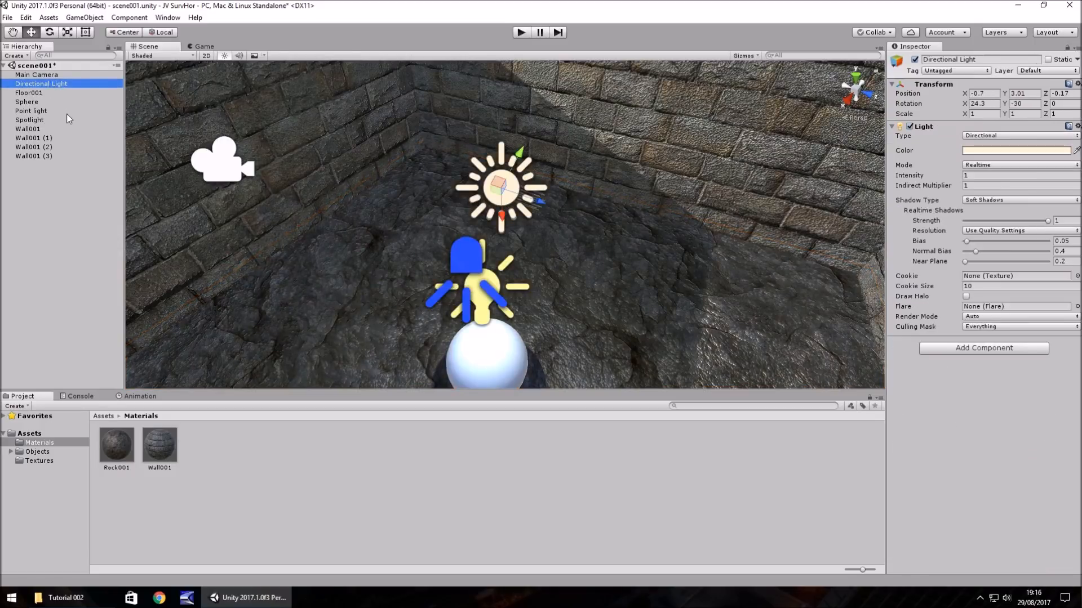
{"action": "left_click", "coordinate": [40, 102]}
{"action": "key", "text": "Delete"}
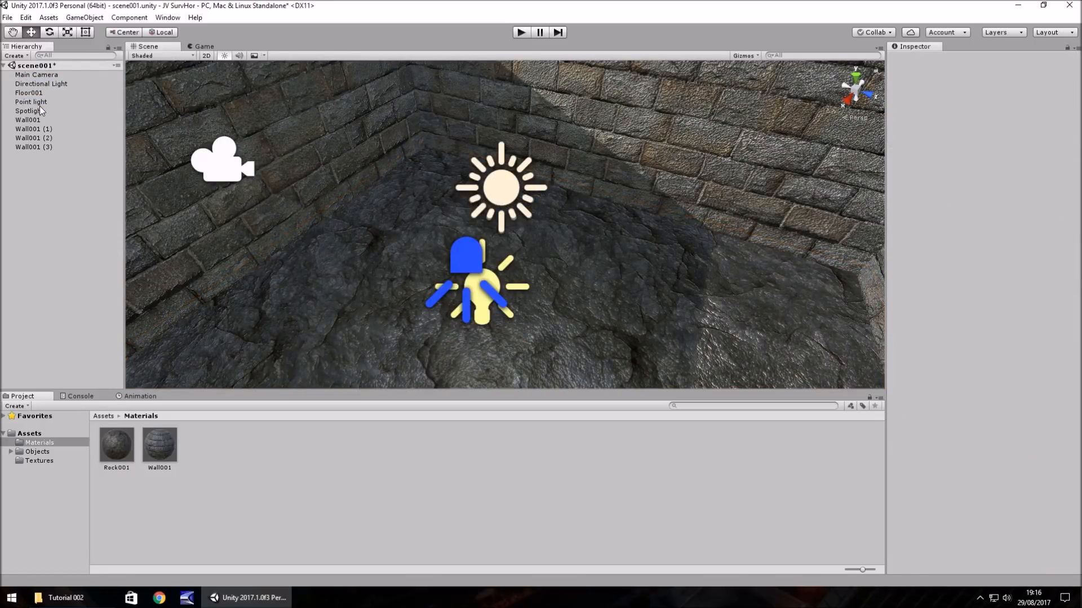
{"action": "left_click", "coordinate": [45, 101]}
{"action": "key", "text": "Delete"}
{"action": "left_click", "coordinate": [48, 103]}
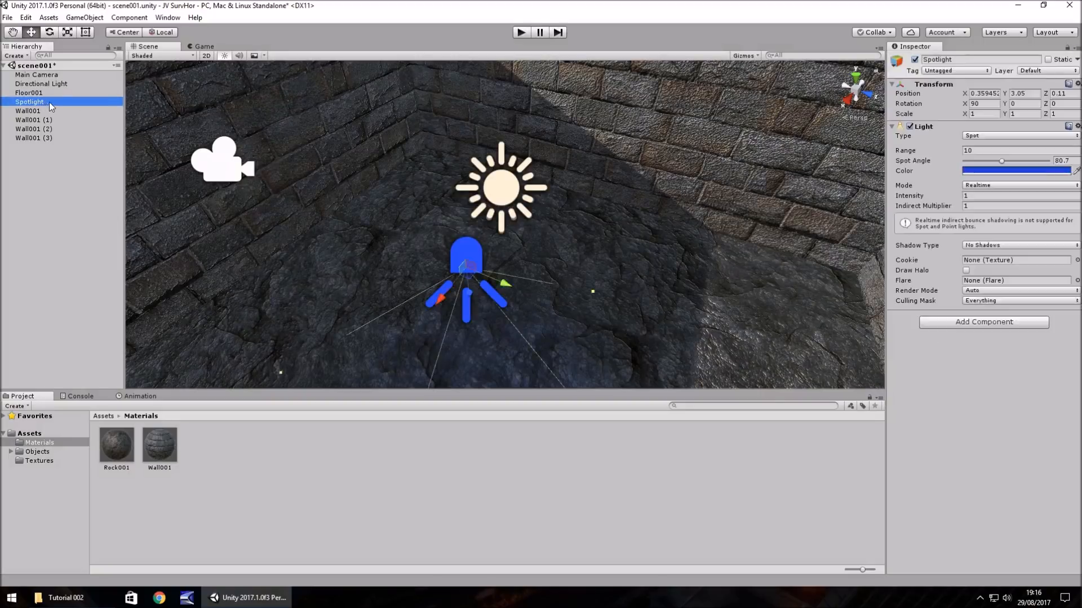
{"action": "key", "text": "Delete"}
- Turn the directional light to shine down on the floor with an X rotation of 92.5
{"action": "left_click", "coordinate": [500, 191]}
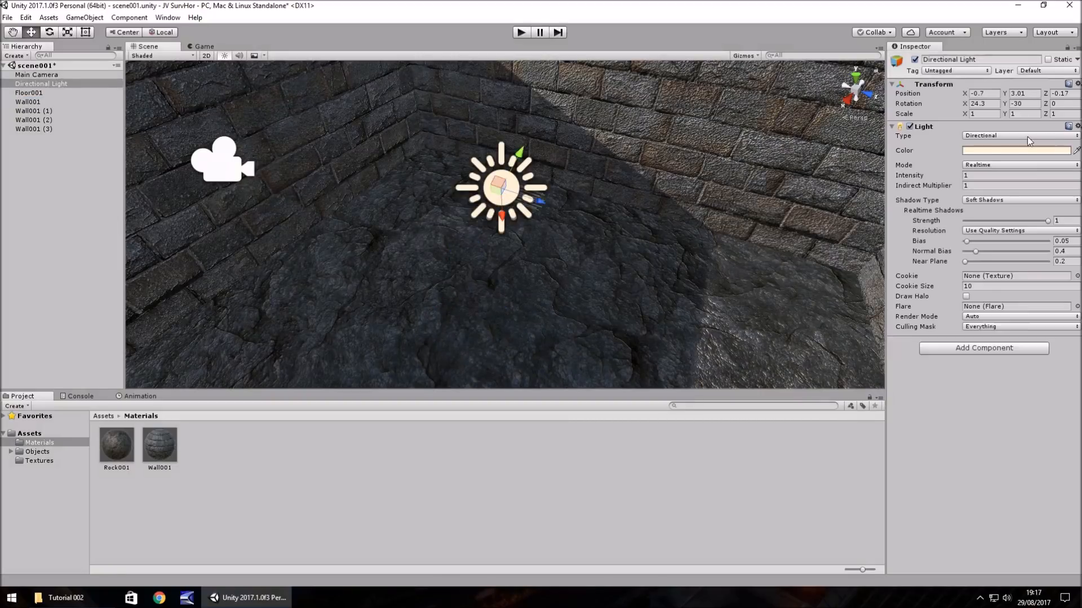
{"action": "left_click_drag", "start_coordinate": [964, 104], "coordinate": [1058, 170]}
{"action": "right_click_drag", "start_coordinate": [787, 242], "coordinate": [611, 197]}
{"action": "scroll", "coordinate": [699, 214], "scroll_direction": "down", "scroll_amount": 5}
{"action": "scroll", "coordinate": [611, 196], "scroll_direction": "up", "scroll_amount": 4}
{"action": "middle_click_drag", "start_coordinate": [609, 195], "coordinate": [543, 230]}
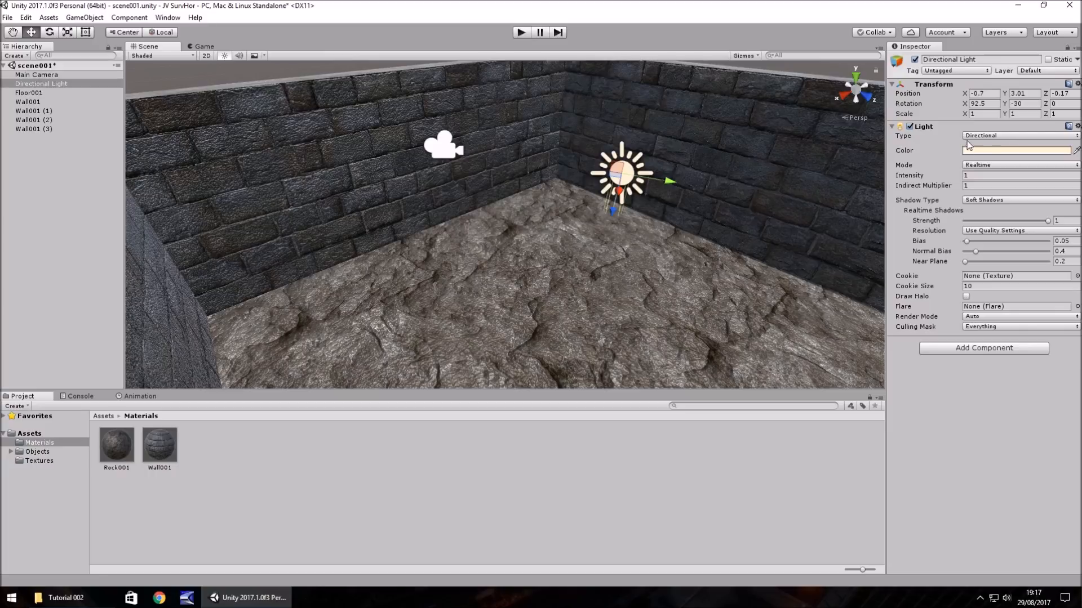
- Try the Spot type on the directional light, return it to Directional, and set its type to Point
{"action": "left_click", "coordinate": [1029, 135]}
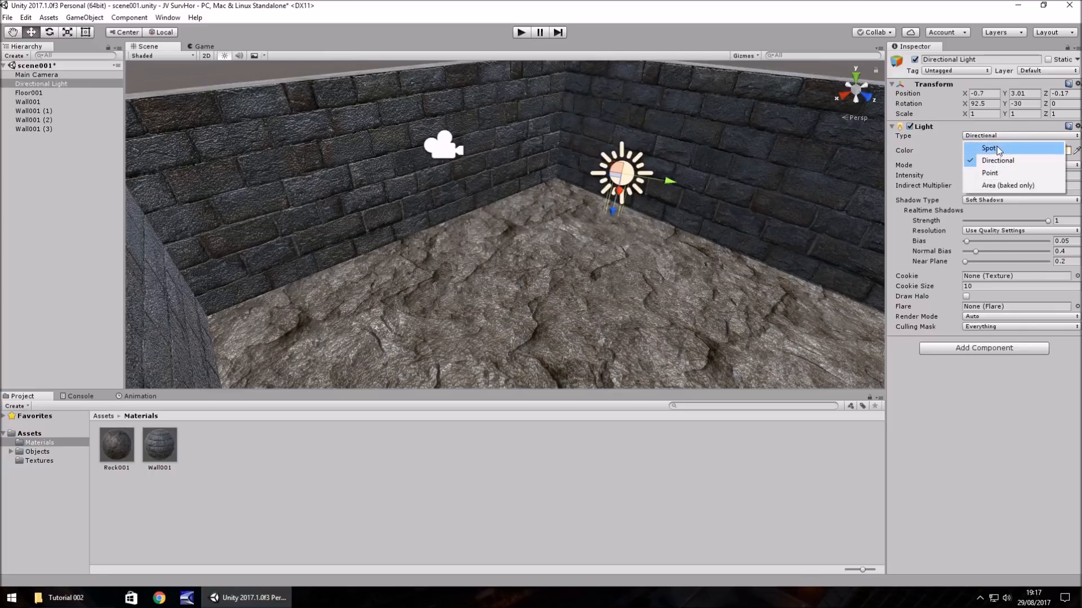
{"action": "left_click", "coordinate": [998, 148]}
{"action": "left_click", "coordinate": [1022, 136]}
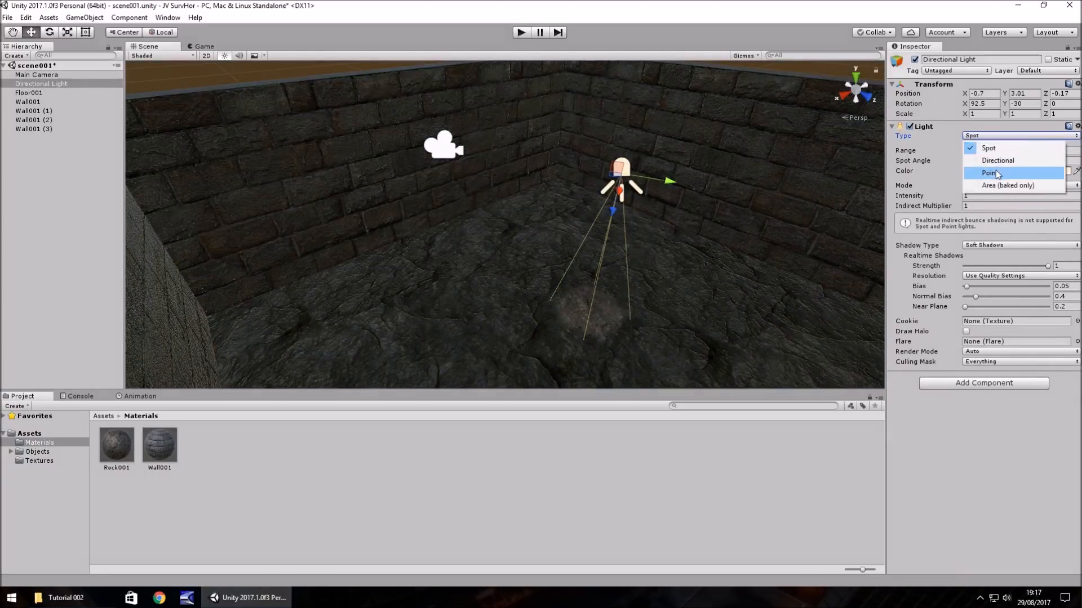
{"action": "left_click", "coordinate": [996, 160]}
{"action": "left_click", "coordinate": [997, 136]}
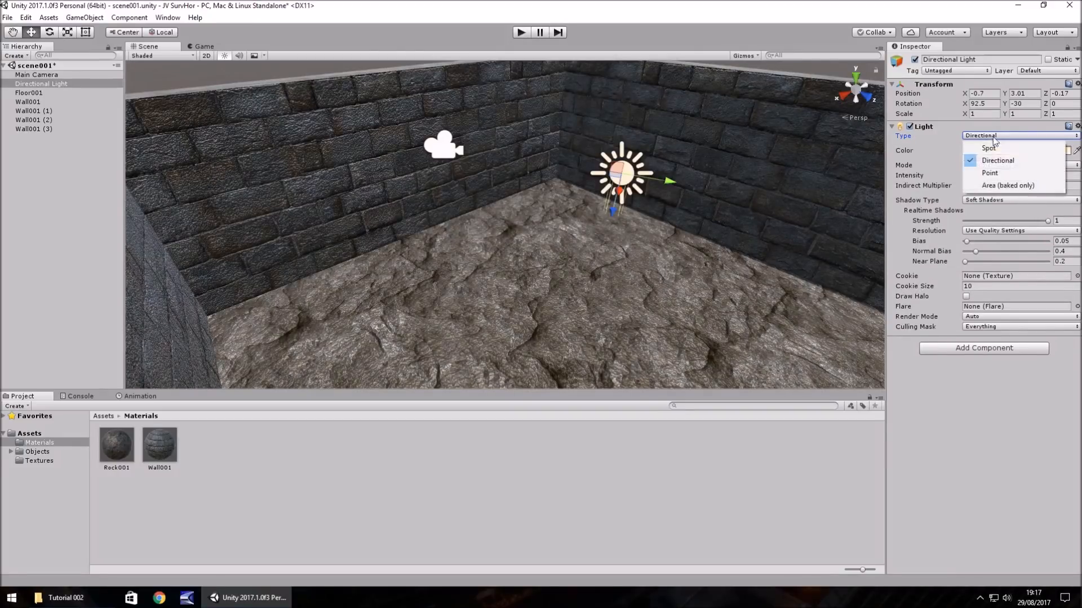
{"action": "left_click", "coordinate": [993, 174]}
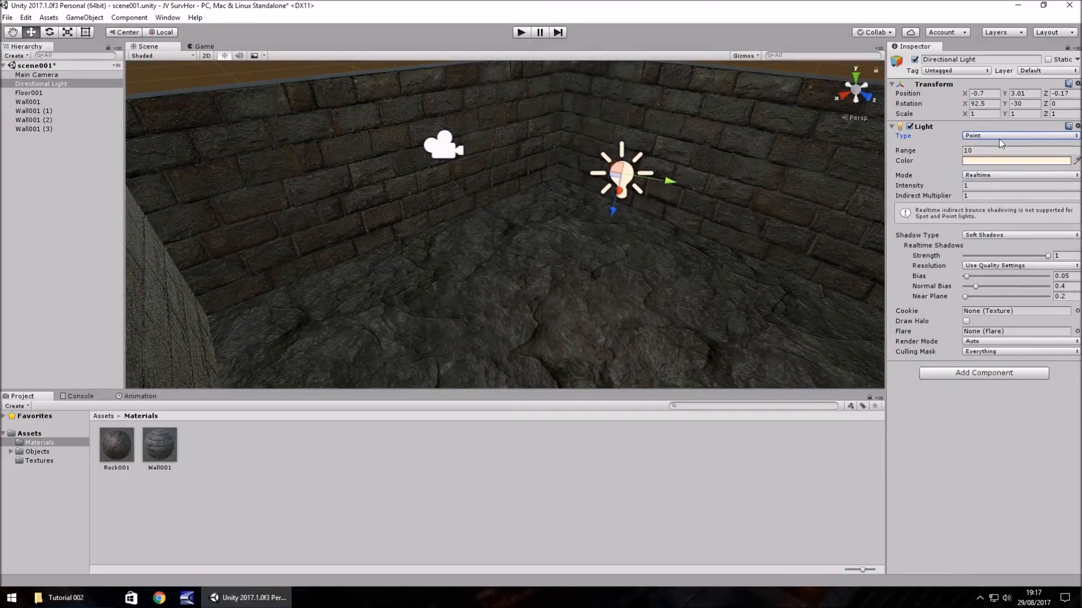
- Increase the light's range to 67.9 and tint its colour to the warm yellow ECD8A0
{"action": "left_click_drag", "start_coordinate": [905, 151], "coordinate": [838, 189]}
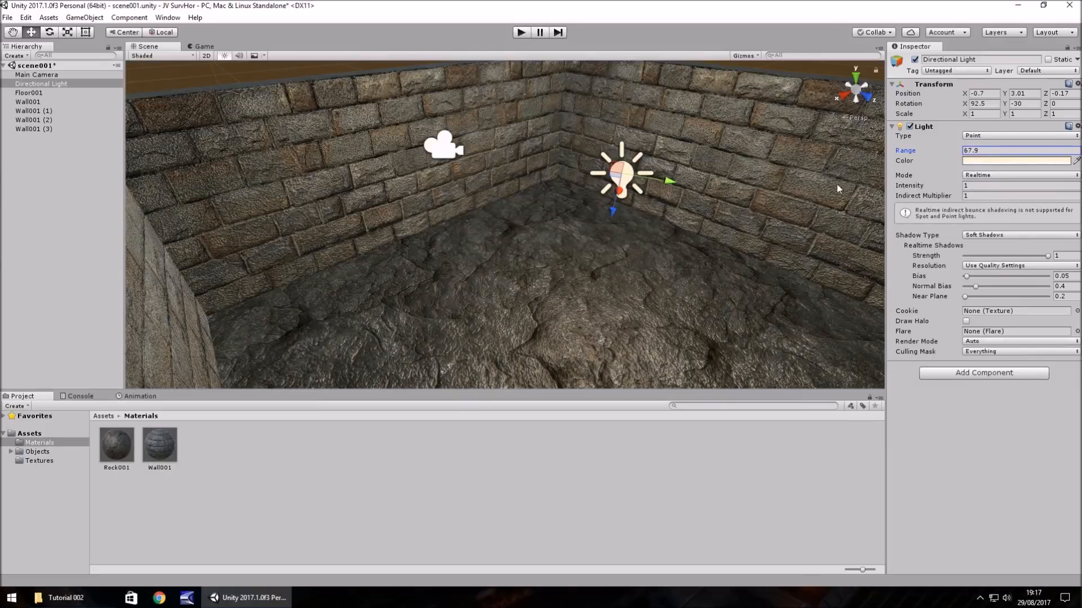
{"action": "left_click", "coordinate": [983, 160]}
{"action": "left_click", "coordinate": [44, 59]}
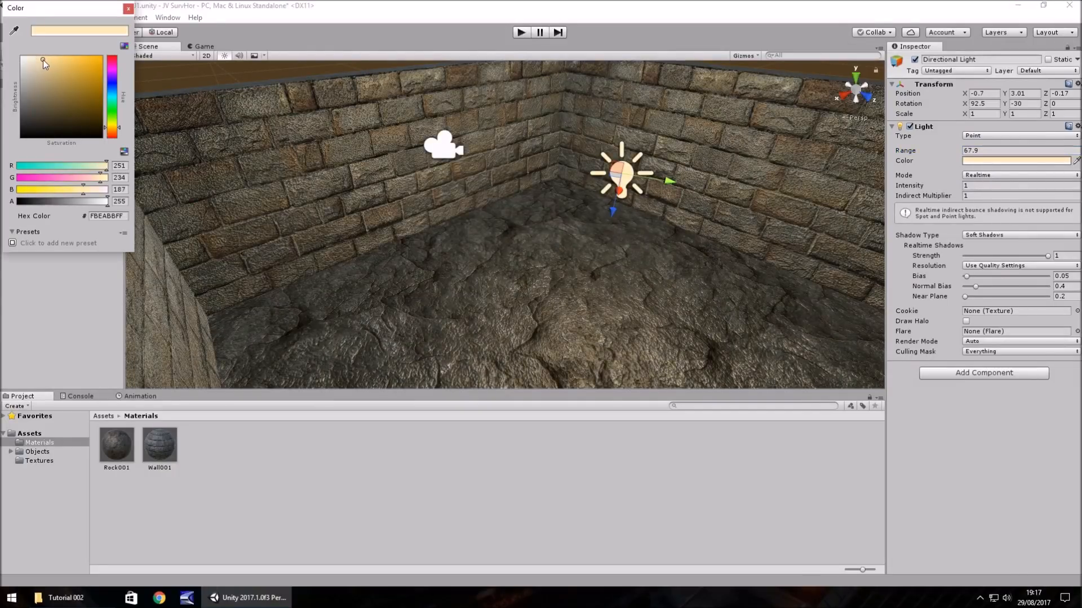
{"action": "left_click", "coordinate": [48, 63]}
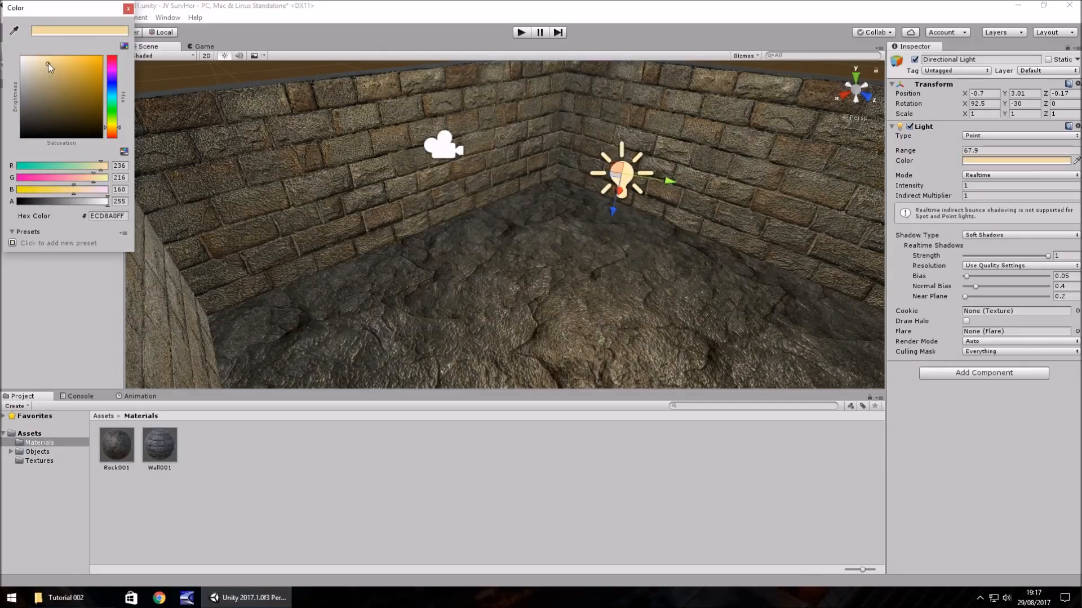
{"action": "left_click", "coordinate": [128, 8]}
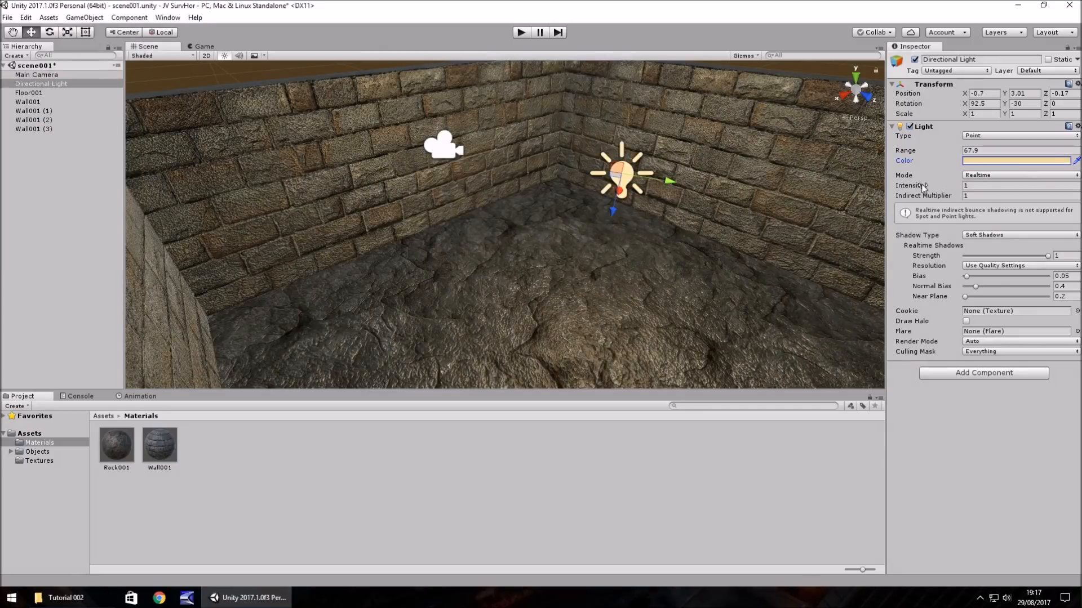
- Try an intensity of 2.52 on the light, set it back to 1, and set the range to 700
{"action": "left_click_drag", "start_coordinate": [922, 186], "coordinate": [934, 186]}
{"action": "double_click", "coordinate": [989, 187]}
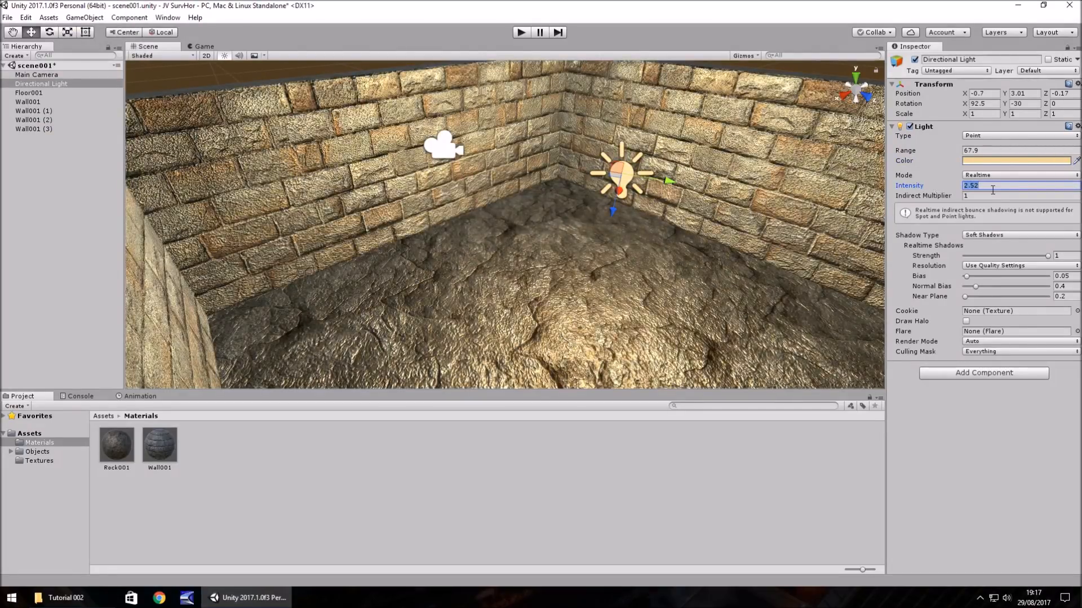
{"action": "type", "text": "1"}
{"action": "left_click", "coordinate": [981, 151]}
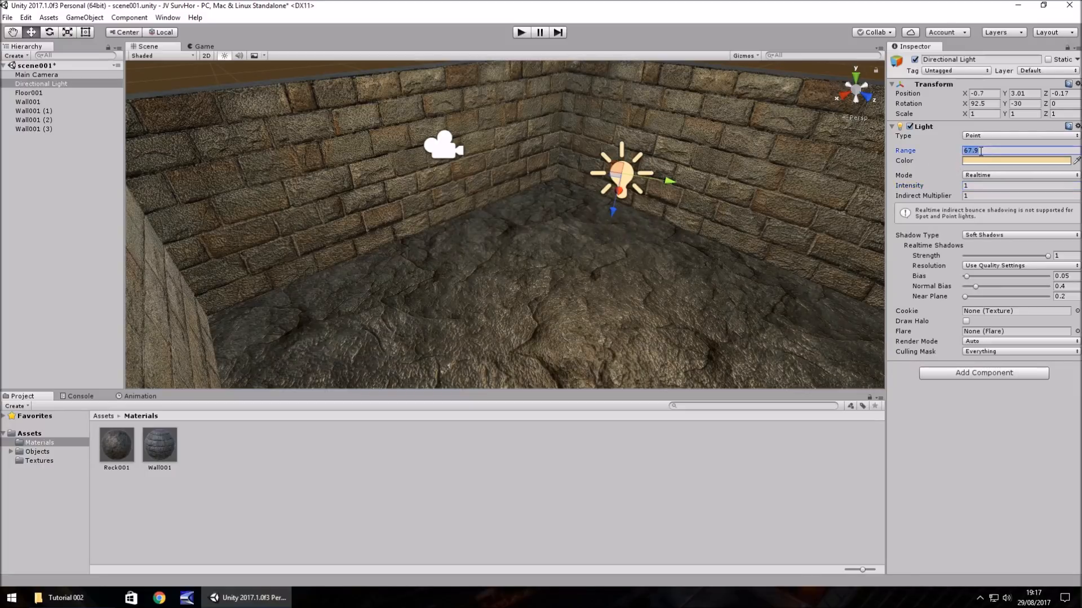
{"action": "type", "text": "700"}
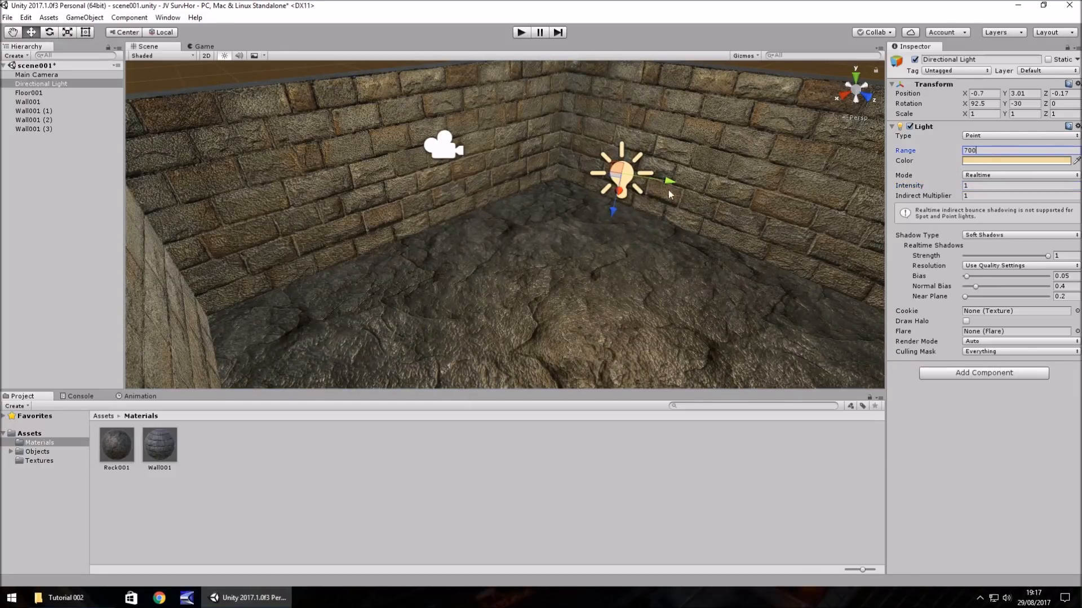
- Examine how the light falls on the floor and the four brick walls, viewing the room from several angles and distances
{"action": "right_click_drag", "start_coordinate": [669, 195], "coordinate": [433, 215]}
{"action": "double_click", "coordinate": [54, 86]}
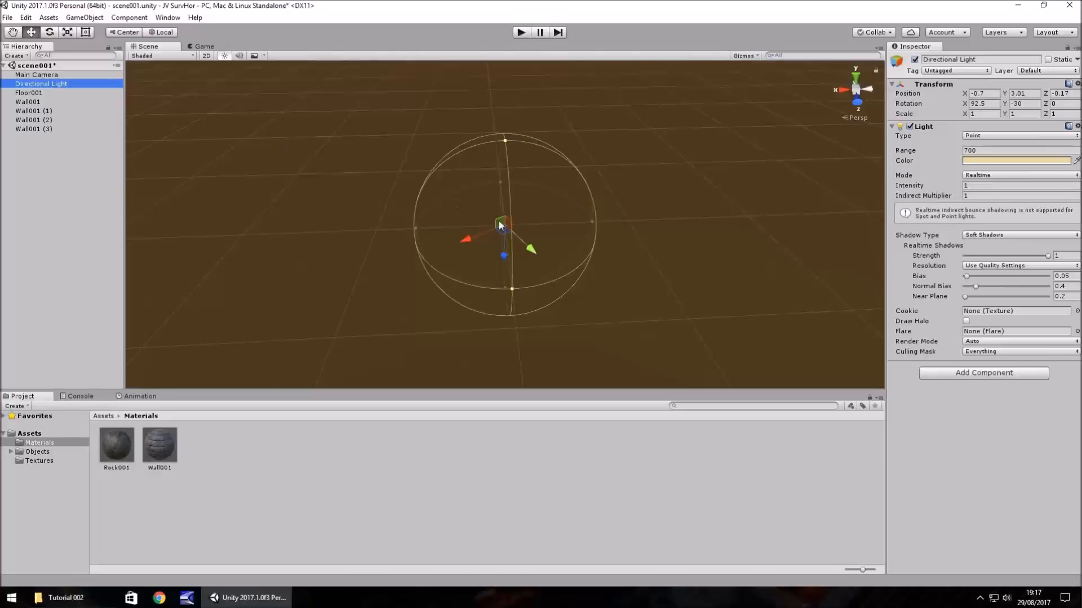
{"action": "scroll", "coordinate": [499, 225], "scroll_direction": "up", "scroll_amount": 6}
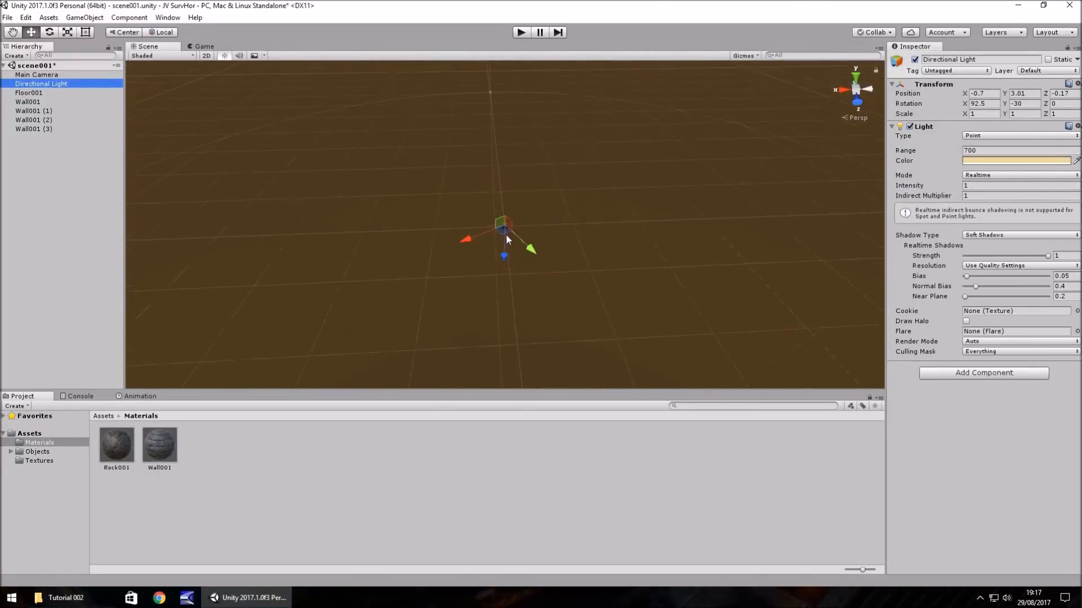
{"action": "scroll", "coordinate": [506, 235], "scroll_direction": "down", "scroll_amount": 5}
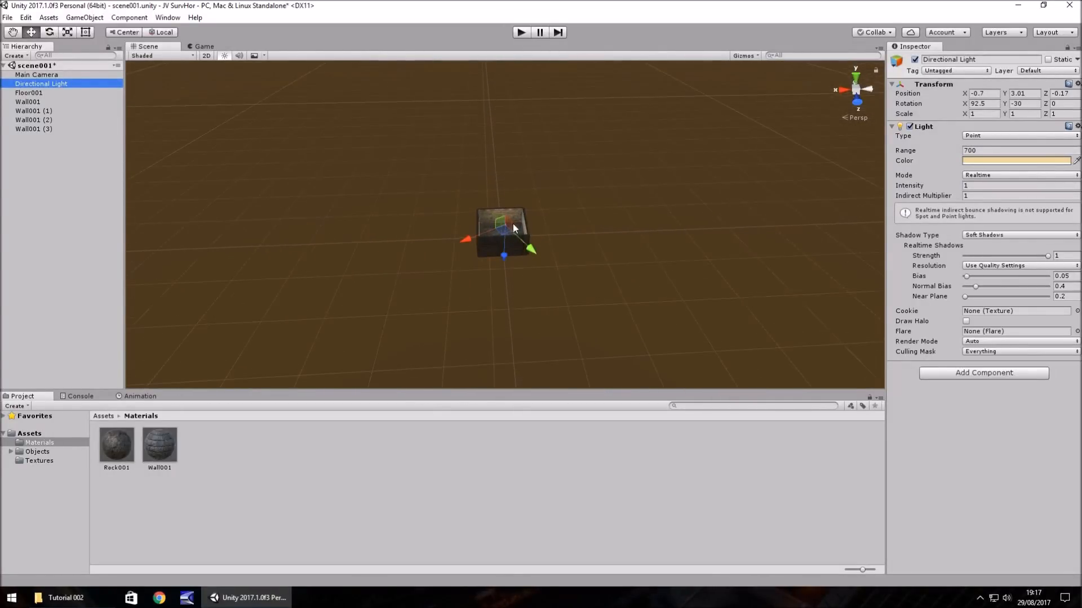
{"action": "scroll", "coordinate": [507, 226], "scroll_direction": "up", "scroll_amount": 6}
{"action": "right_click_drag", "start_coordinate": [446, 251], "coordinate": [520, 259]}
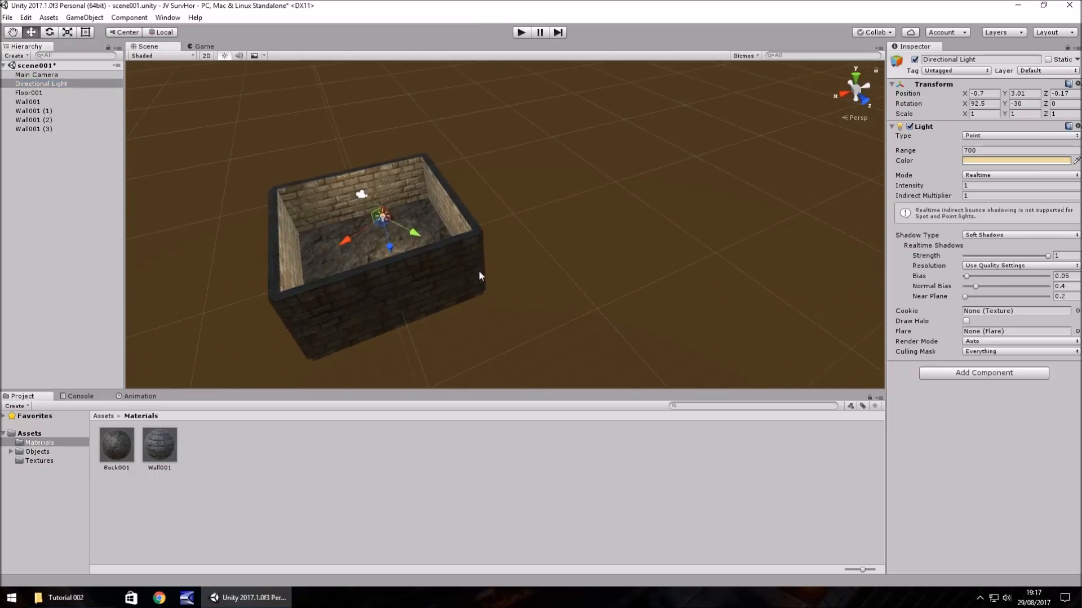
{"action": "left_click_drag", "start_coordinate": [479, 275], "coordinate": [301, 180], "text": "alt"}
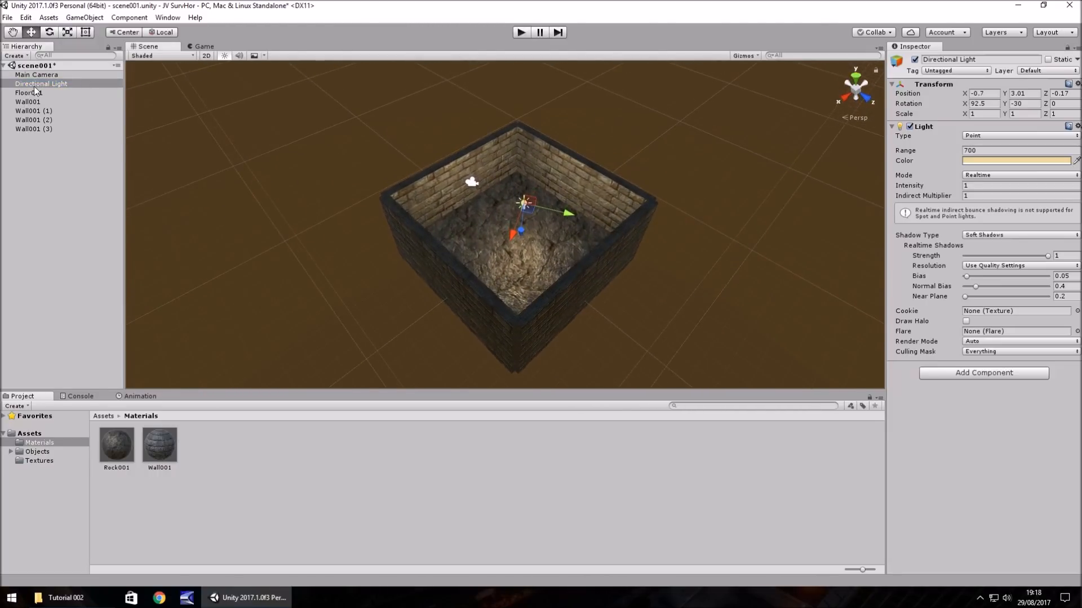
{"action": "scroll", "coordinate": [564, 304], "scroll_direction": "up", "scroll_amount": 4}
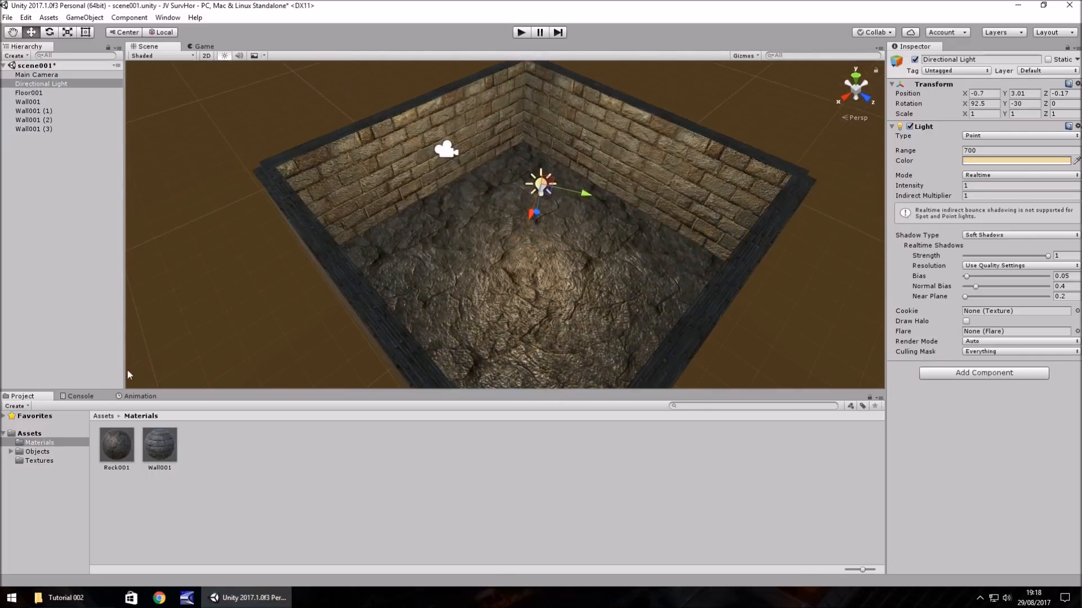
- Place the Mushroom model from the Mushroom subfolder of Objects into the scene
{"action": "left_click", "coordinate": [39, 451]}
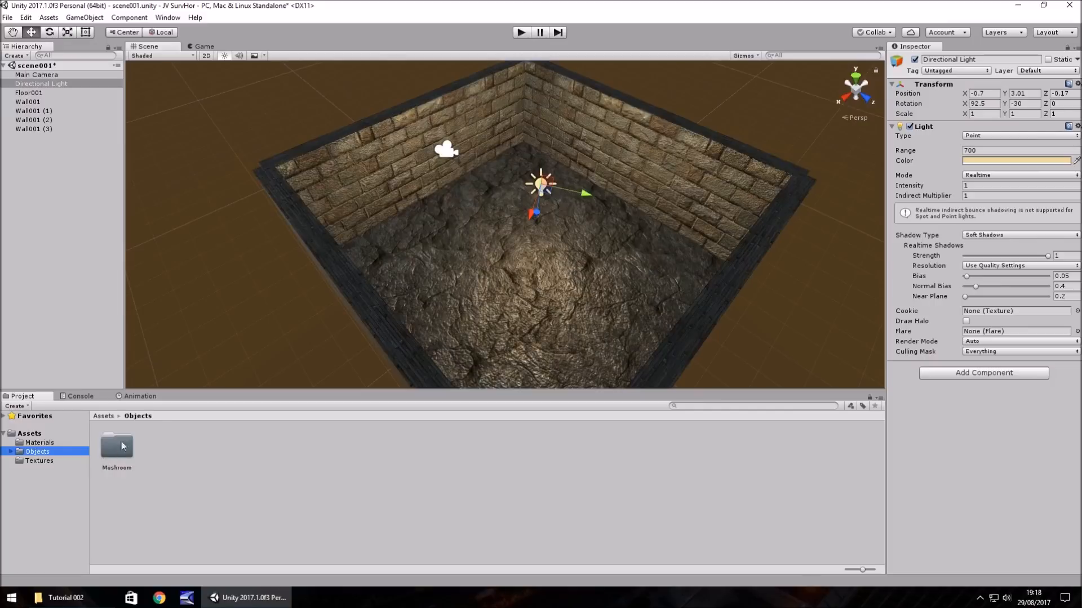
{"action": "scroll", "coordinate": [537, 286], "scroll_direction": "up", "scroll_amount": 5}
{"action": "right_click_drag", "start_coordinate": [524, 285], "coordinate": [467, 300]}
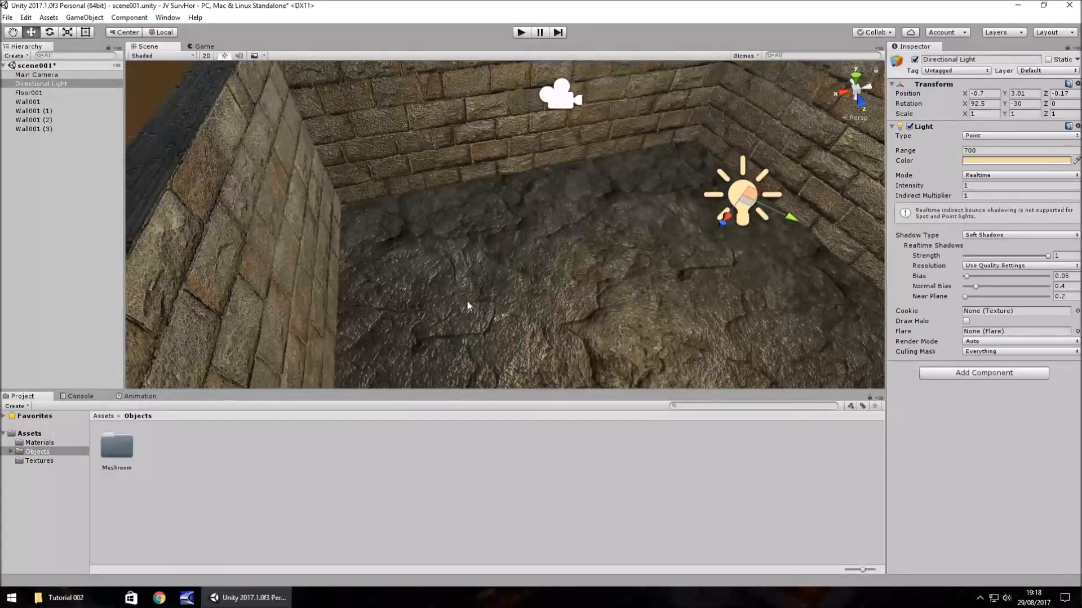
{"action": "middle_click_drag", "start_coordinate": [592, 281], "coordinate": [483, 289]}
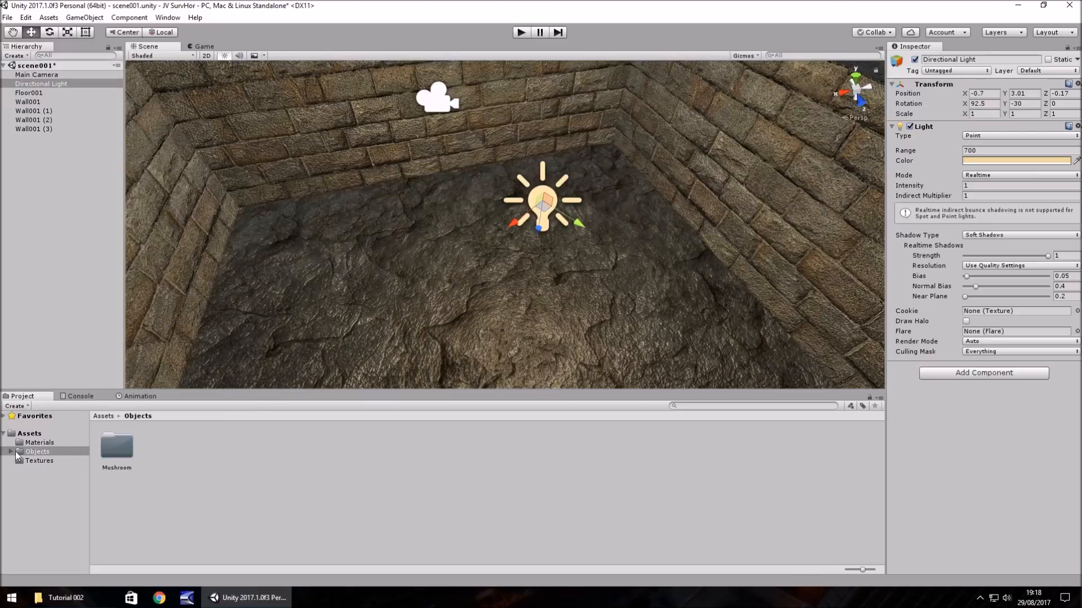
{"action": "double_click", "coordinate": [118, 451]}
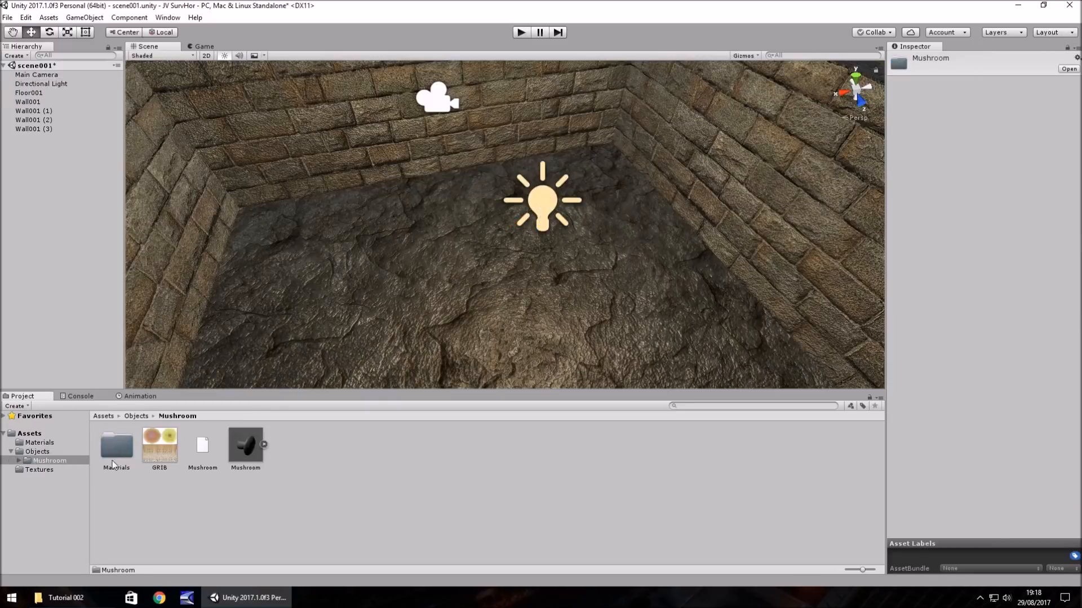
{"action": "left_click", "coordinate": [244, 449]}
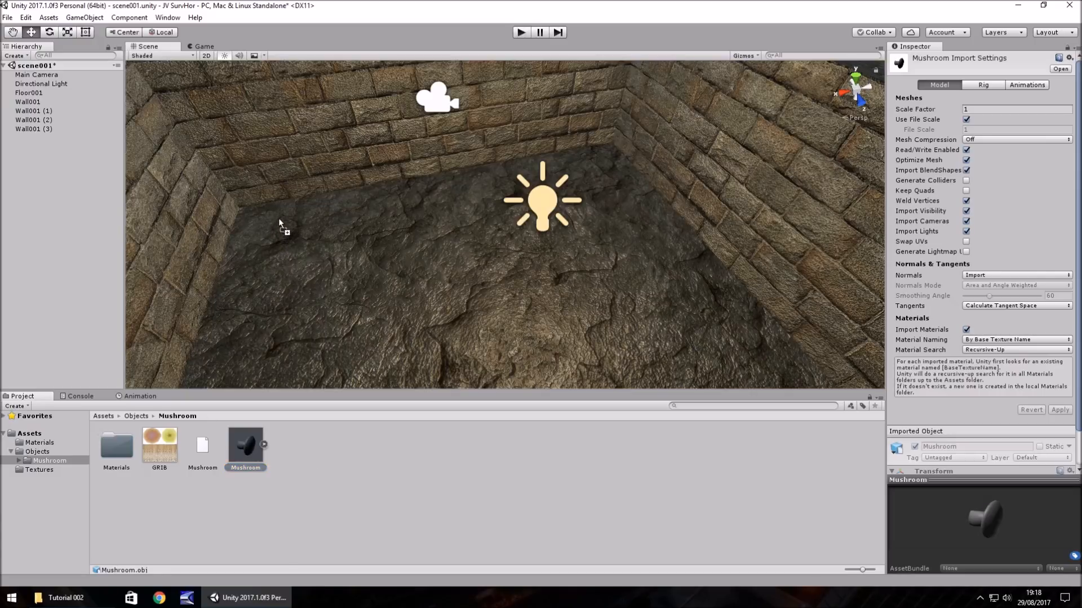
{"action": "left_click_drag", "start_coordinate": [297, 213], "coordinate": [306, 219]}
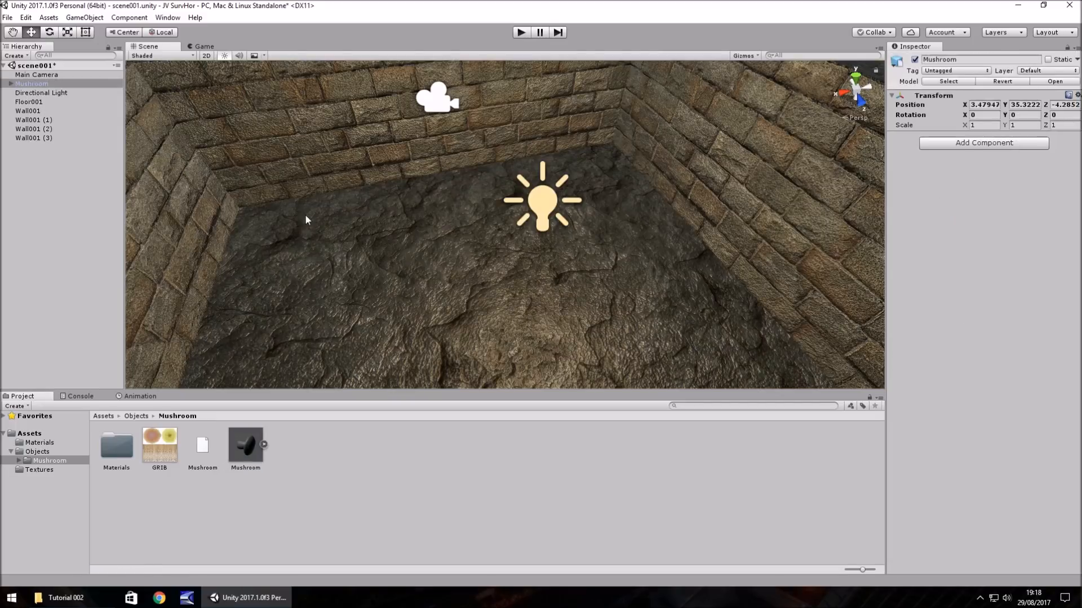
- Scale the mushroom down to 0.01 on the X, Y and Z axes
{"action": "double_click", "coordinate": [32, 83]}
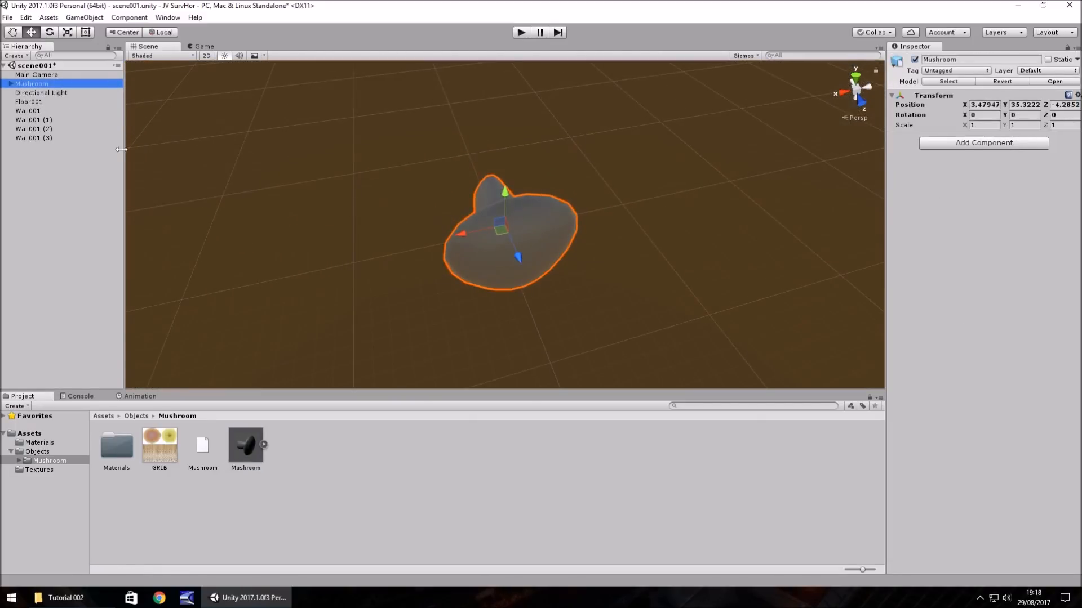
{"action": "left_click", "coordinate": [986, 125]}
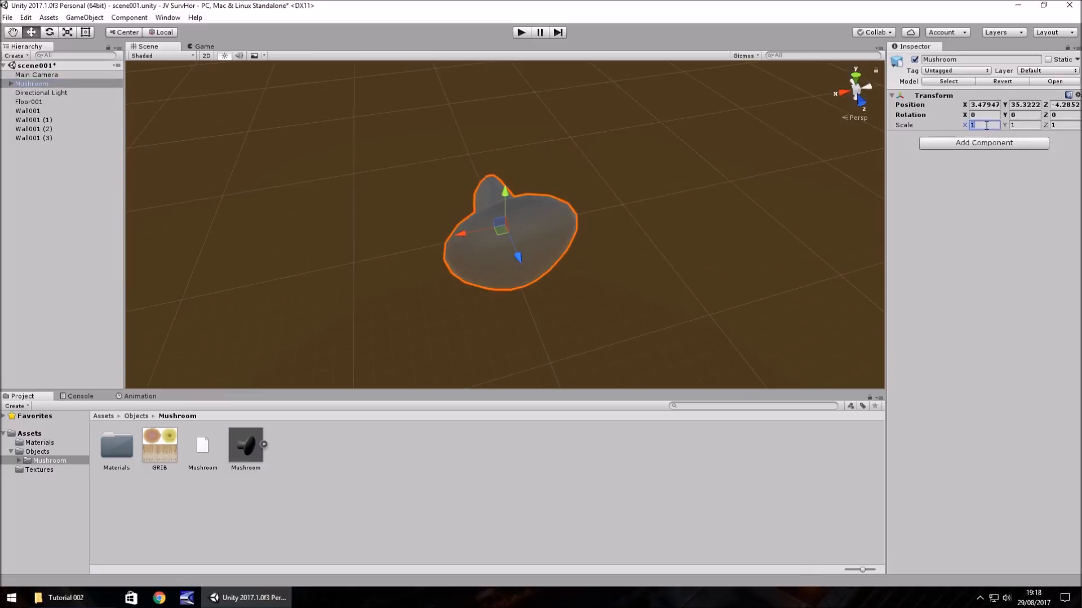
{"action": "type", "text": "0.01"}
{"action": "key", "text": "Tab"}
{"action": "type", "text": "."}
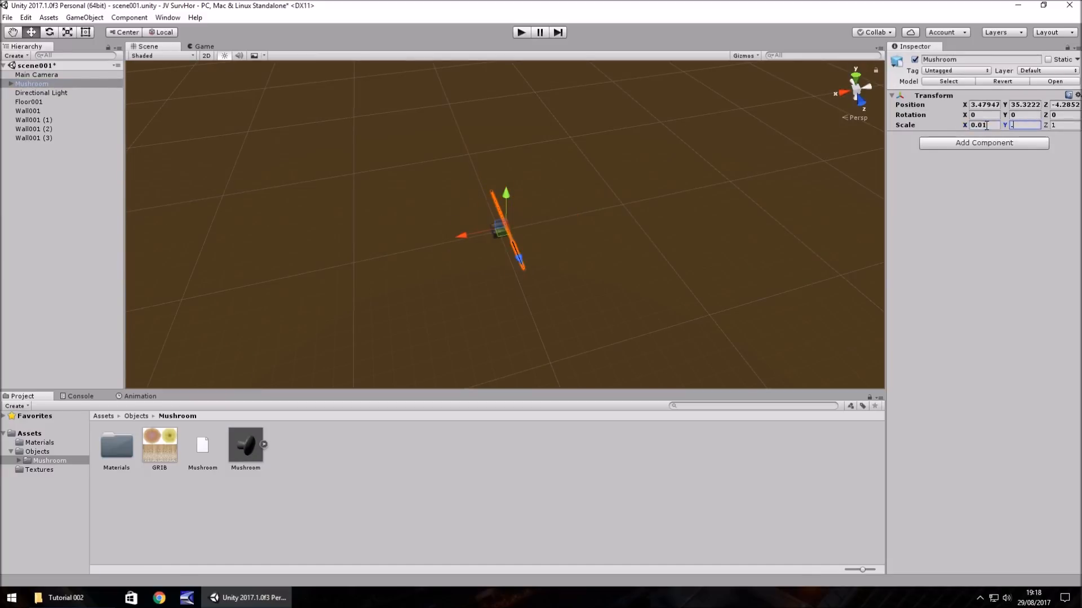
{"action": "type", "text": "01"}
{"action": "key", "text": "Tab"}
{"action": "type", "text": "."}
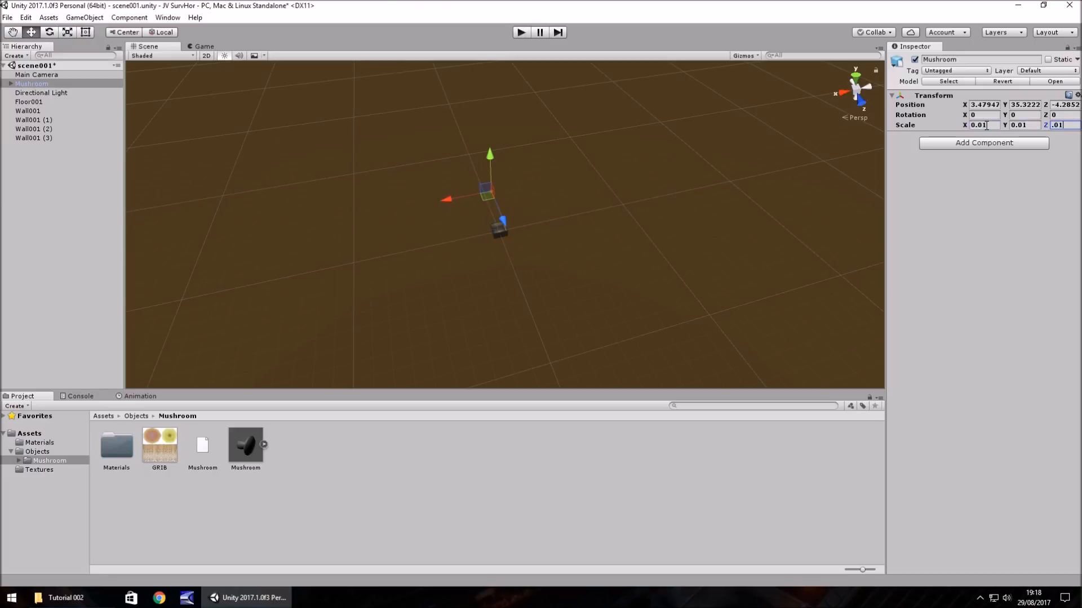
- Set the mushroom's position to 0 on the X, Y and Z axes
{"action": "left_click", "coordinate": [992, 105]}
{"action": "type", "text": "0"}
{"action": "key", "text": "Tab"}
{"action": "type", "text": "0"}
{"action": "key", "text": "Tab"}
{"action": "type", "text": "0"}
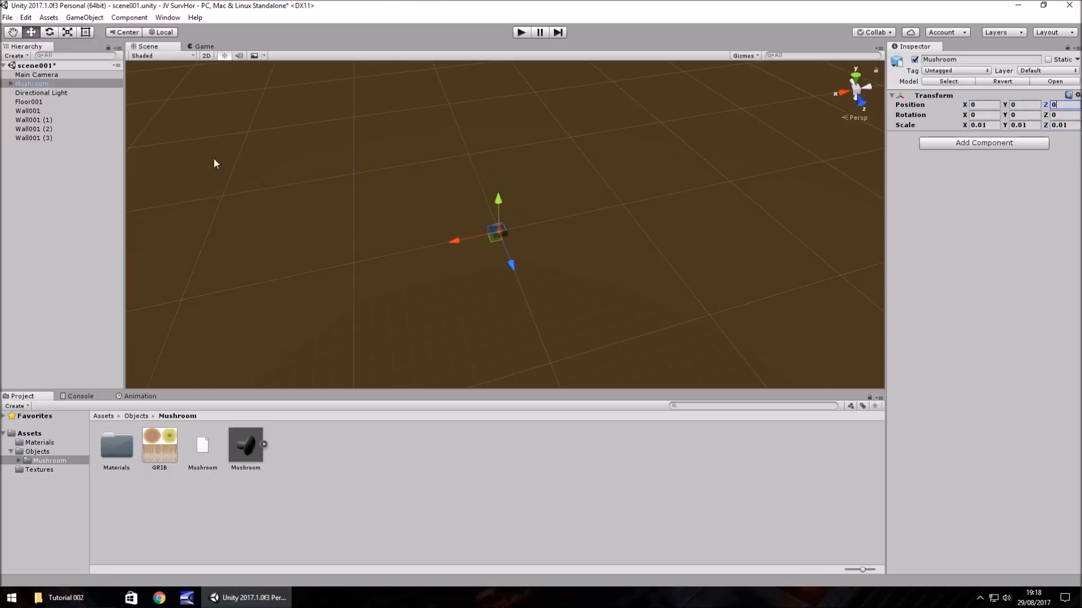
- Focus on the mushroom and raise it above the rock floor to about Y 0.45
{"action": "left_click", "coordinate": [58, 85]}
{"action": "left_click", "coordinate": [55, 102]}
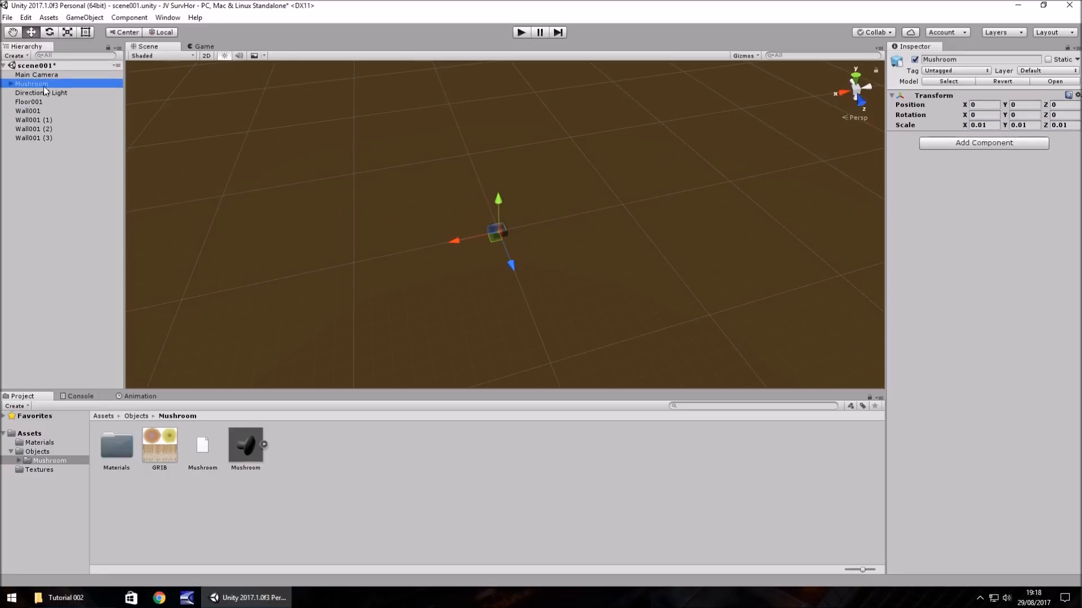
{"action": "key", "text": "f"}
{"action": "scroll", "coordinate": [561, 197], "scroll_direction": "down", "scroll_amount": 5}
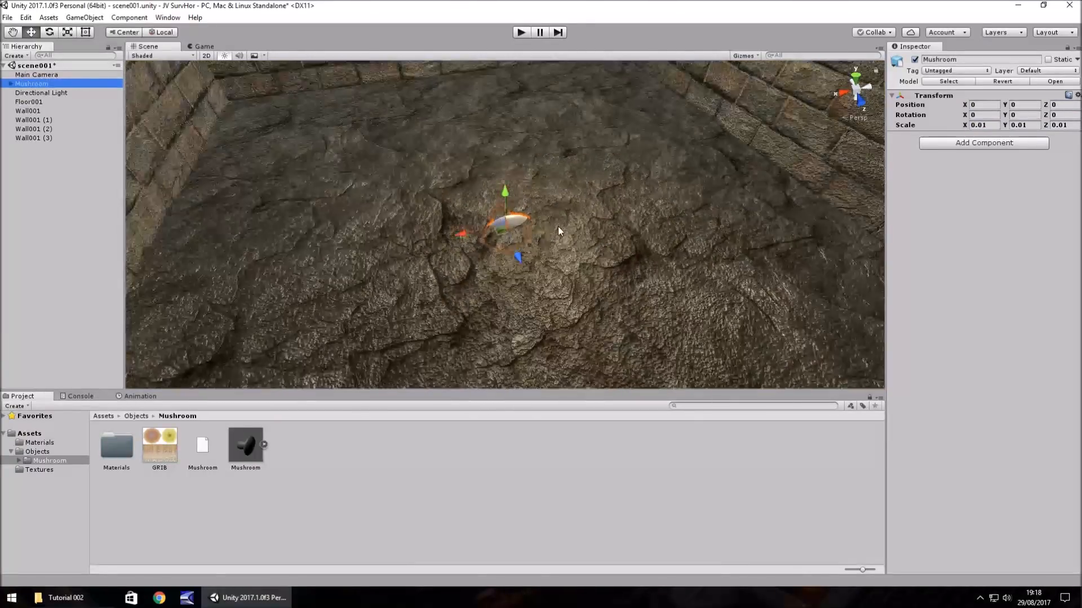
{"action": "left_click_drag", "start_coordinate": [506, 193], "coordinate": [506, 179]}
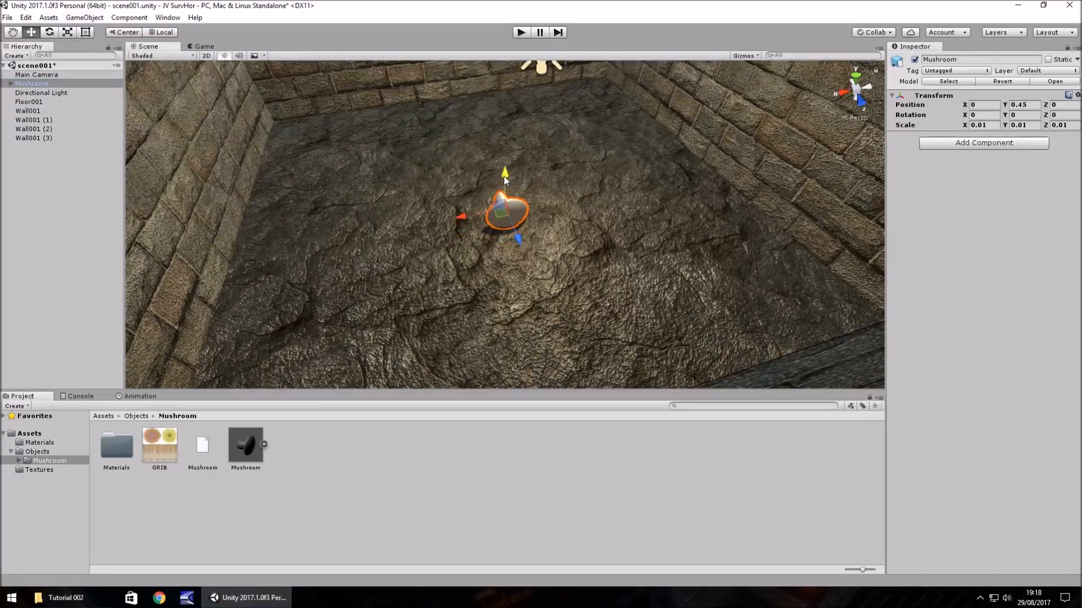
- Stand the mushroom upright by setting its X rotation to -90
{"action": "left_click", "coordinate": [981, 114]}
{"action": "type", "text": "9"}
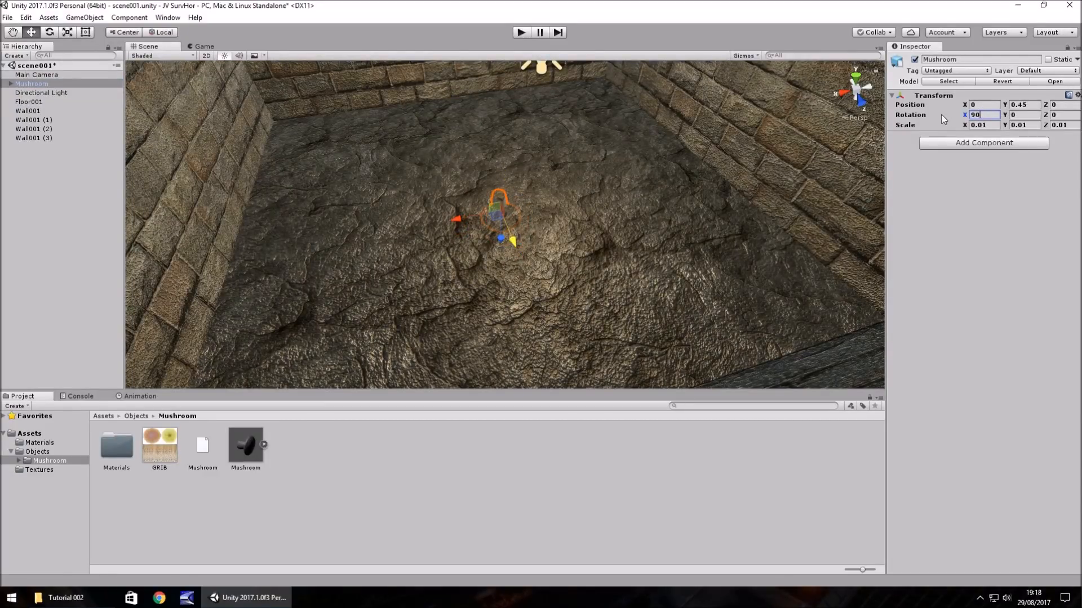
{"action": "key", "text": "BackSpace"}
{"action": "type", "text": "-90"}
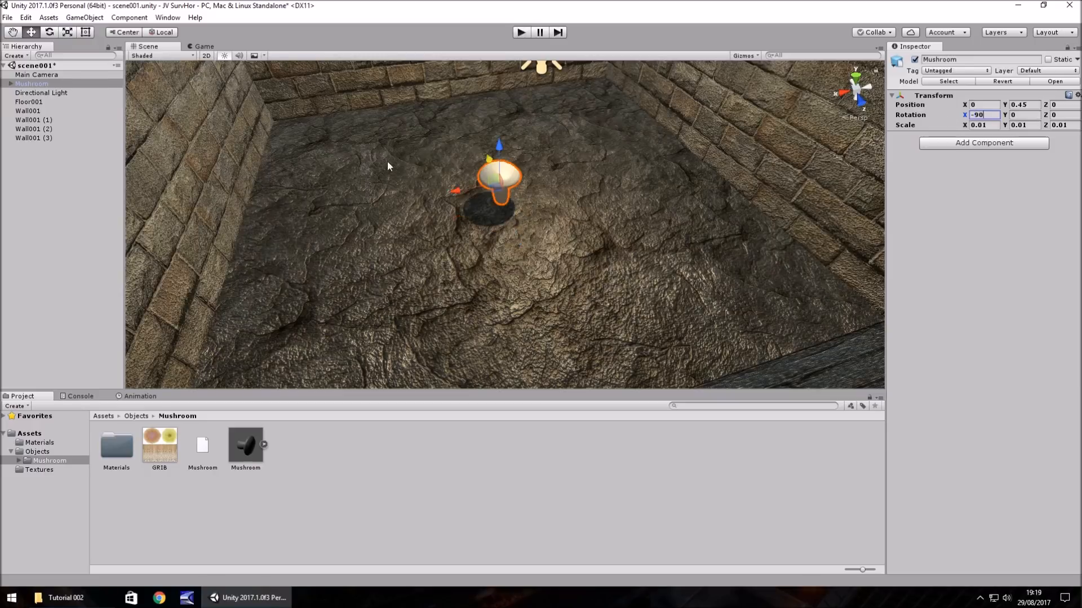
- Lower the mushroom to Y 0.23 and move it into a room corner at about X 4.38, Z -4.03
{"action": "left_click_drag", "start_coordinate": [499, 149], "coordinate": [501, 157]}
{"action": "left_click_drag", "start_coordinate": [461, 198], "coordinate": [297, 99]}
{"action": "scroll", "coordinate": [345, 190], "scroll_direction": "up", "scroll_amount": 5}
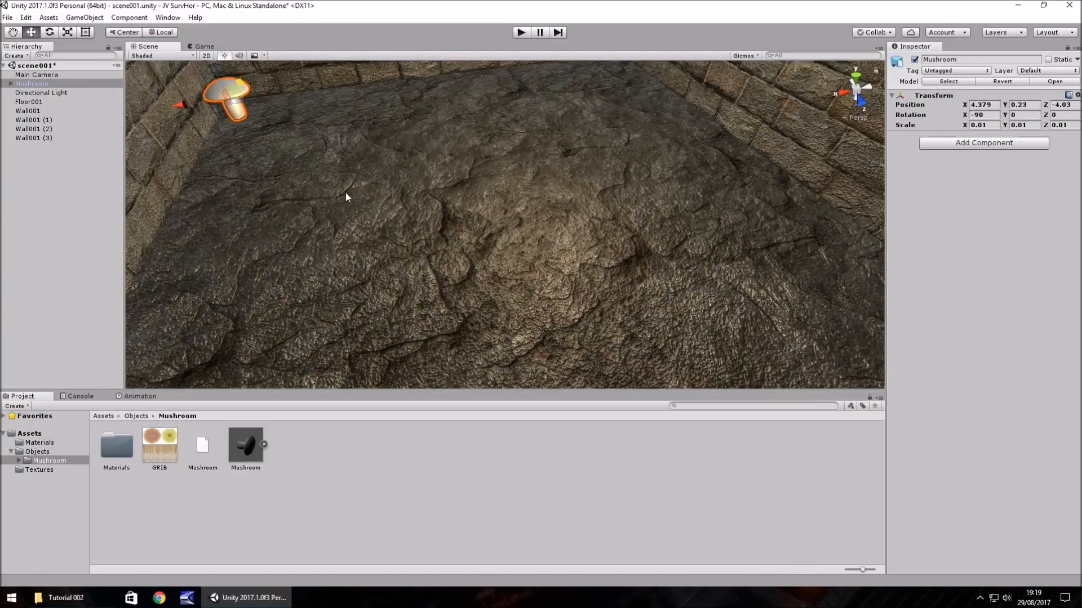
{"action": "middle_click_drag", "start_coordinate": [341, 194], "coordinate": [521, 362]}
{"action": "right_click_drag", "start_coordinate": [468, 226], "coordinate": [414, 221]}
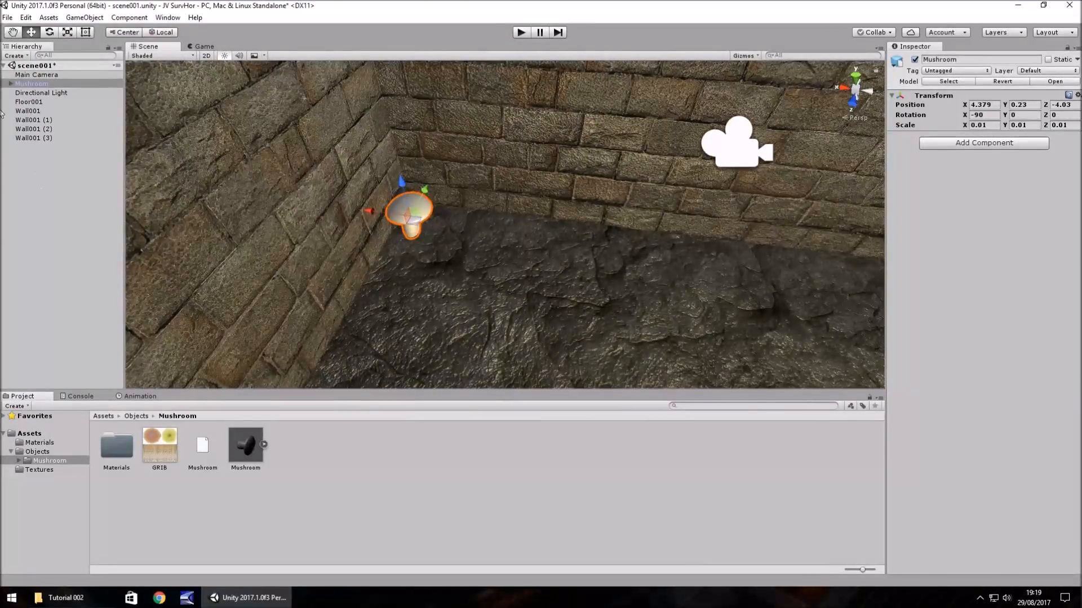
- Assign the GRIB texture as the albedo map of the mushroom's Cylinder01 material and set its albedo colour to white
{"action": "left_click", "coordinate": [11, 83]}
{"action": "left_click", "coordinate": [35, 93]}
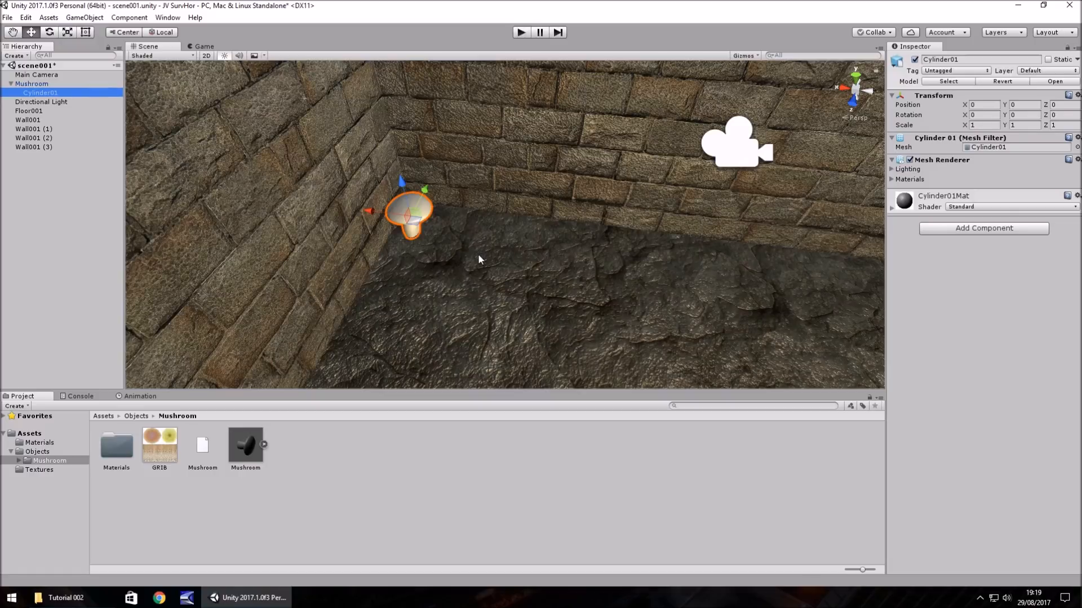
{"action": "left_click", "coordinate": [892, 208]}
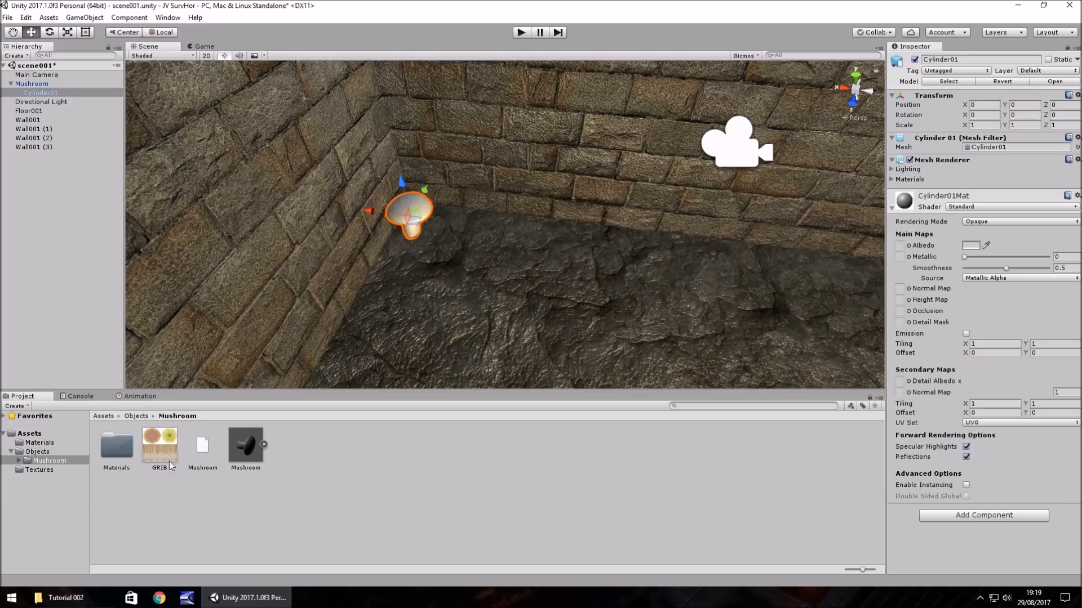
{"action": "left_click_drag", "start_coordinate": [156, 439], "coordinate": [899, 247]}
{"action": "left_click", "coordinate": [967, 247]}
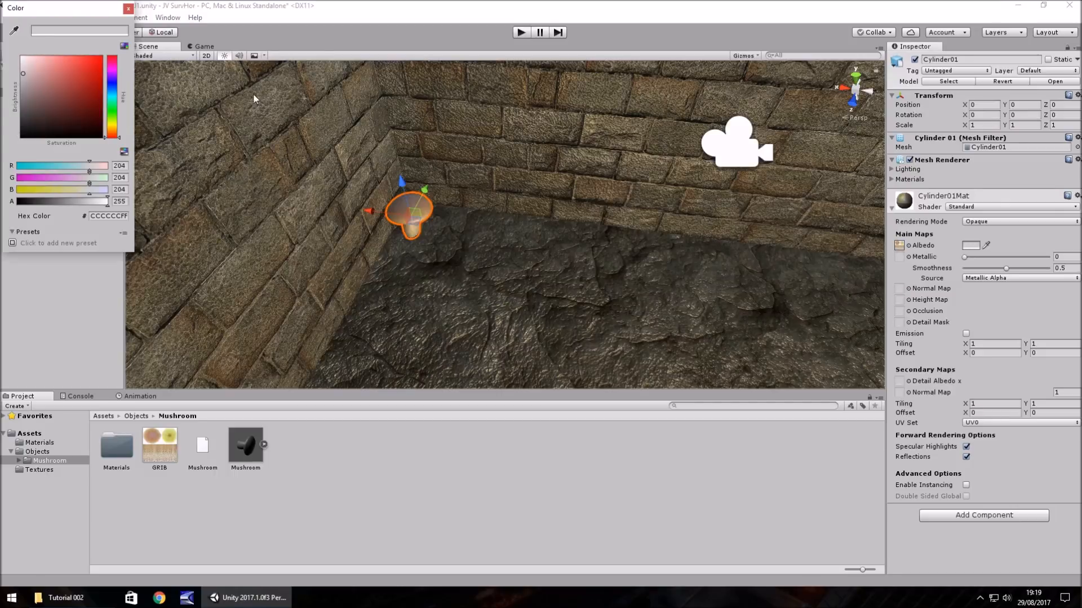
{"action": "left_click_drag", "start_coordinate": [54, 76], "coordinate": [2, 46]}
{"action": "left_click", "coordinate": [128, 9]}
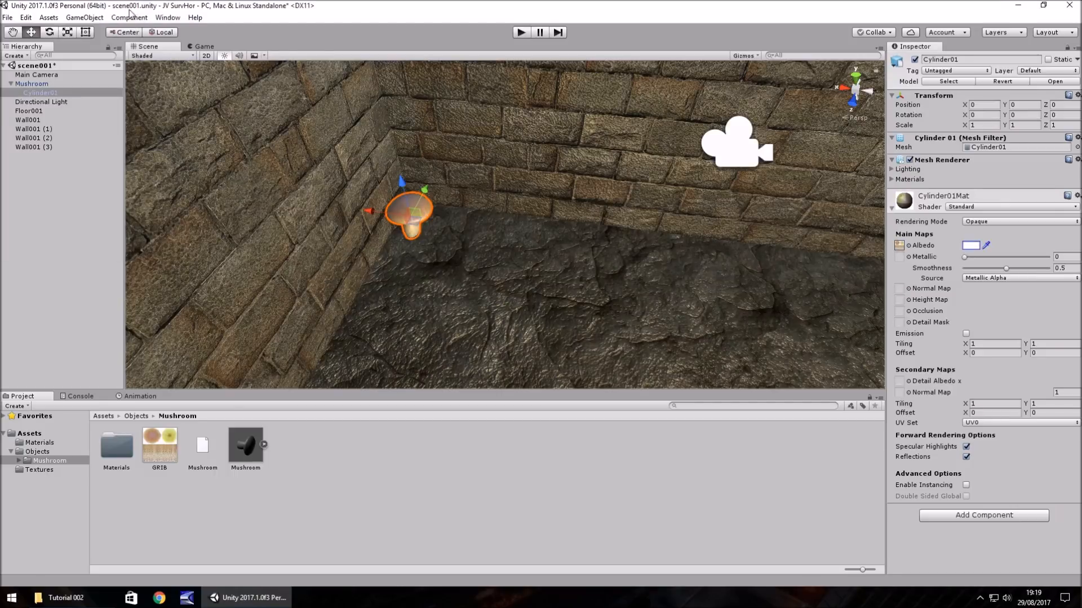
- Duplicate the GRIB texture and import the copy as a normal map created from grayscale with bumpiness 0.068
{"action": "left_click", "coordinate": [167, 454]}
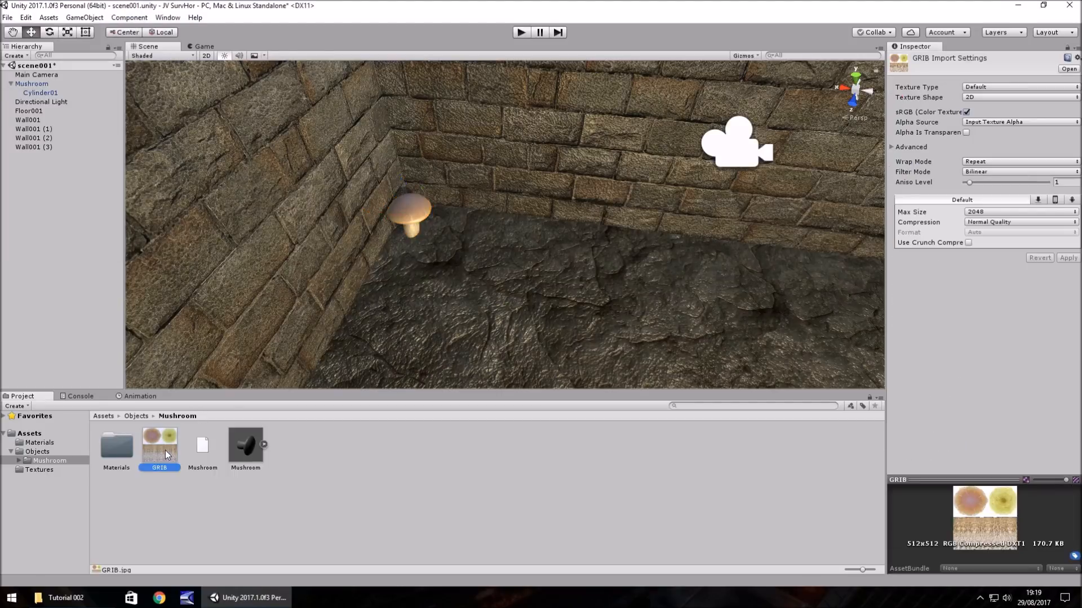
{"action": "key", "text": "ctrl+d"}
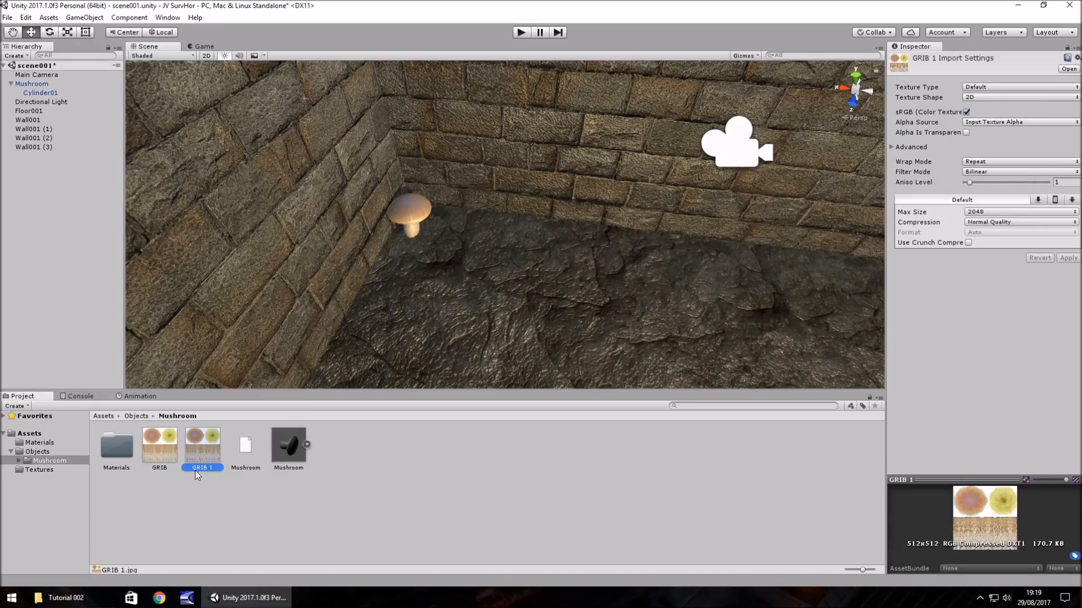
{"action": "left_click", "coordinate": [983, 88]}
{"action": "left_click", "coordinate": [994, 106]}
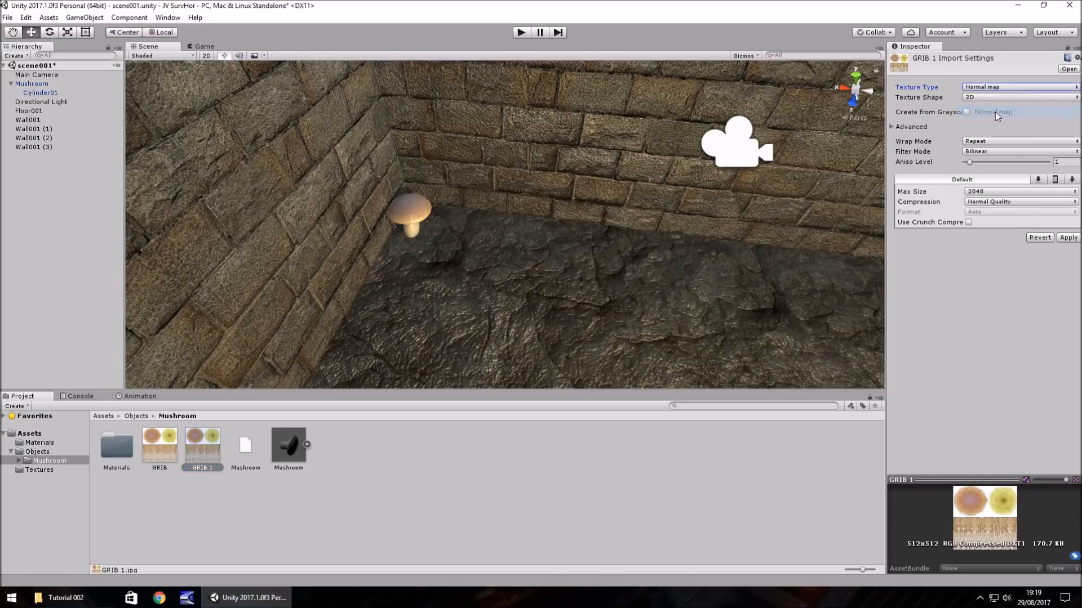
{"action": "left_click", "coordinate": [966, 113]}
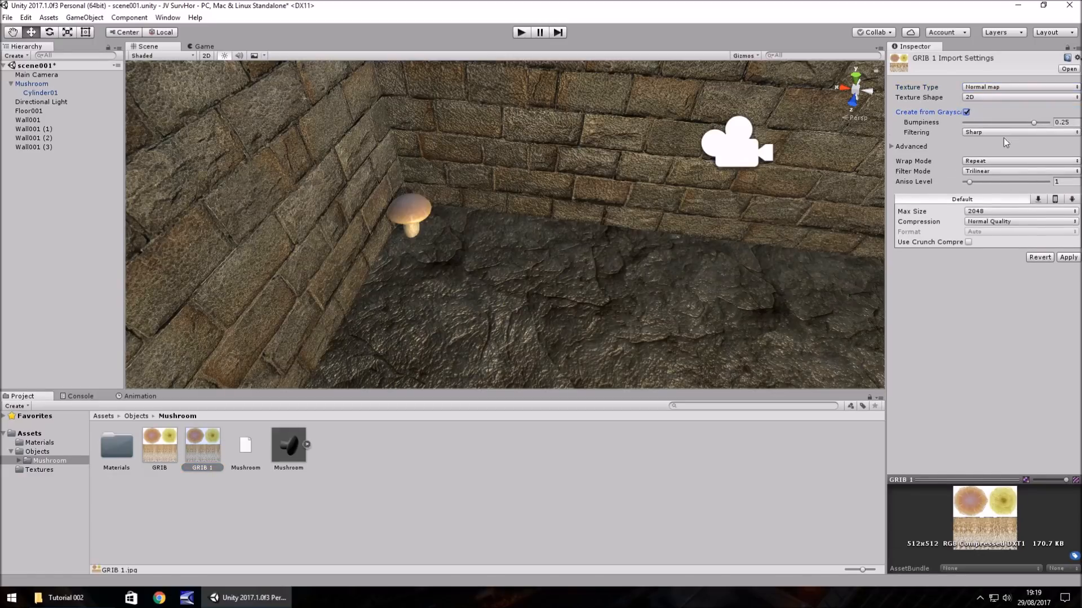
{"action": "left_click", "coordinate": [1064, 122]}
{"action": "type", "text": "0"}
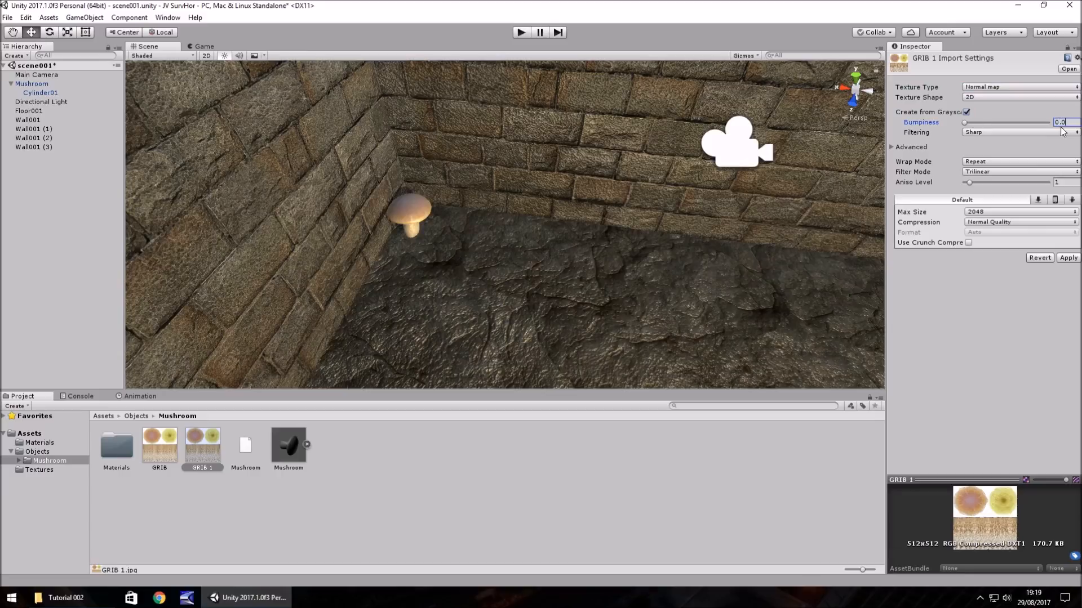
{"action": "type", "text": ".068"}
{"action": "left_click", "coordinate": [1068, 258]}
- Assign the GRIB 1 texture as the normal map of the mushroom's Cylinder01 material
{"action": "left_click", "coordinate": [421, 217]}
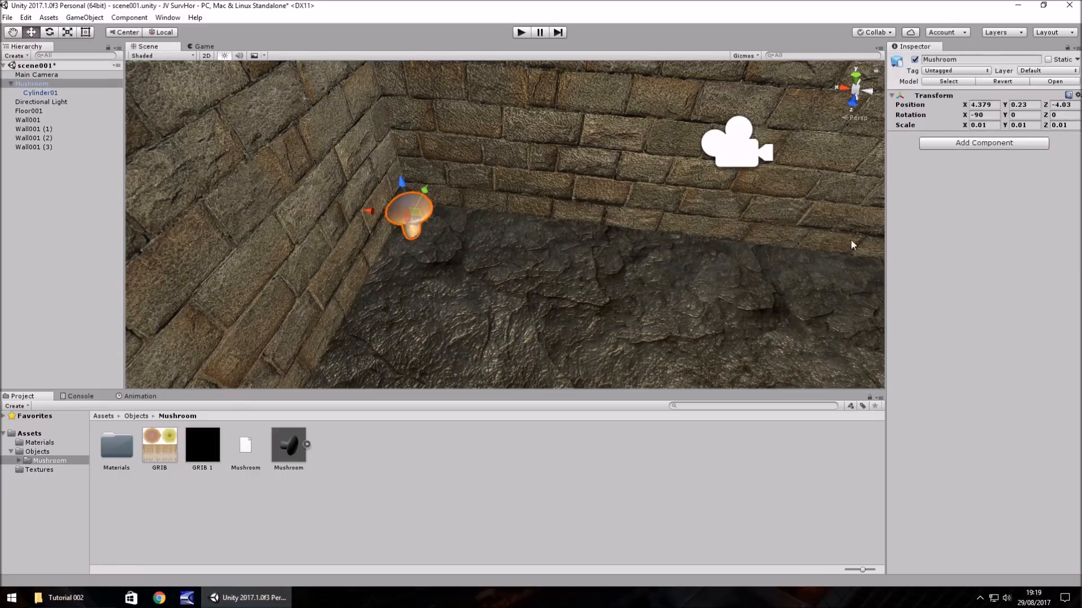
{"action": "left_click", "coordinate": [43, 93]}
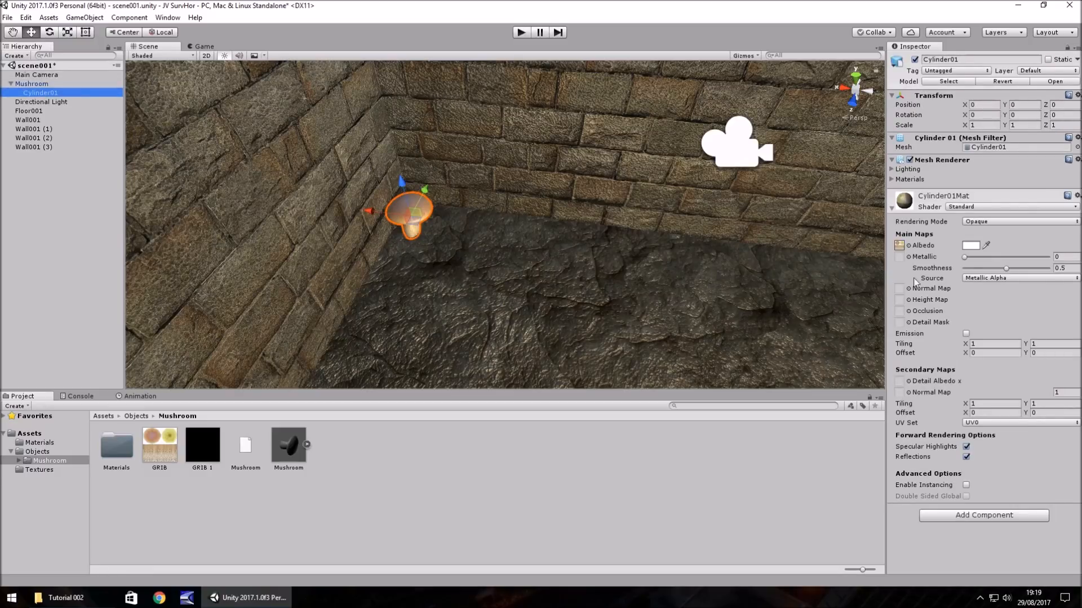
{"action": "left_click_drag", "start_coordinate": [163, 453], "coordinate": [899, 288]}
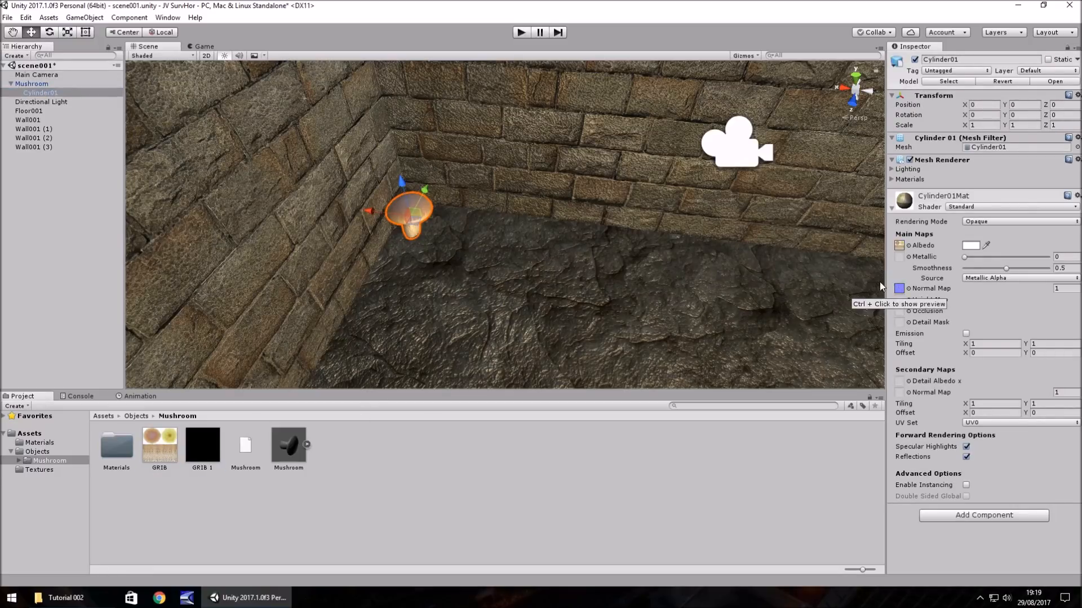
- Make the mushroom material shinier with Metallic at about 0.63 and Smoothness at about 0.66
{"action": "left_click_drag", "start_coordinate": [964, 257], "coordinate": [1018, 262]}
{"action": "scroll", "coordinate": [611, 273], "scroll_direction": "up", "scroll_amount": 3}
{"action": "middle_click_drag", "start_coordinate": [436, 276], "coordinate": [524, 94]}
{"action": "right_click_drag", "start_coordinate": [538, 183], "coordinate": [541, 111]}
{"action": "scroll", "coordinate": [422, 286], "scroll_direction": "up", "scroll_amount": 1}
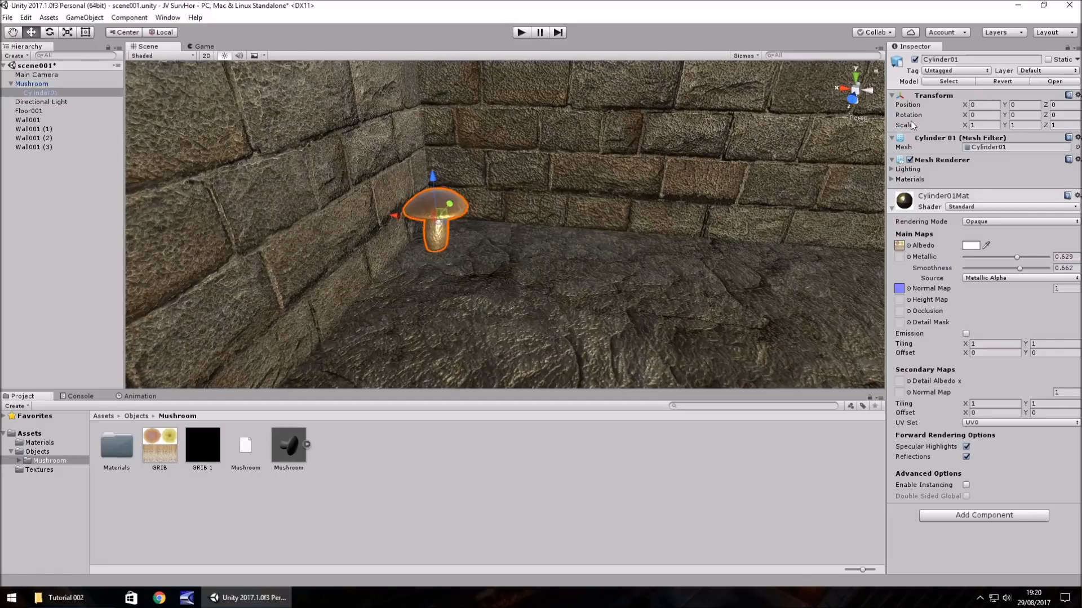
- Tilt the whole mushroom by setting its rotation to about X -68.7 and Y 6.18, leaving Z at 0
{"action": "left_click", "coordinate": [28, 83]}
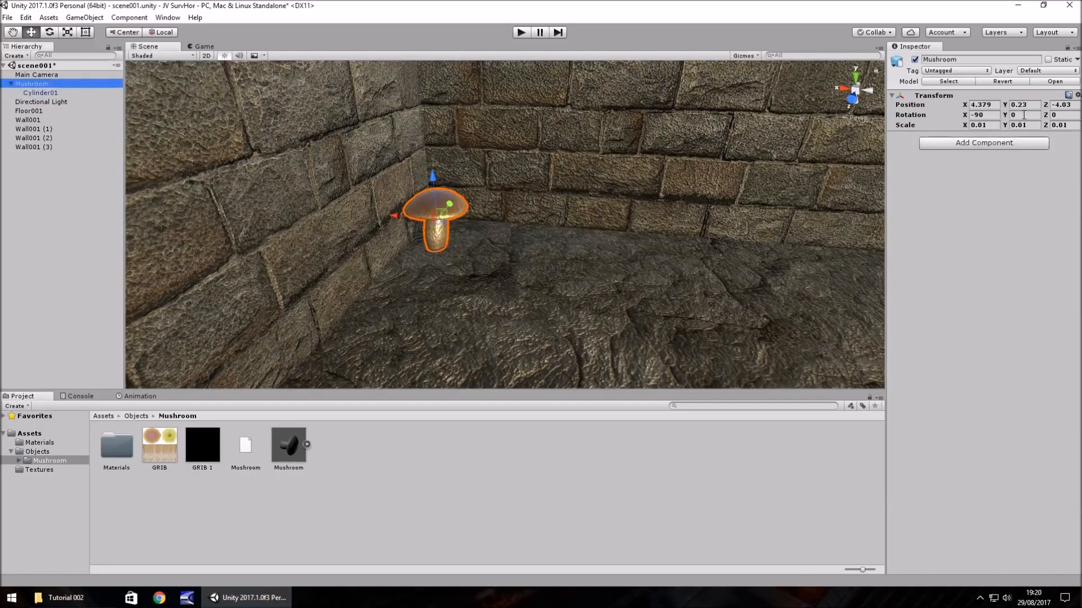
{"action": "left_click_drag", "start_coordinate": [1005, 115], "coordinate": [42, 133]}
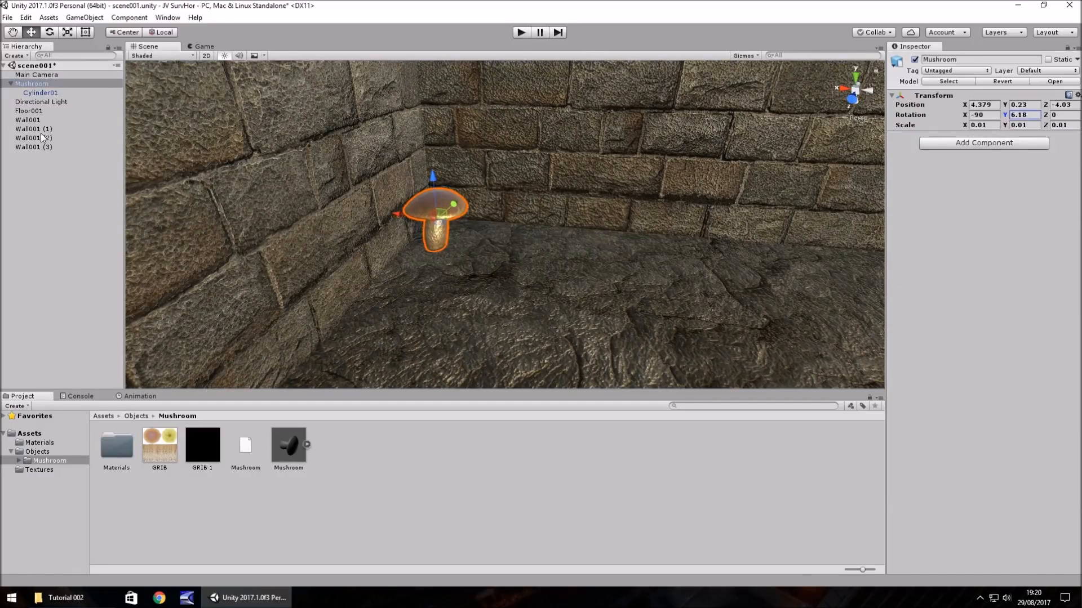
{"action": "key", "text": "ctrl+s"}
{"action": "left_click_drag", "start_coordinate": [1046, 115], "coordinate": [127, 136]}
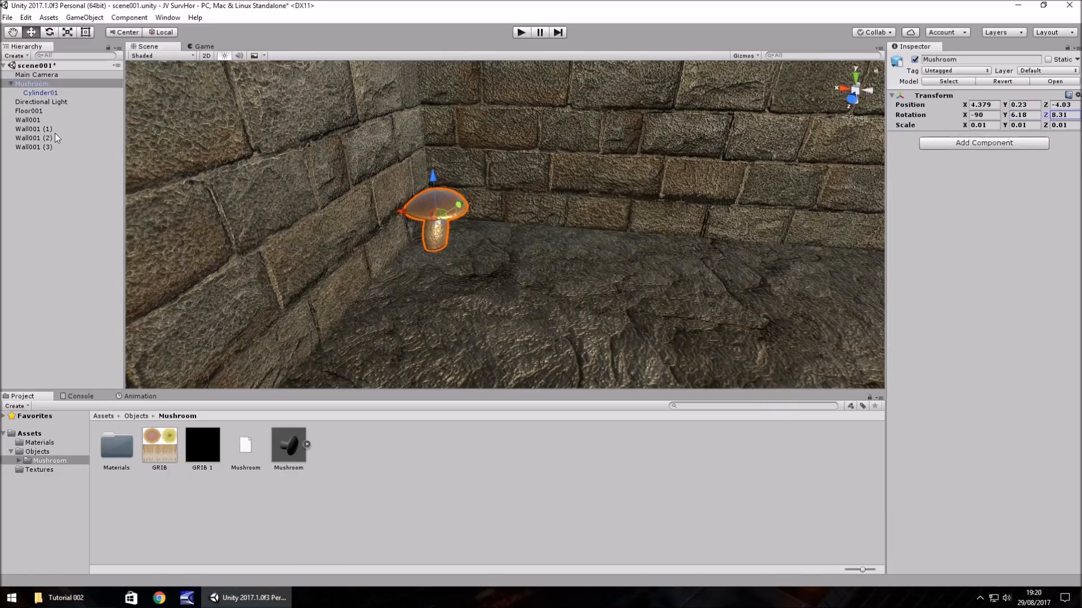
{"action": "key", "text": "ctrl+z"}
{"action": "left_click_drag", "start_coordinate": [967, 117], "coordinate": [134, 154]}
{"action": "right_click_drag", "start_coordinate": [619, 230], "coordinate": [435, 223]}
{"action": "key", "text": "d"}
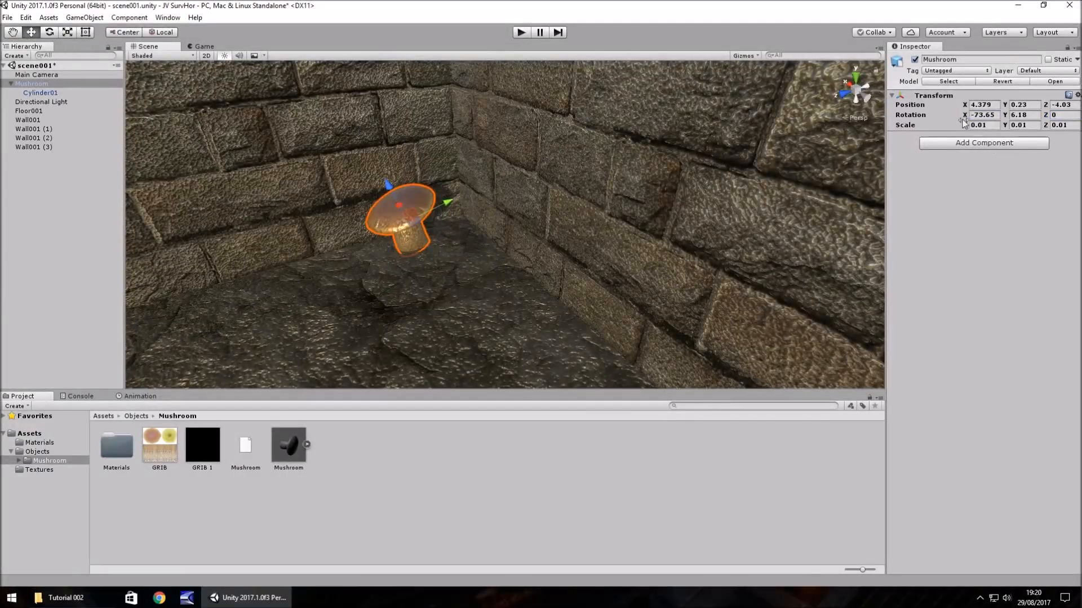
{"action": "left_click_drag", "start_coordinate": [964, 115], "coordinate": [974, 155]}
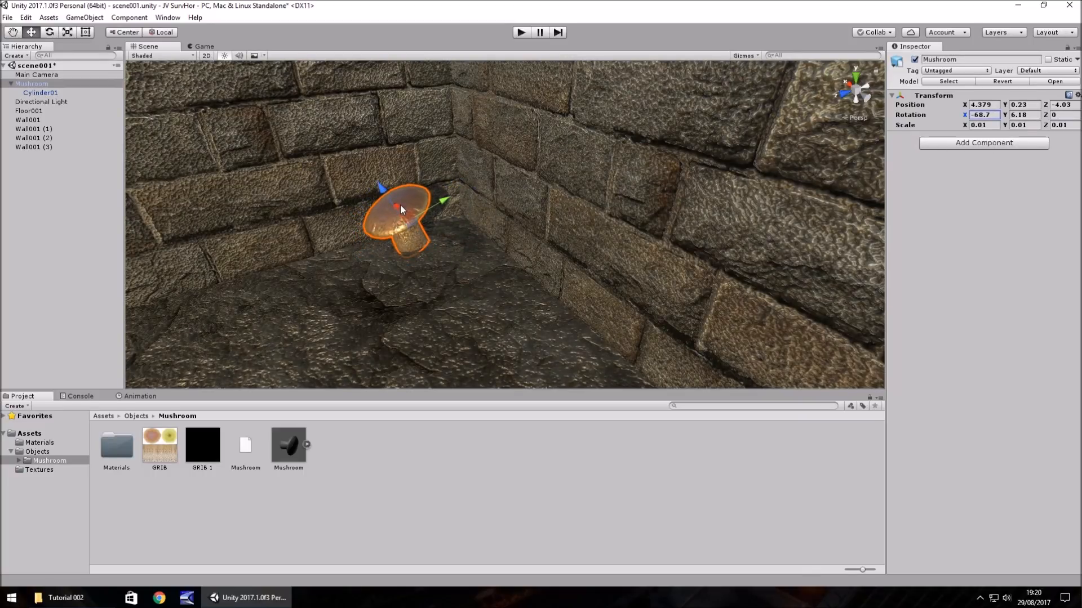
- Move the tilted mushroom against the wall and sink it into the floor at about X 3.59, Y 0.21, Z -4.65
{"action": "left_click_drag", "start_coordinate": [400, 204], "coordinate": [539, 231]}
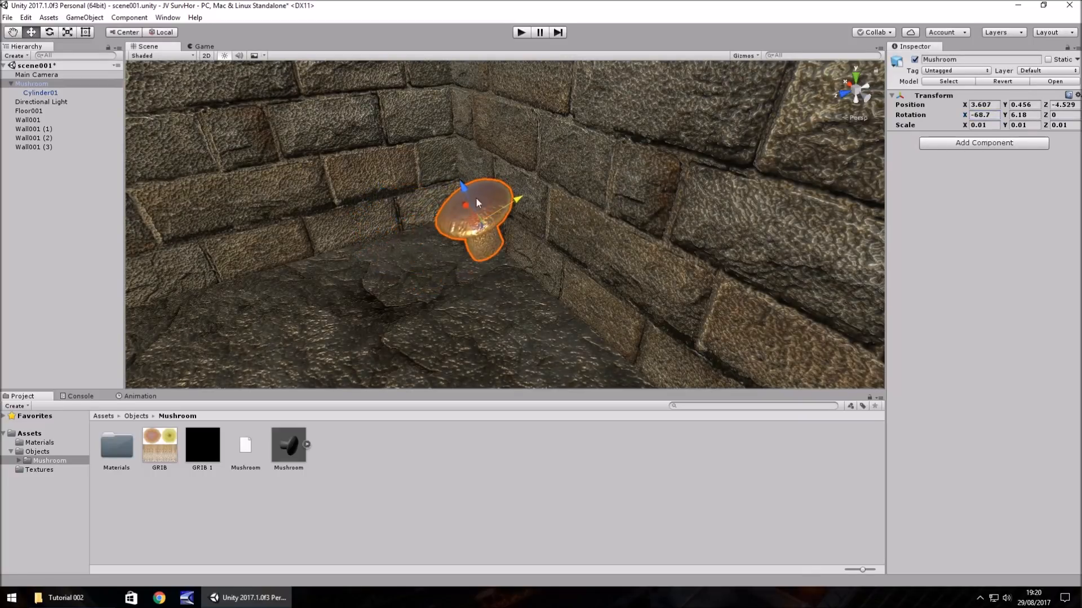
{"action": "left_click_drag", "start_coordinate": [466, 186], "coordinate": [467, 261]}
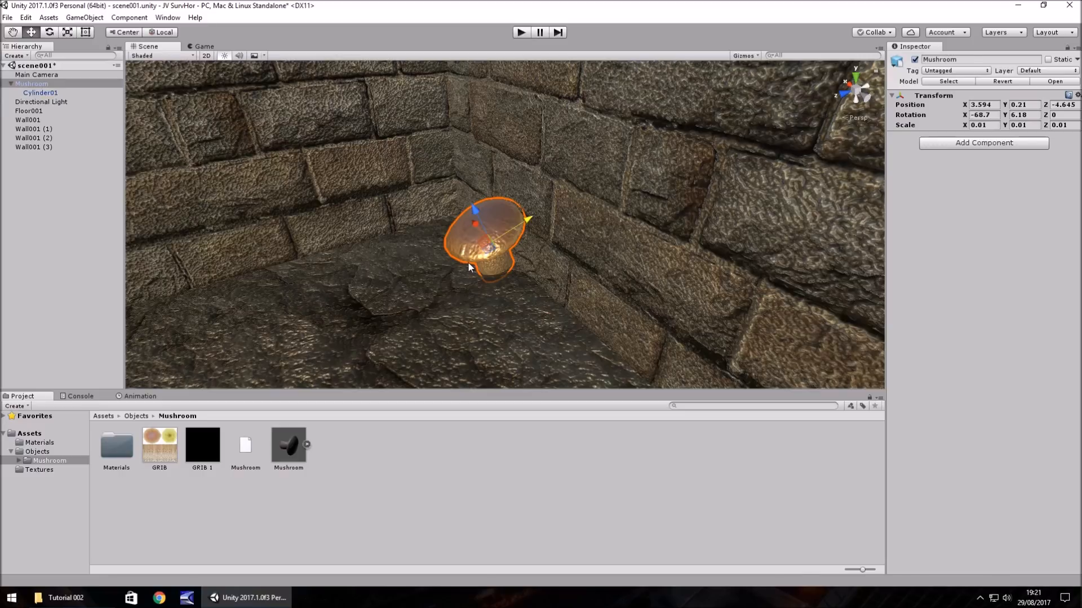
{"action": "scroll", "coordinate": [545, 183], "scroll_direction": "down", "scroll_amount": 3}
{"action": "scroll", "coordinate": [546, 184], "scroll_direction": "down", "scroll_amount": 3}
{"action": "right_click_drag", "start_coordinate": [651, 212], "coordinate": [312, 201]}
{"action": "right_click_drag", "start_coordinate": [474, 197], "coordinate": [505, 180]}
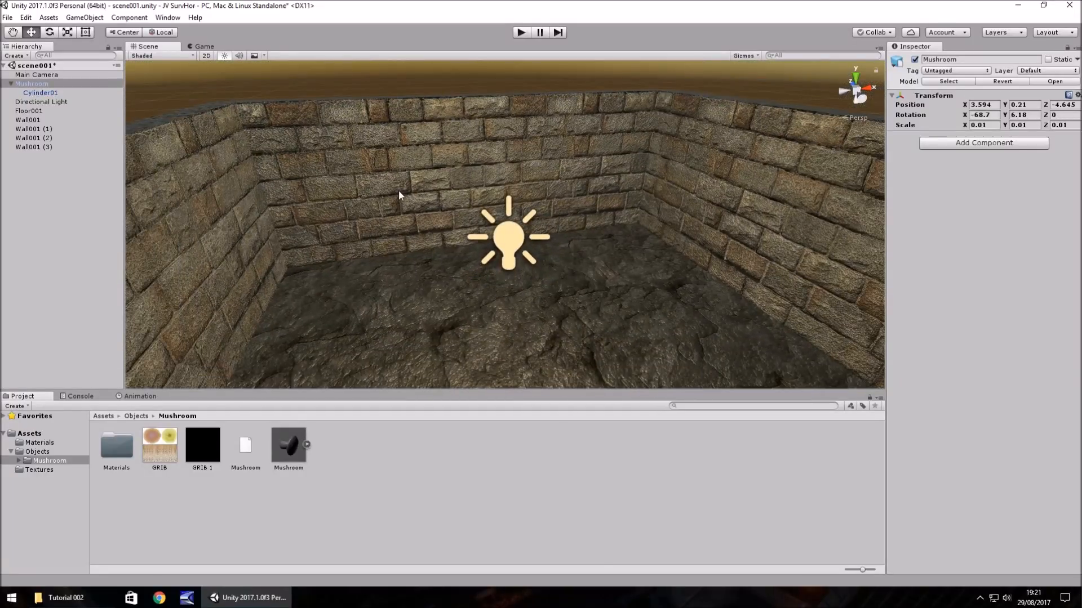